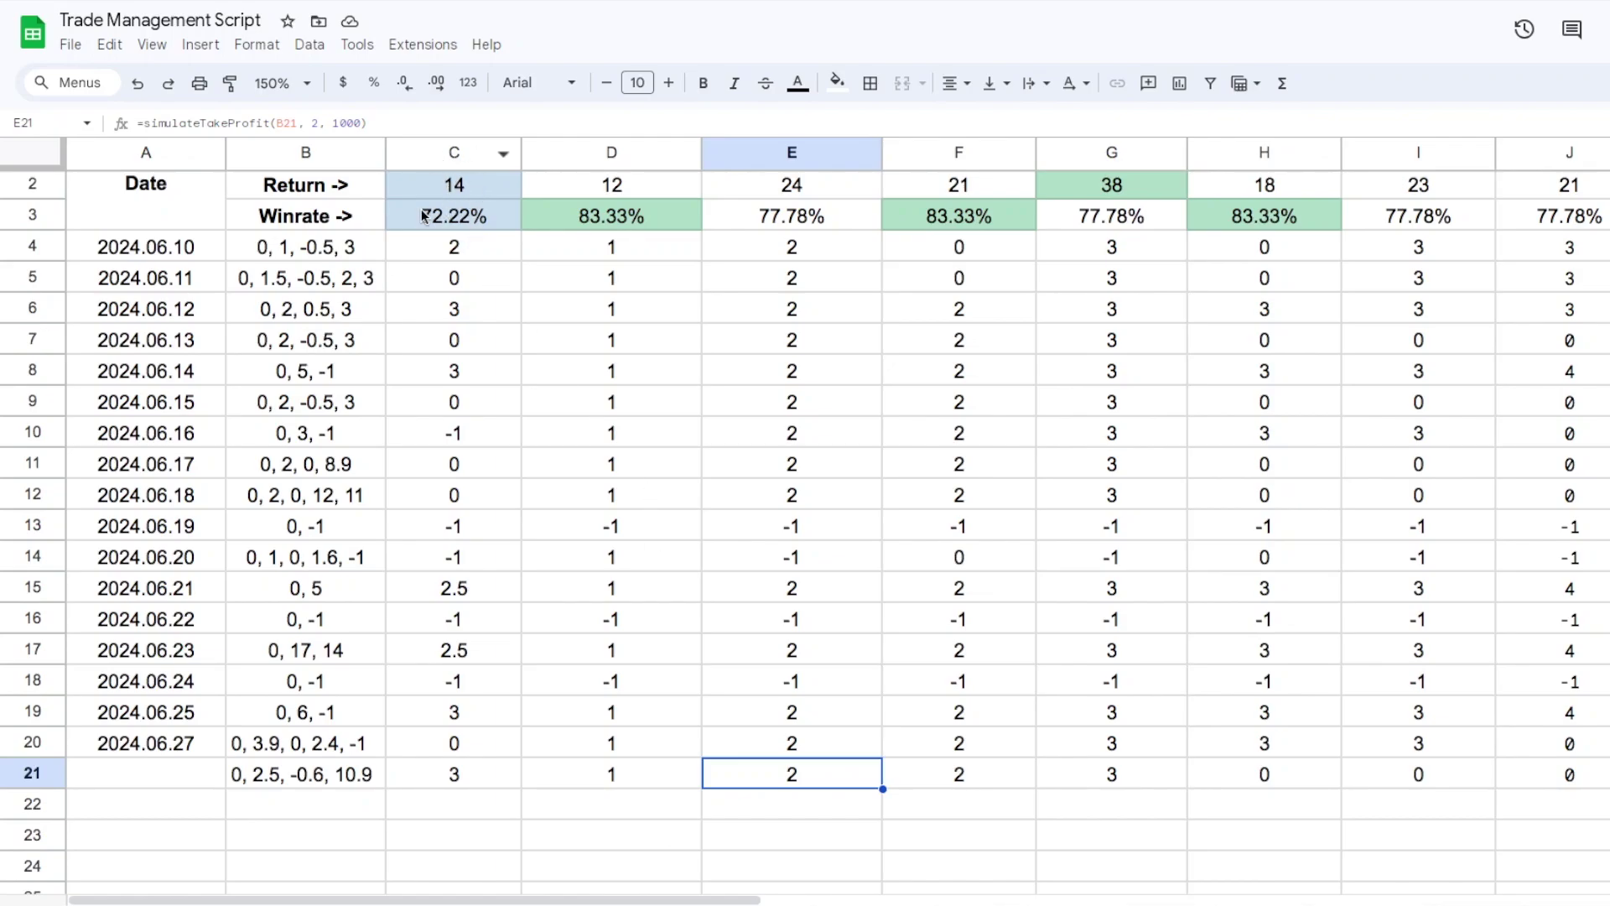
Examine the return and win rate formulas of the 3% take-profit strategy in cells G2 and G3.
left_click(1104, 188)
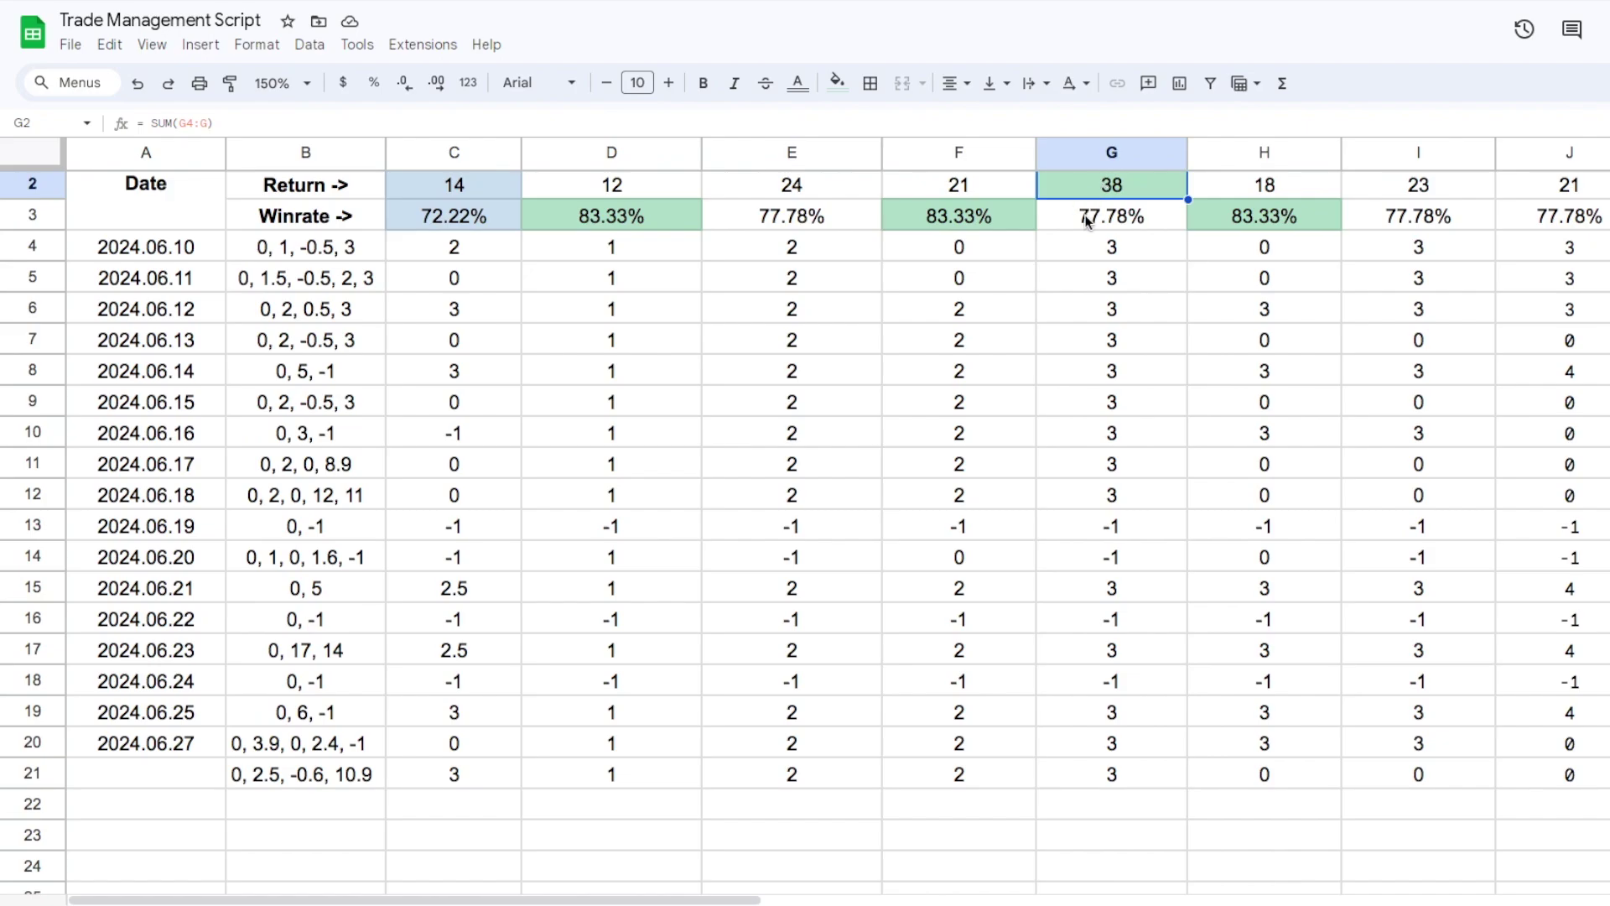
left_click(1092, 219)
left_click_drag(1096, 220, 1090, 184)
left_click(1100, 215)
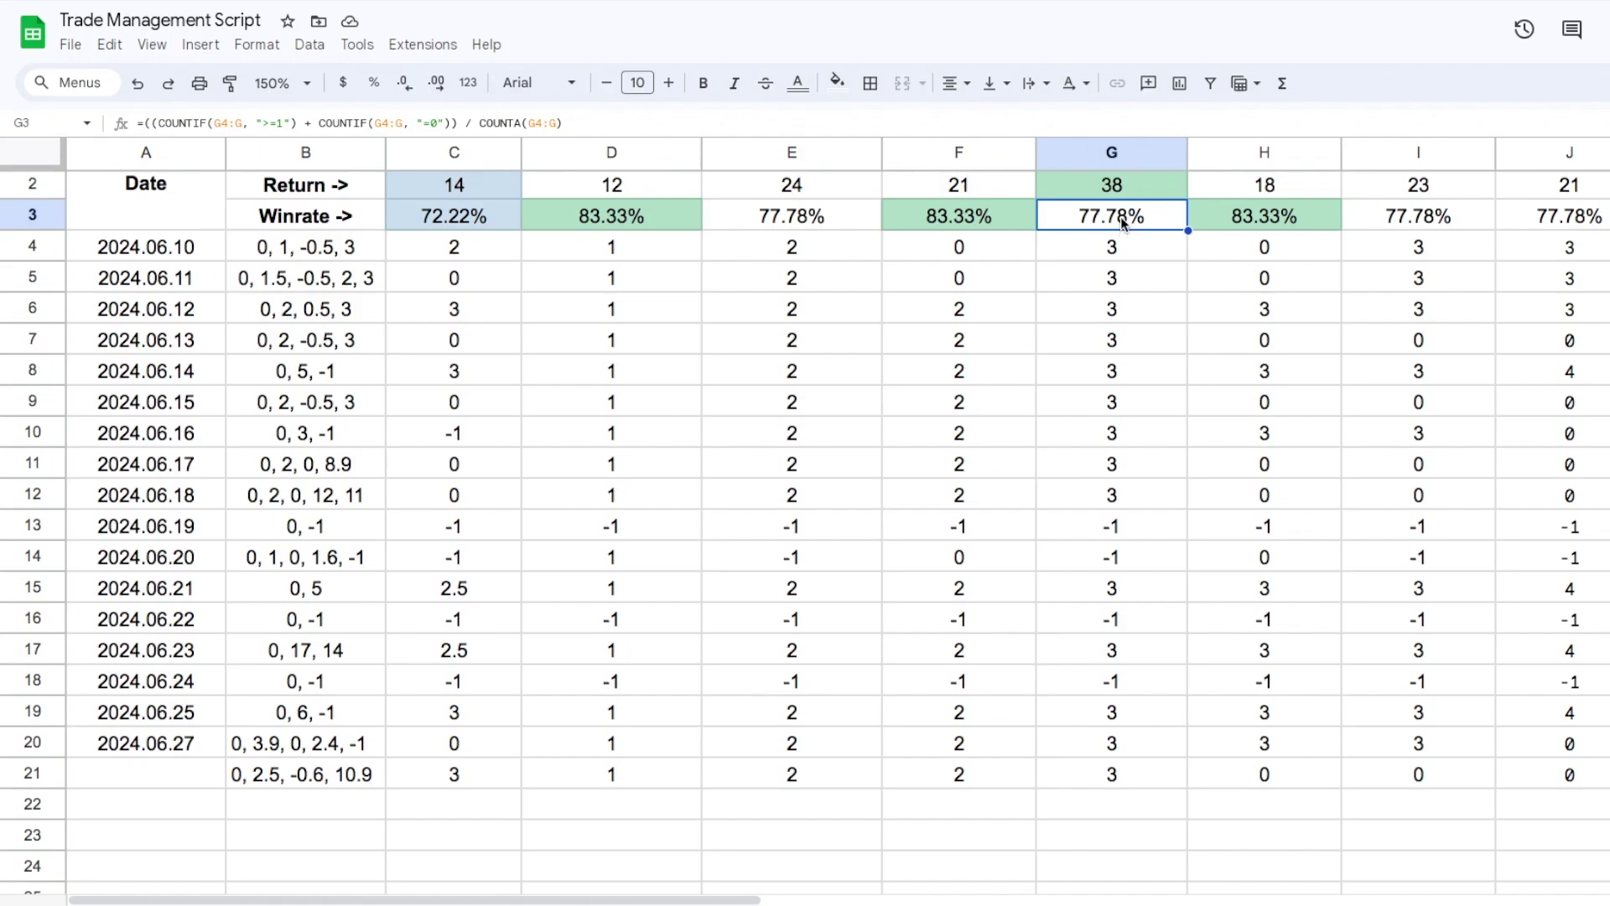
left_click(1046, 847)
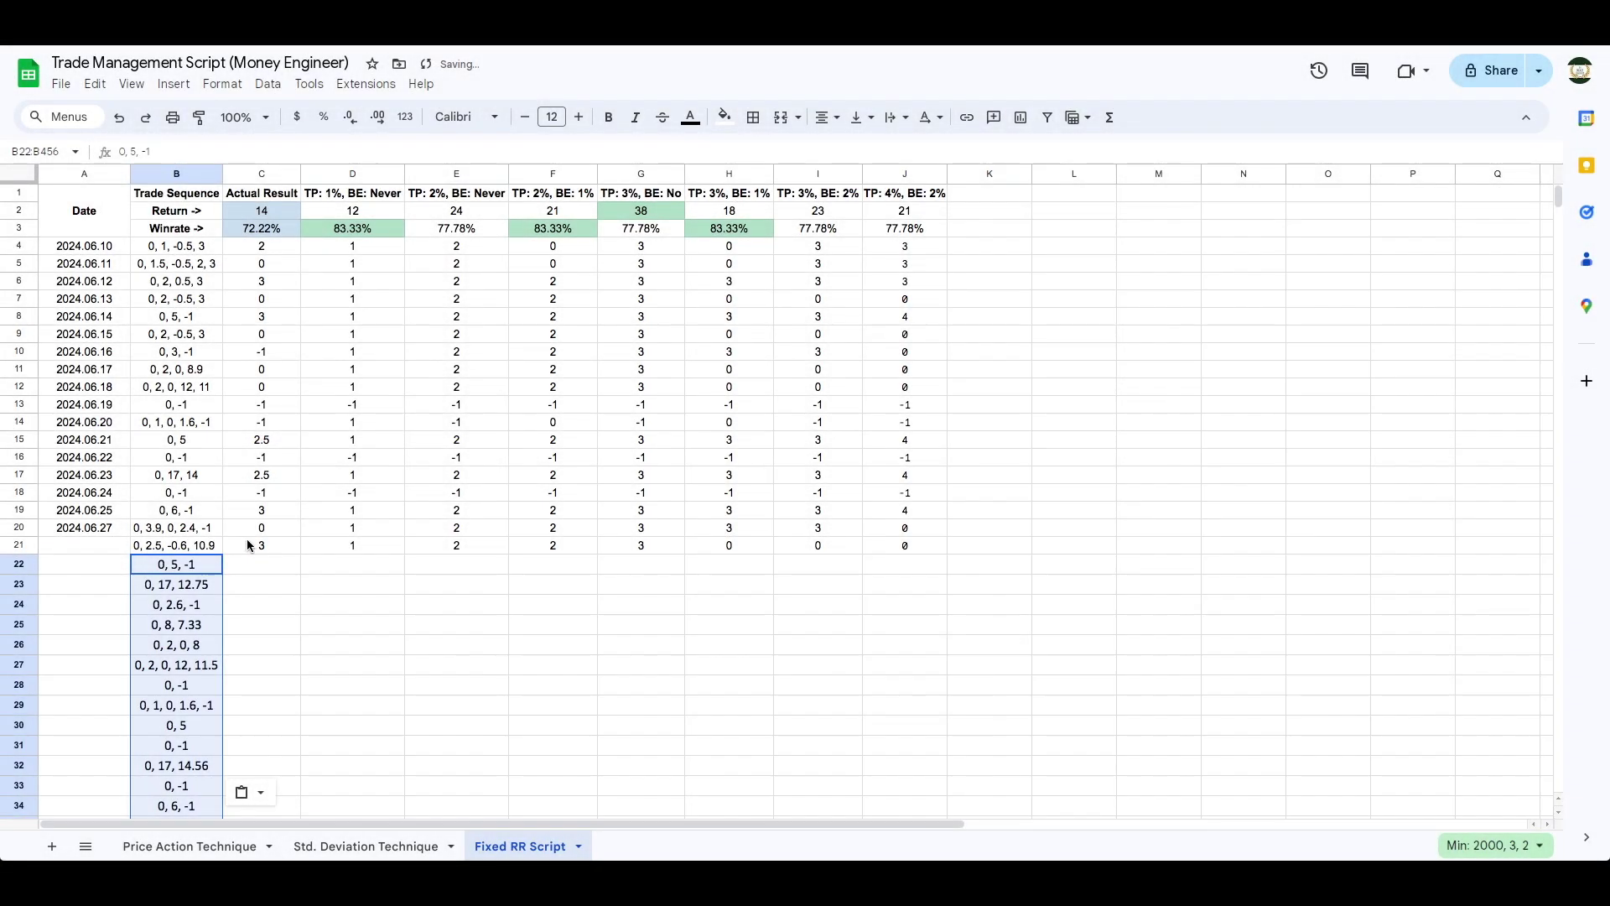
Fill the row 21 results in columns C to J down through row 34 beside the added trade sequences.
left_click_drag(277, 545, 942, 811)
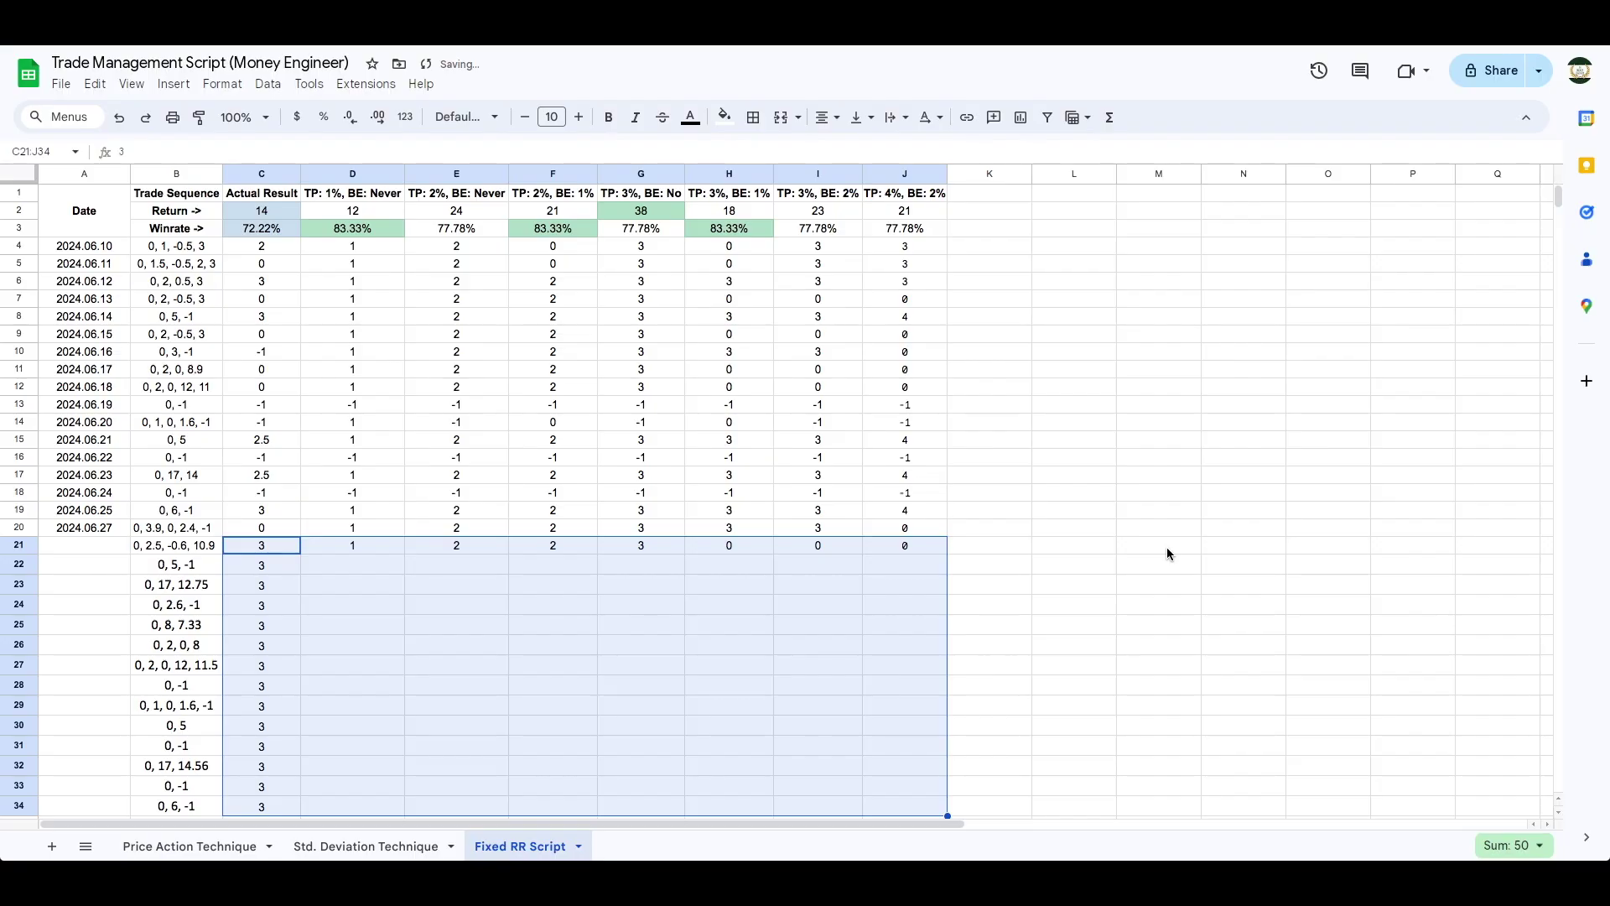
scroll(1166, 547, "down", 3)
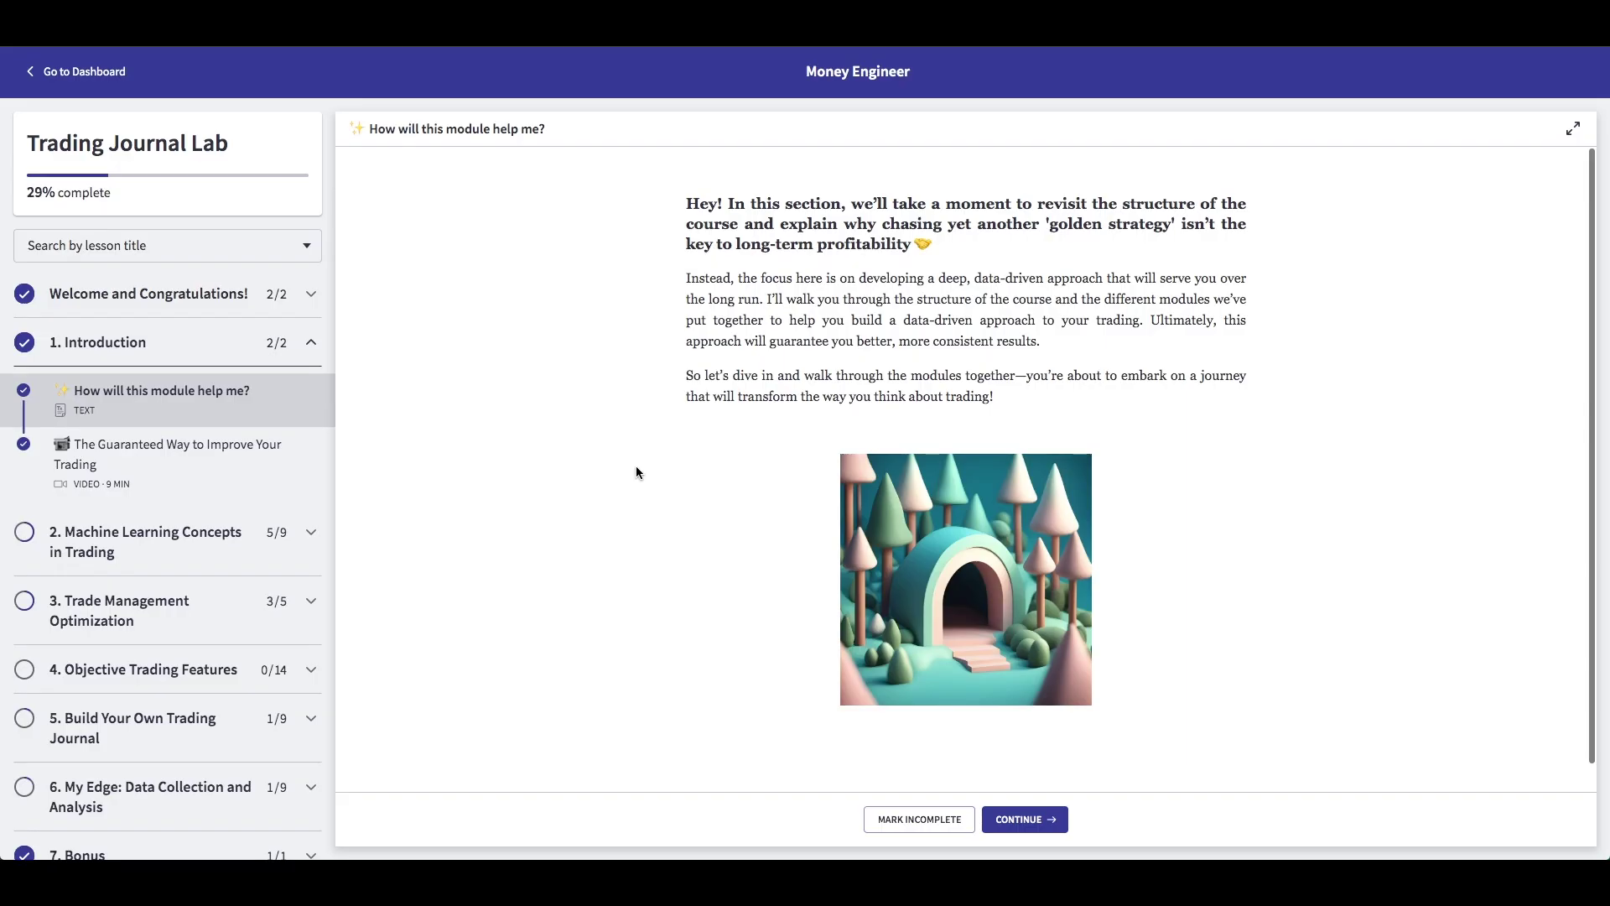
Switch to the Trading Journal Lab course and view its introduction video, the machine learning module's overview and the 2.1 Feature Engineering lesson.
left_click(159, 455)
left_click(142, 541)
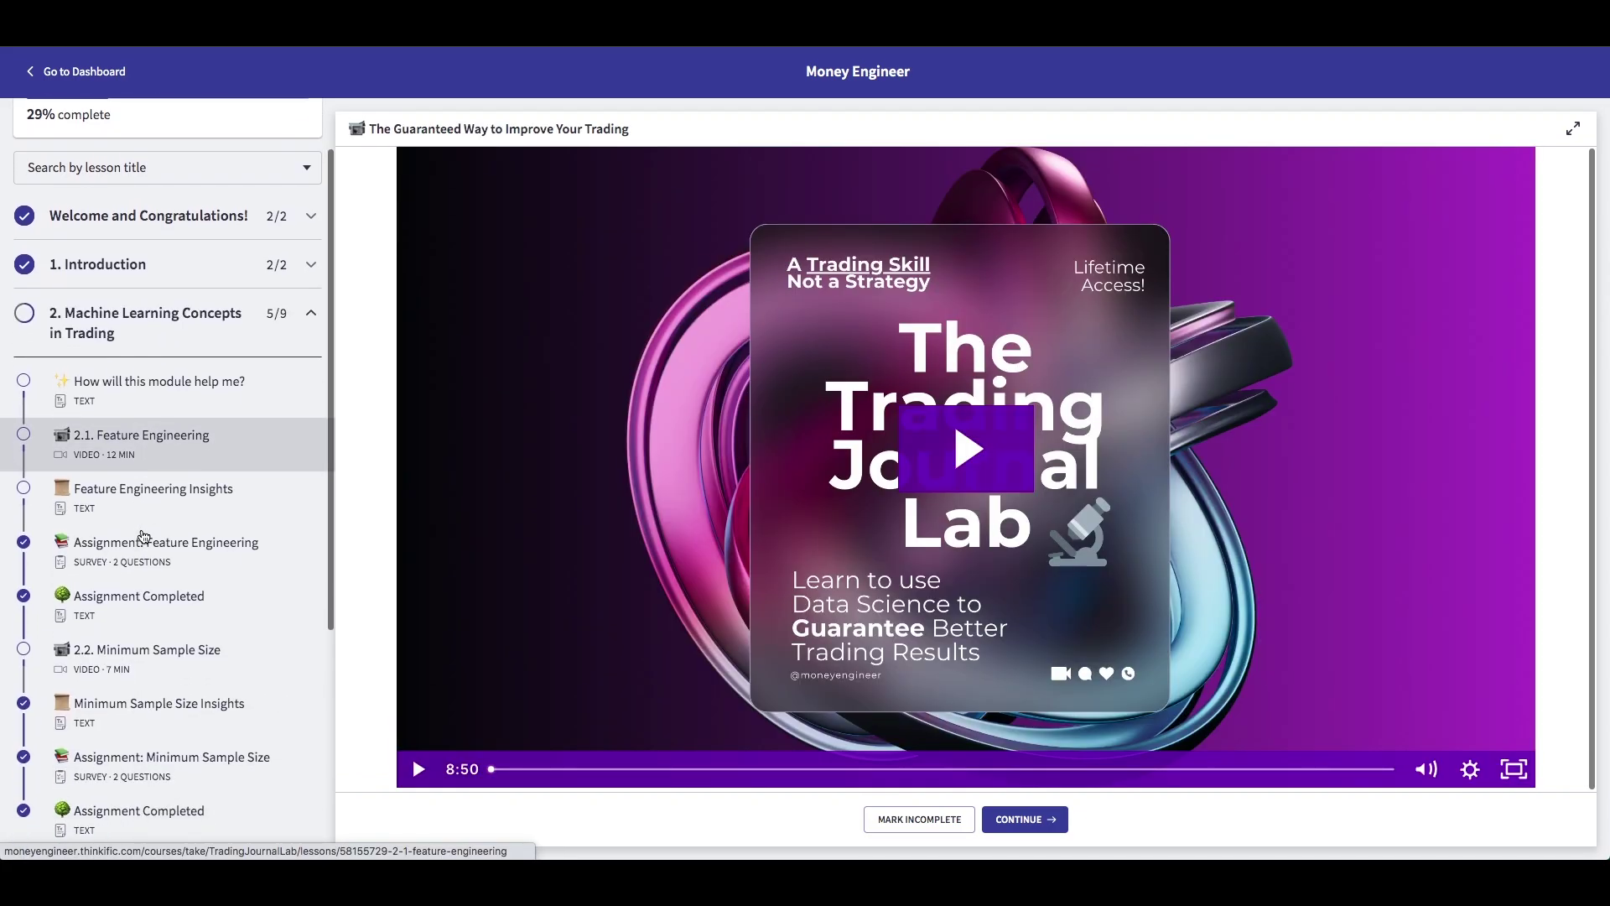
left_click(158, 384)
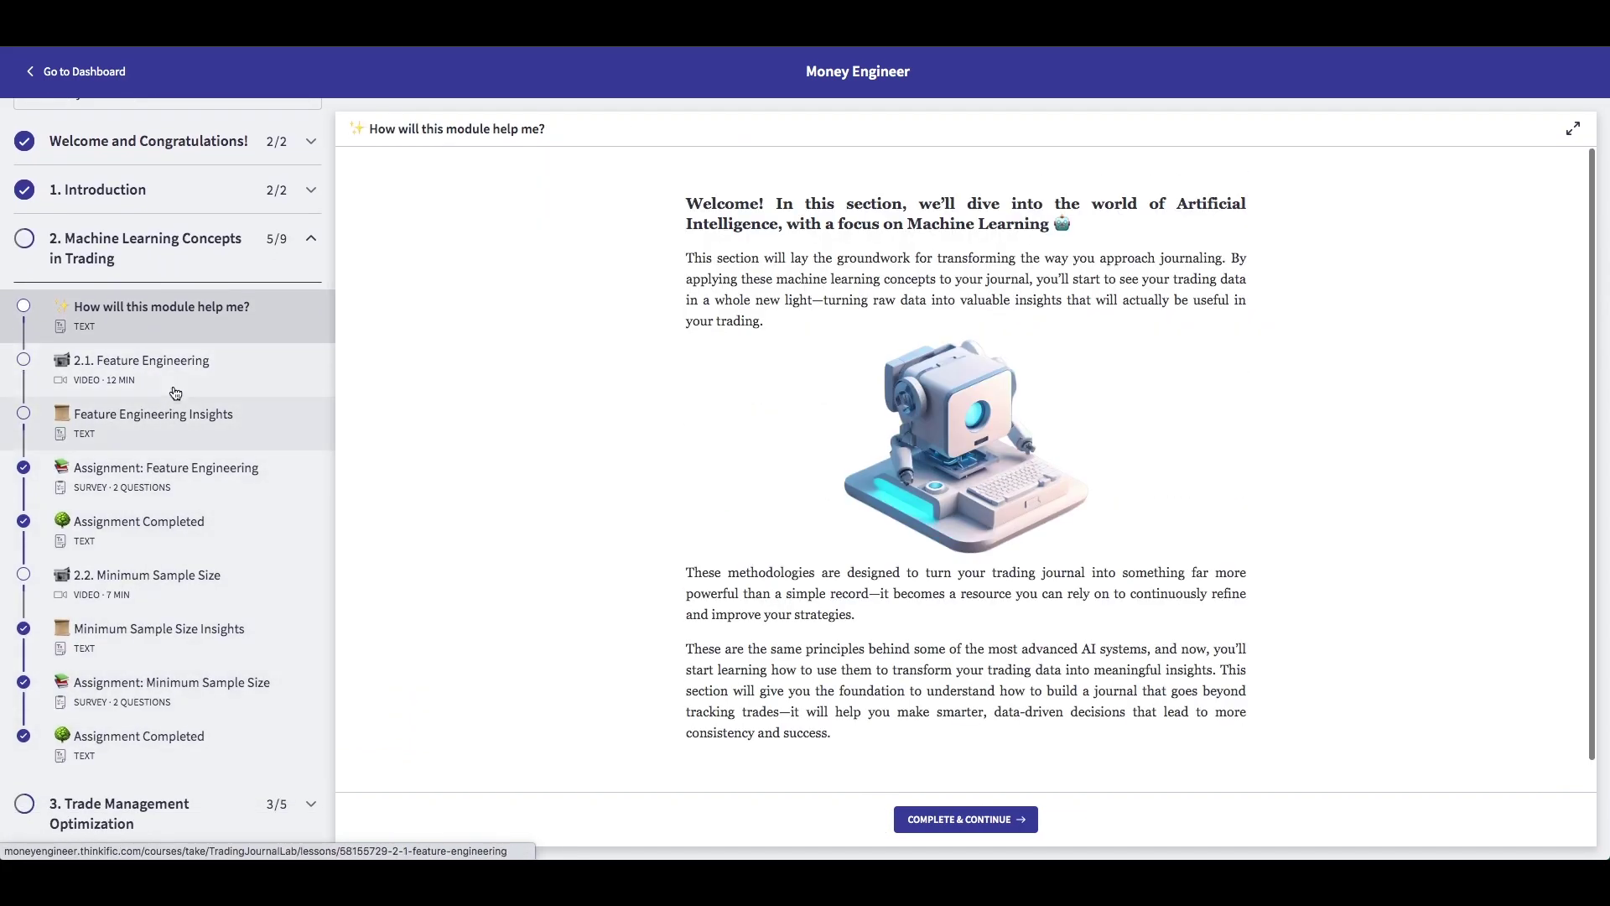
left_click(176, 393)
scroll(168, 470, "down", 2)
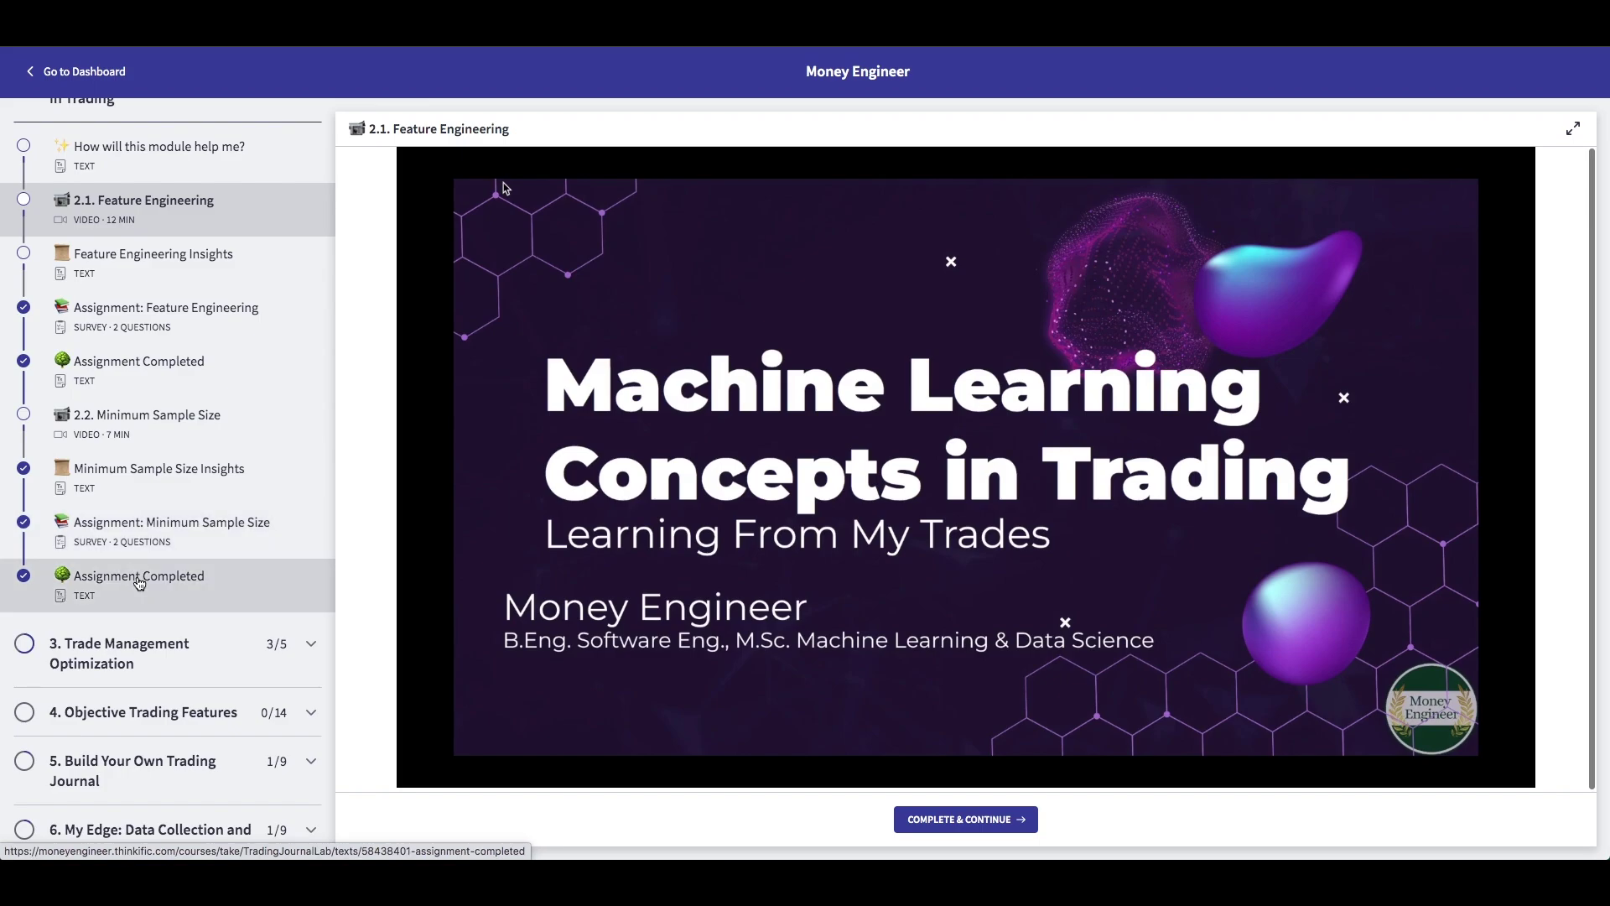
Browse modules 3 to 5 of the course, viewing the Build Your Own Trading Journal overview and the Notion Trading Journal Insights lesson.
left_click(119, 652)
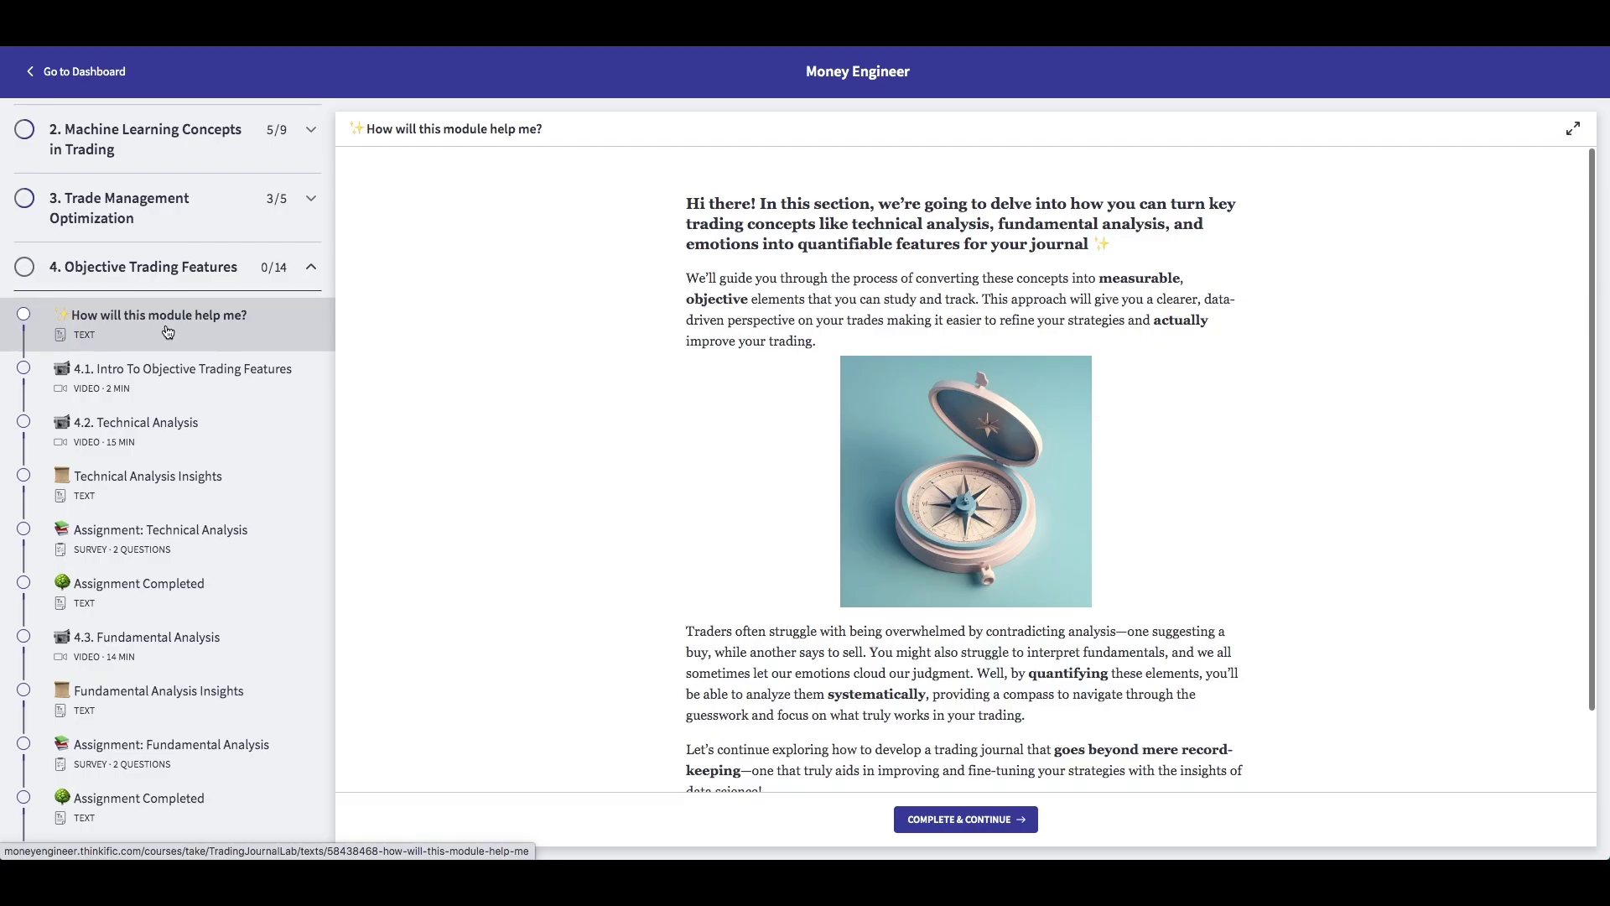
scroll(168, 332, "down", 5)
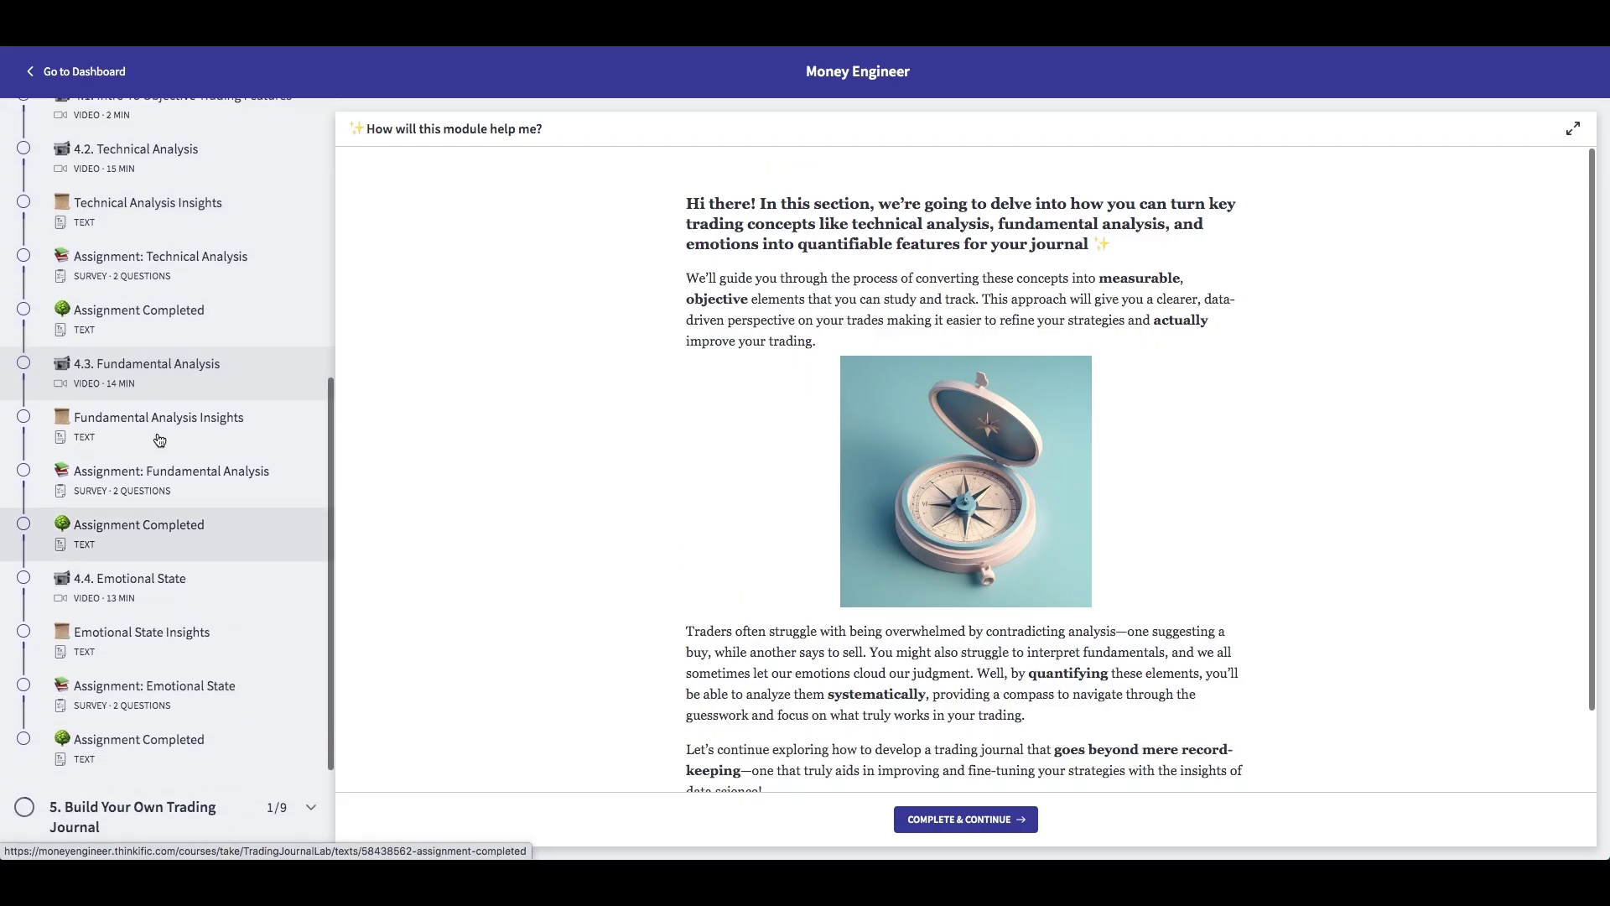
left_click(168, 650)
left_click(160, 209)
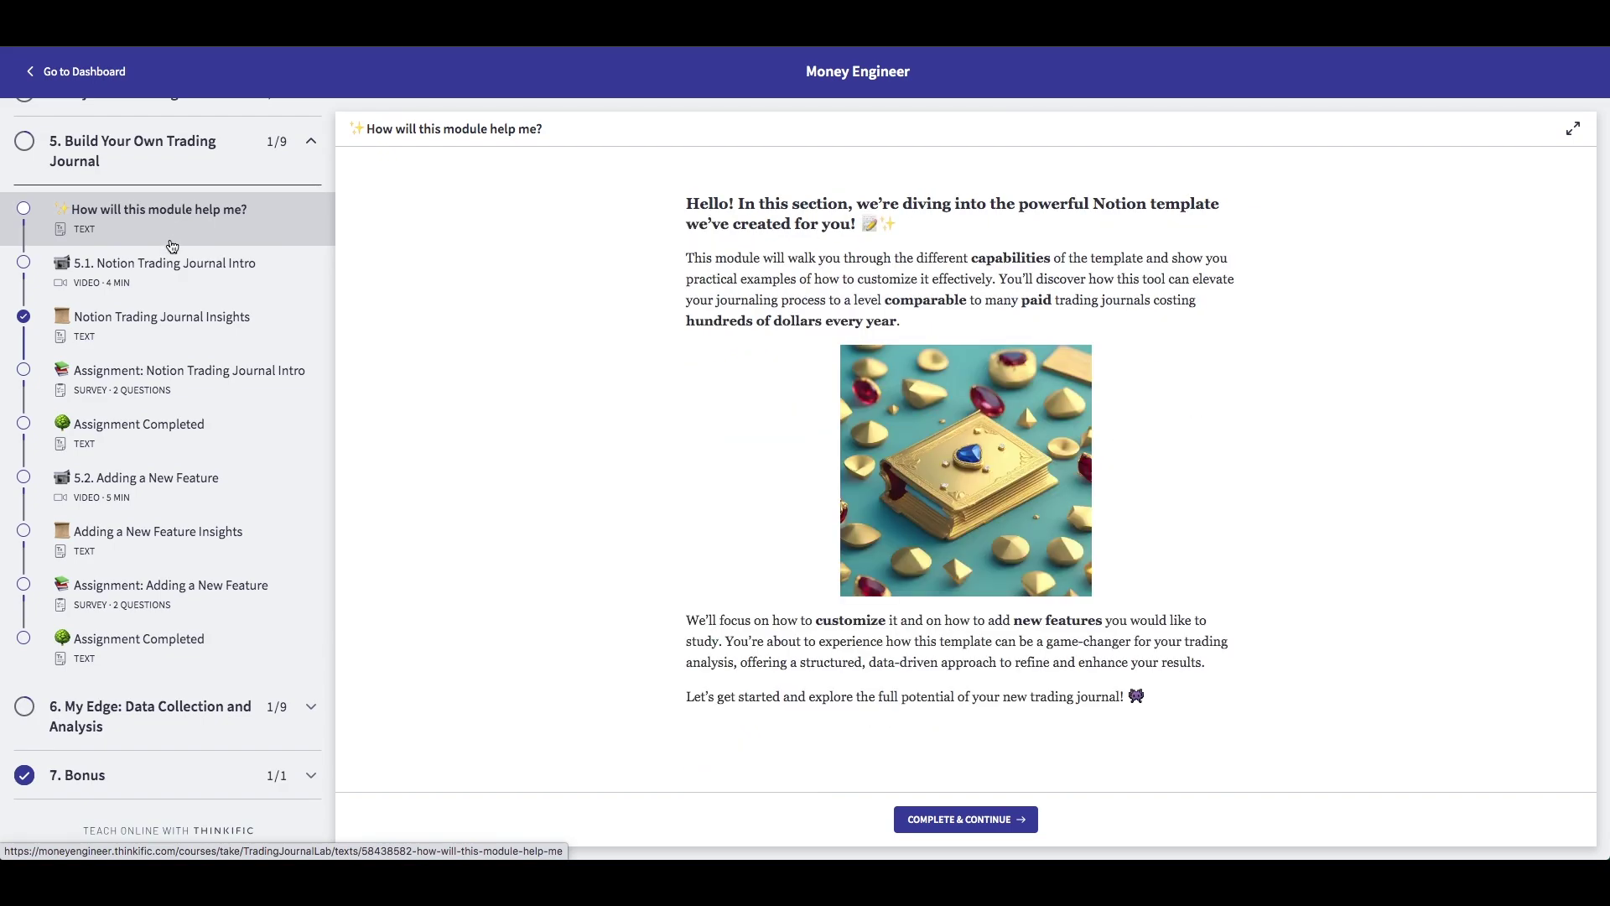
left_click(161, 333)
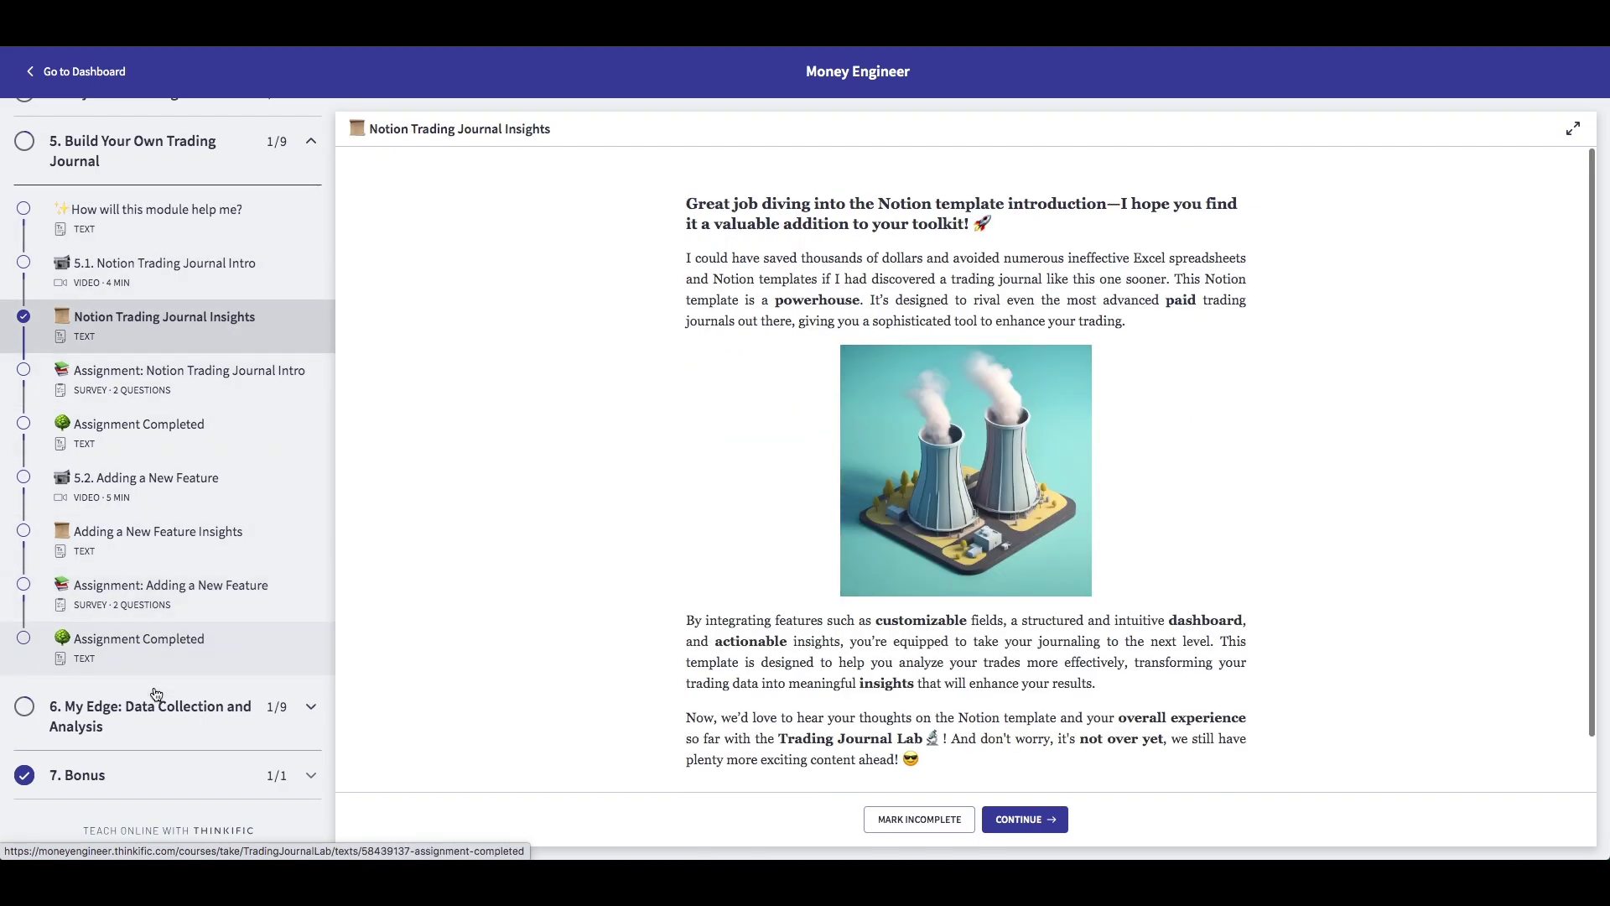
View the overview, the 6.1 Data Collection video and the Data Collection Insights in the My Edge: Data Collection and Analysis module.
left_click(156, 717)
left_click(145, 291)
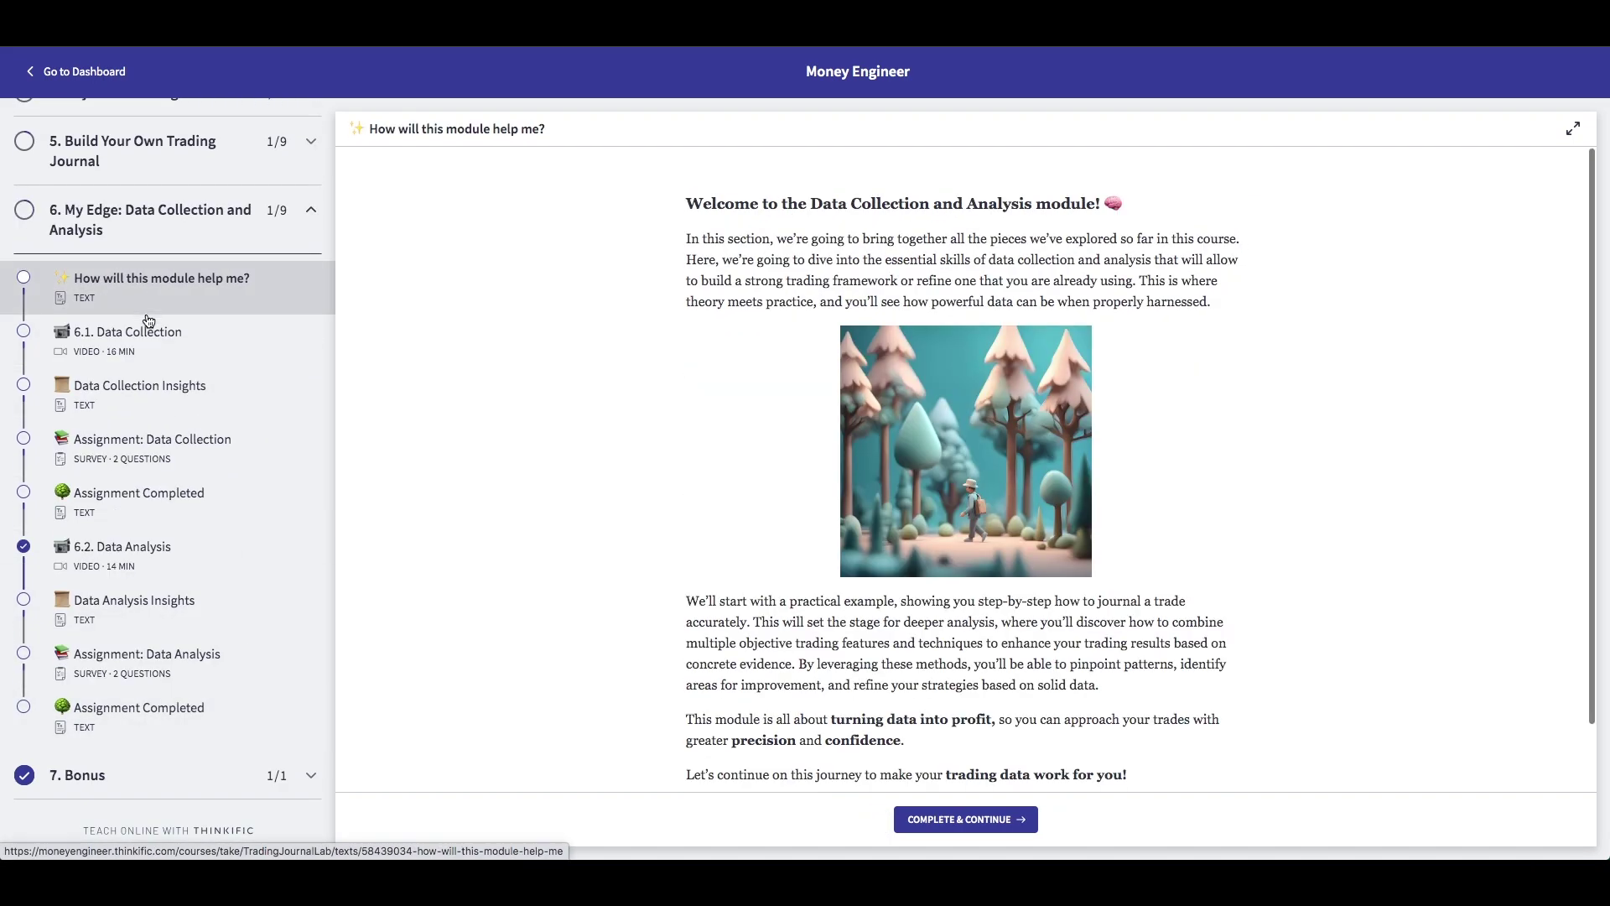
left_click(147, 346)
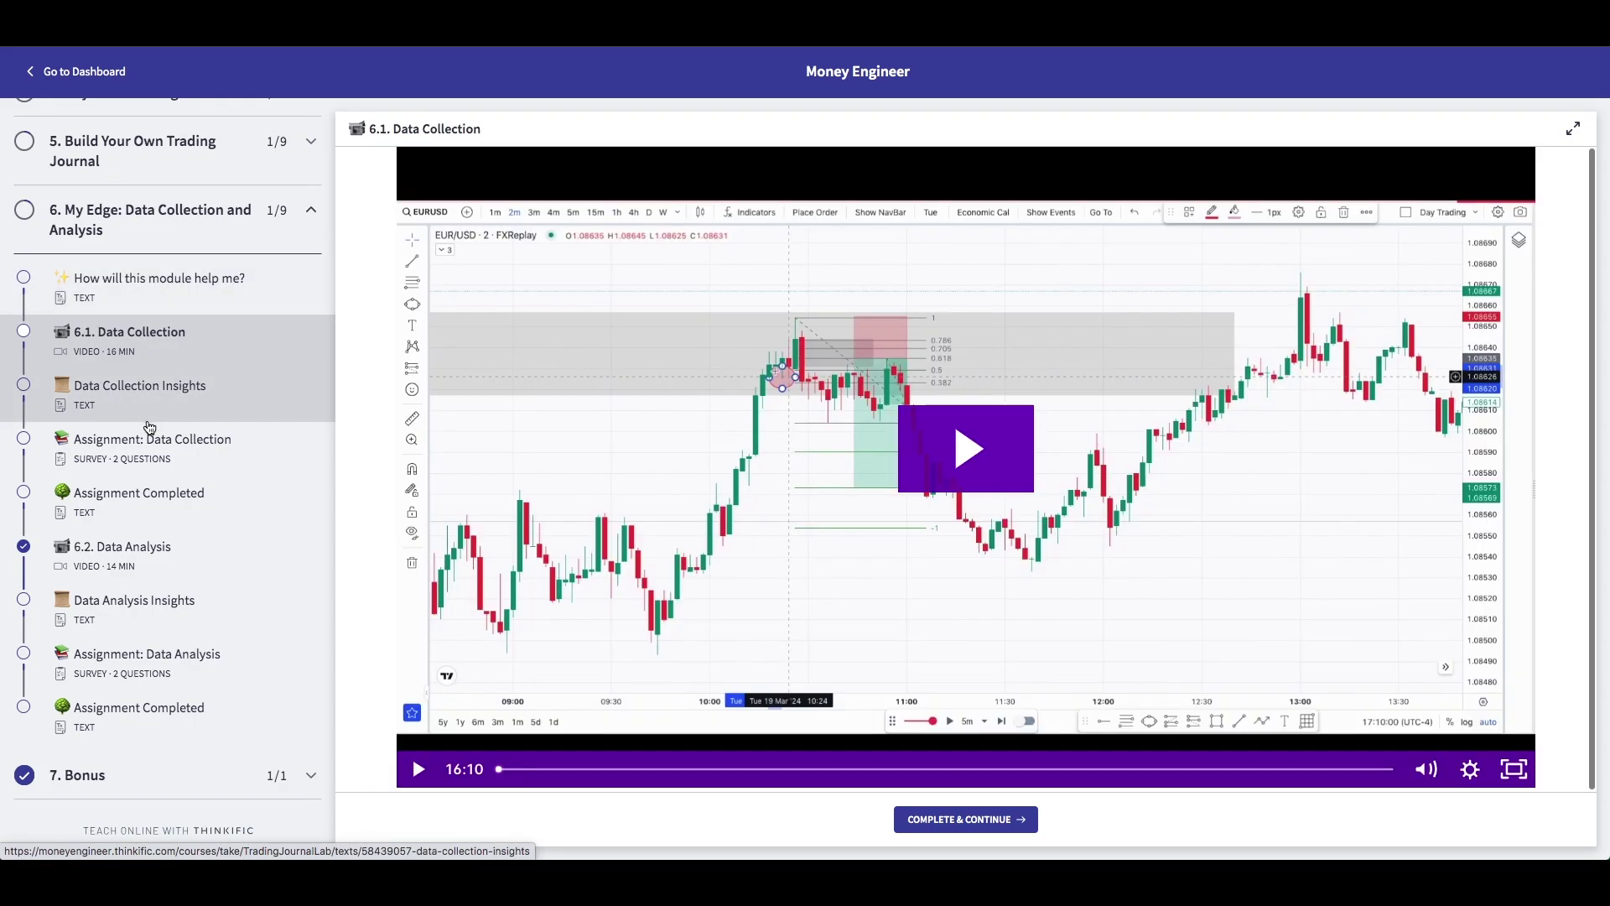
left_click(151, 416)
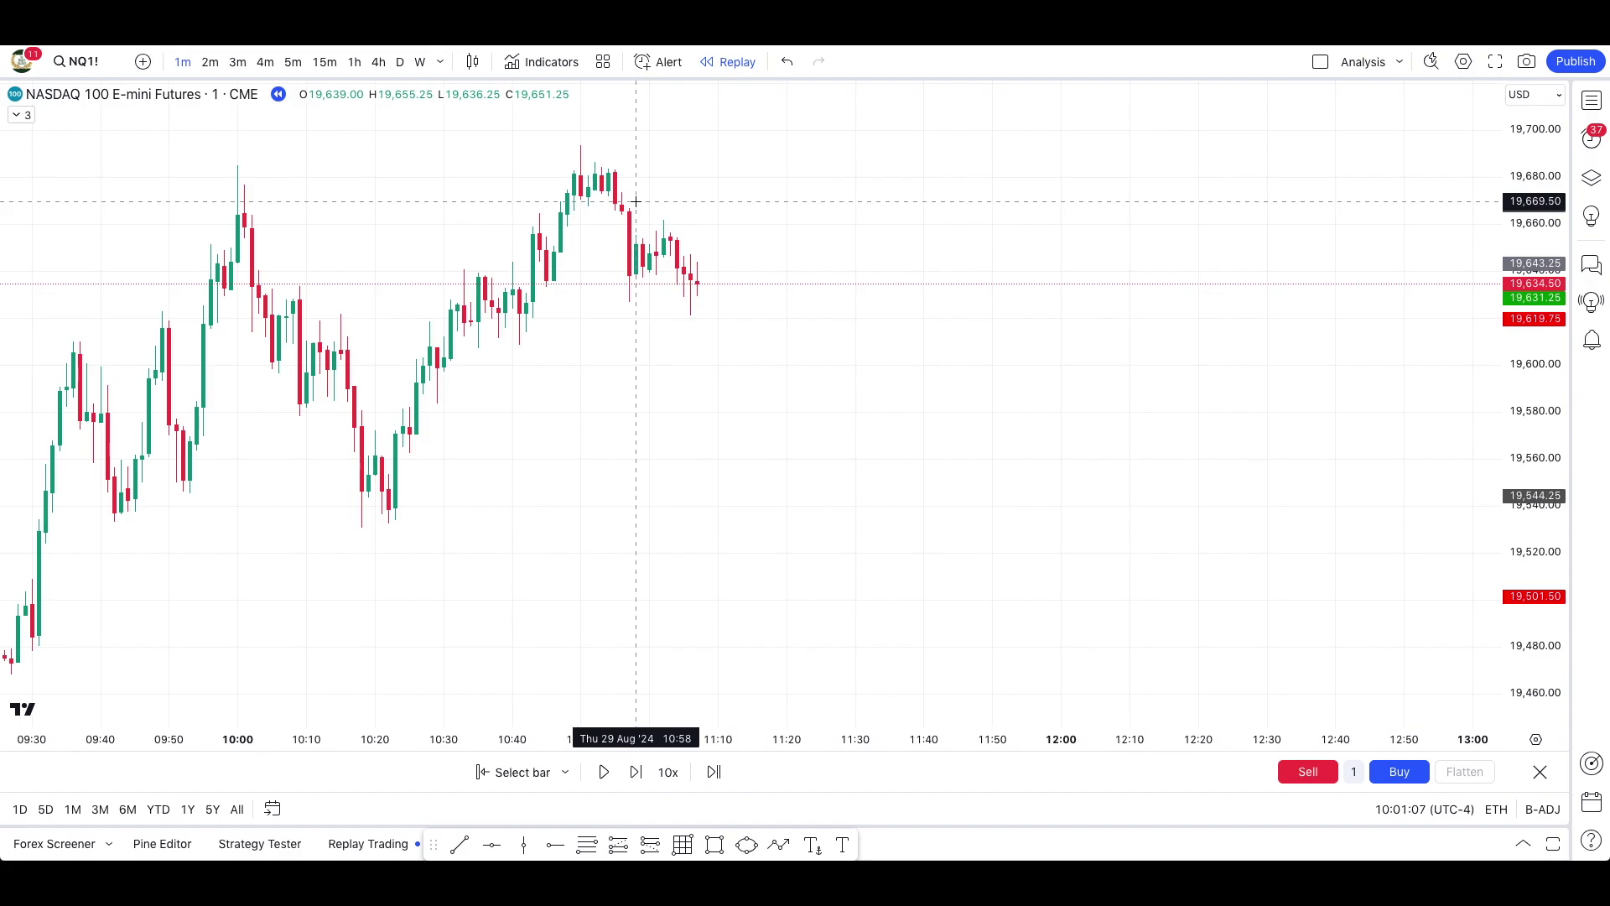
Switch to the TradingView NQ1! one-minute chart and mark the swing lows near 10:57 and 10:45 with red ellipses.
scroll(636, 202, "up", 2)
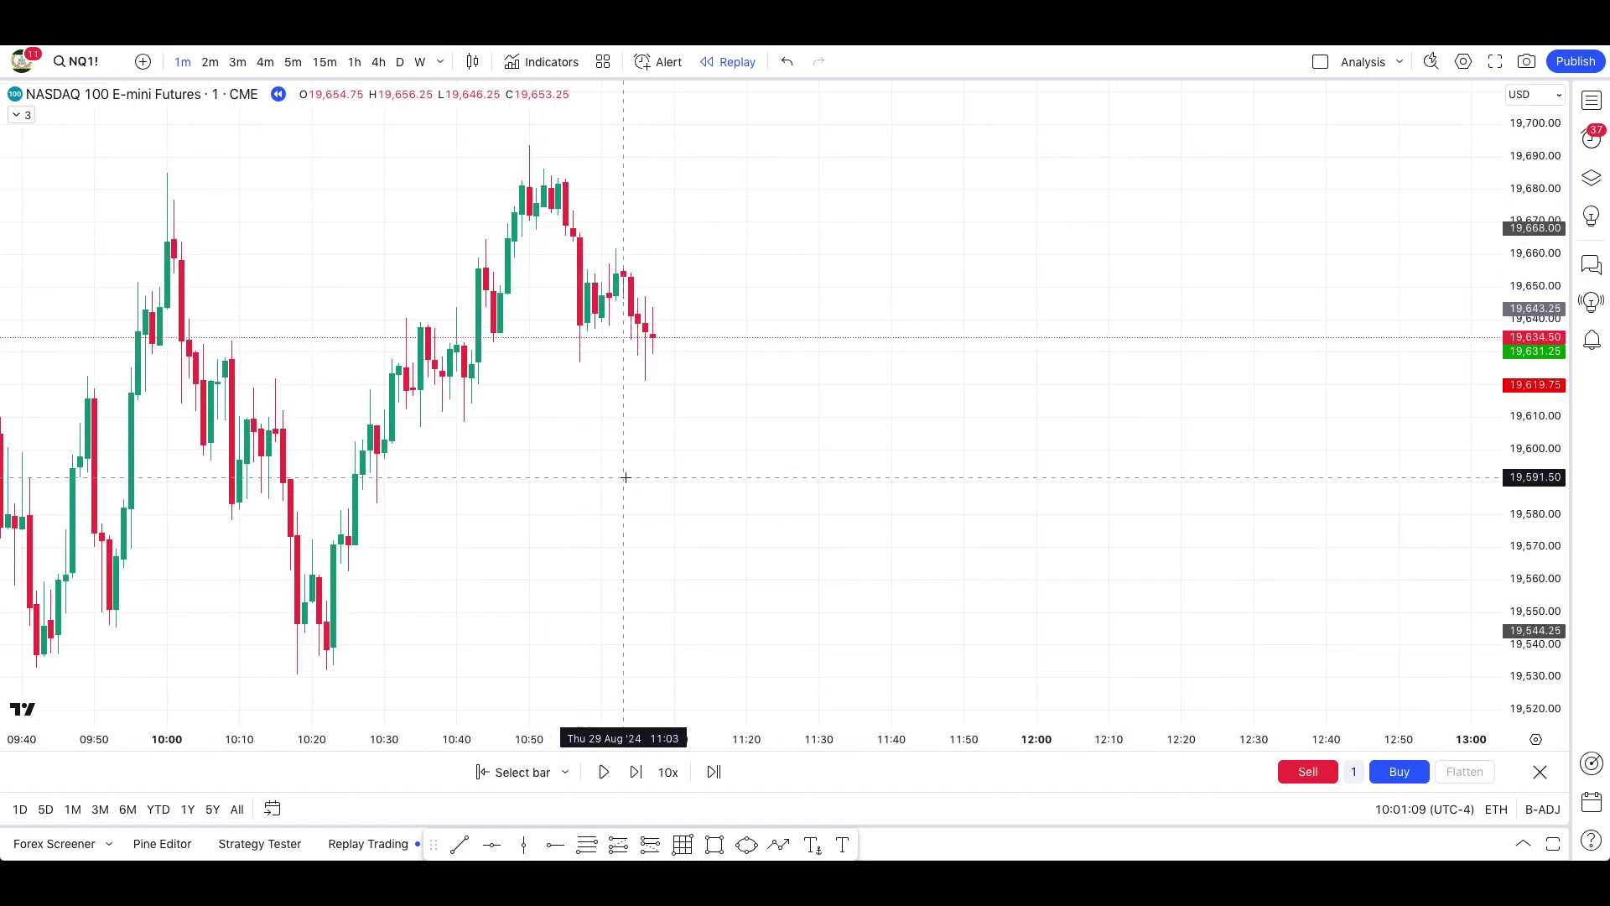
left_click(747, 845)
left_click(580, 327)
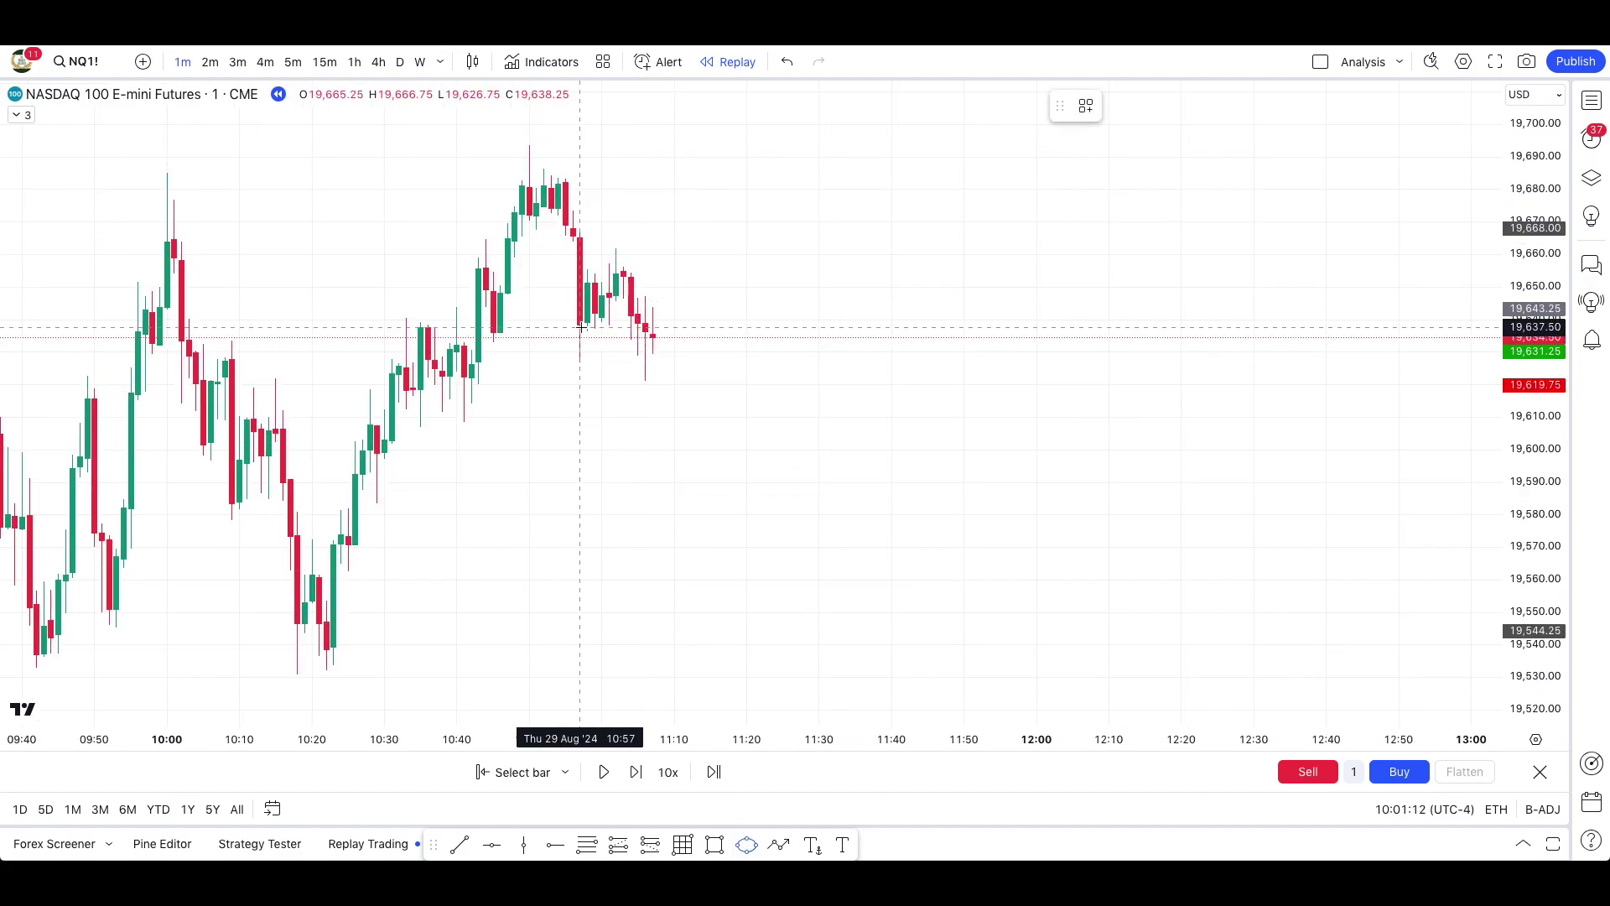
left_click(580, 394)
left_click(493, 297)
left_click(493, 325)
left_click(494, 351)
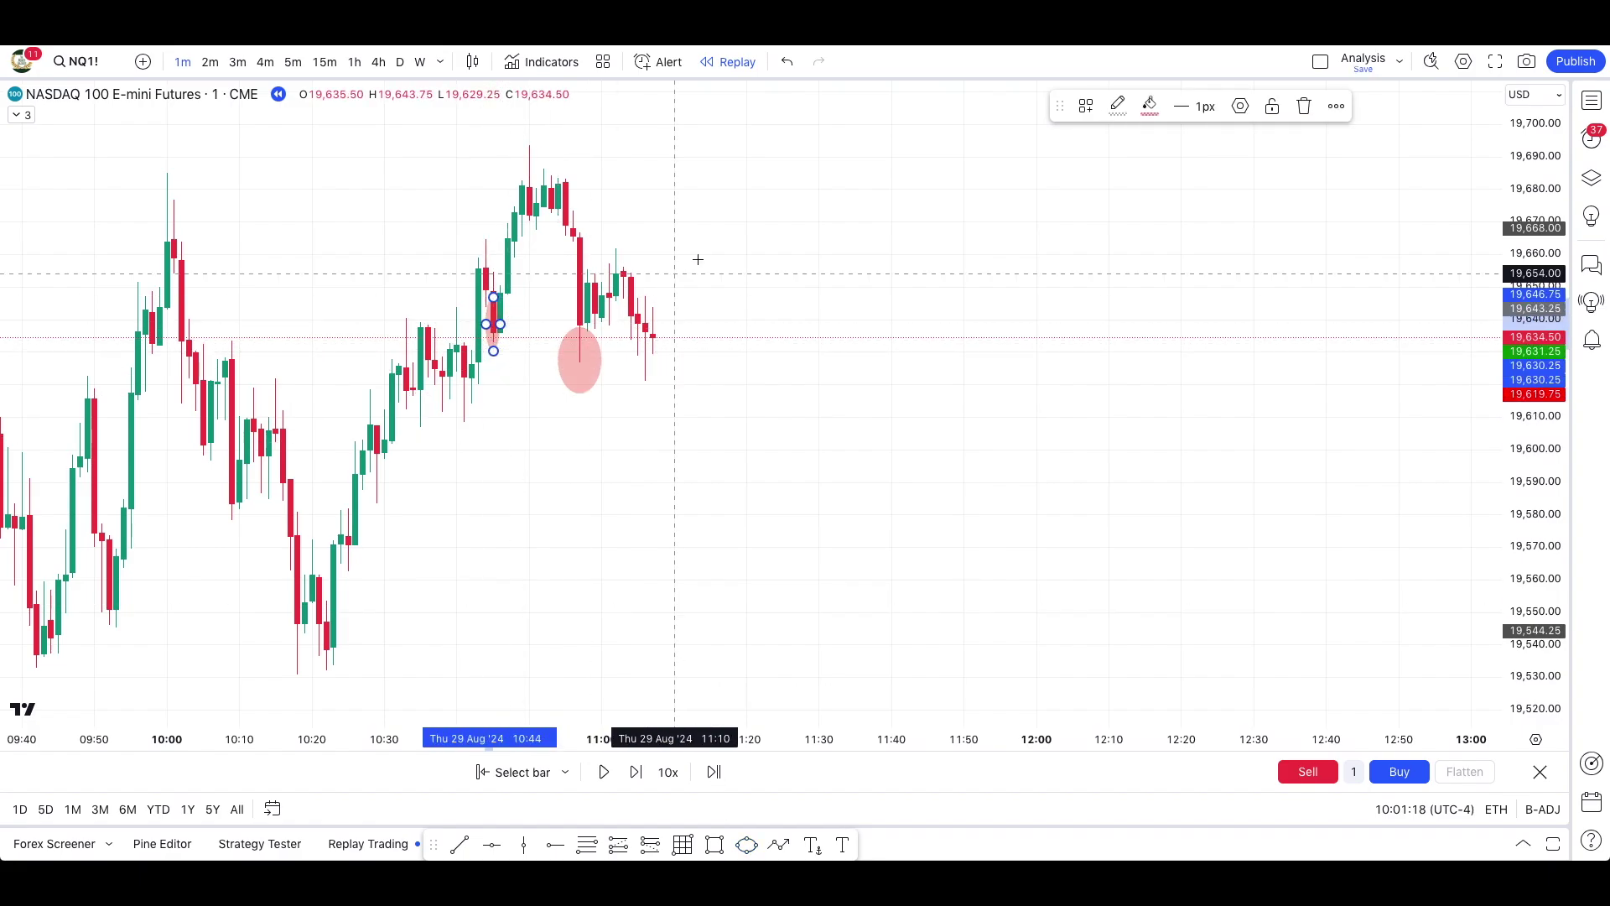
left_click(664, 594)
Draw a Fibonacci retracement from the 10:50 high at 19,694.00 down to the swing low at about 19,620, extending it to 11:37.
left_click(586, 845)
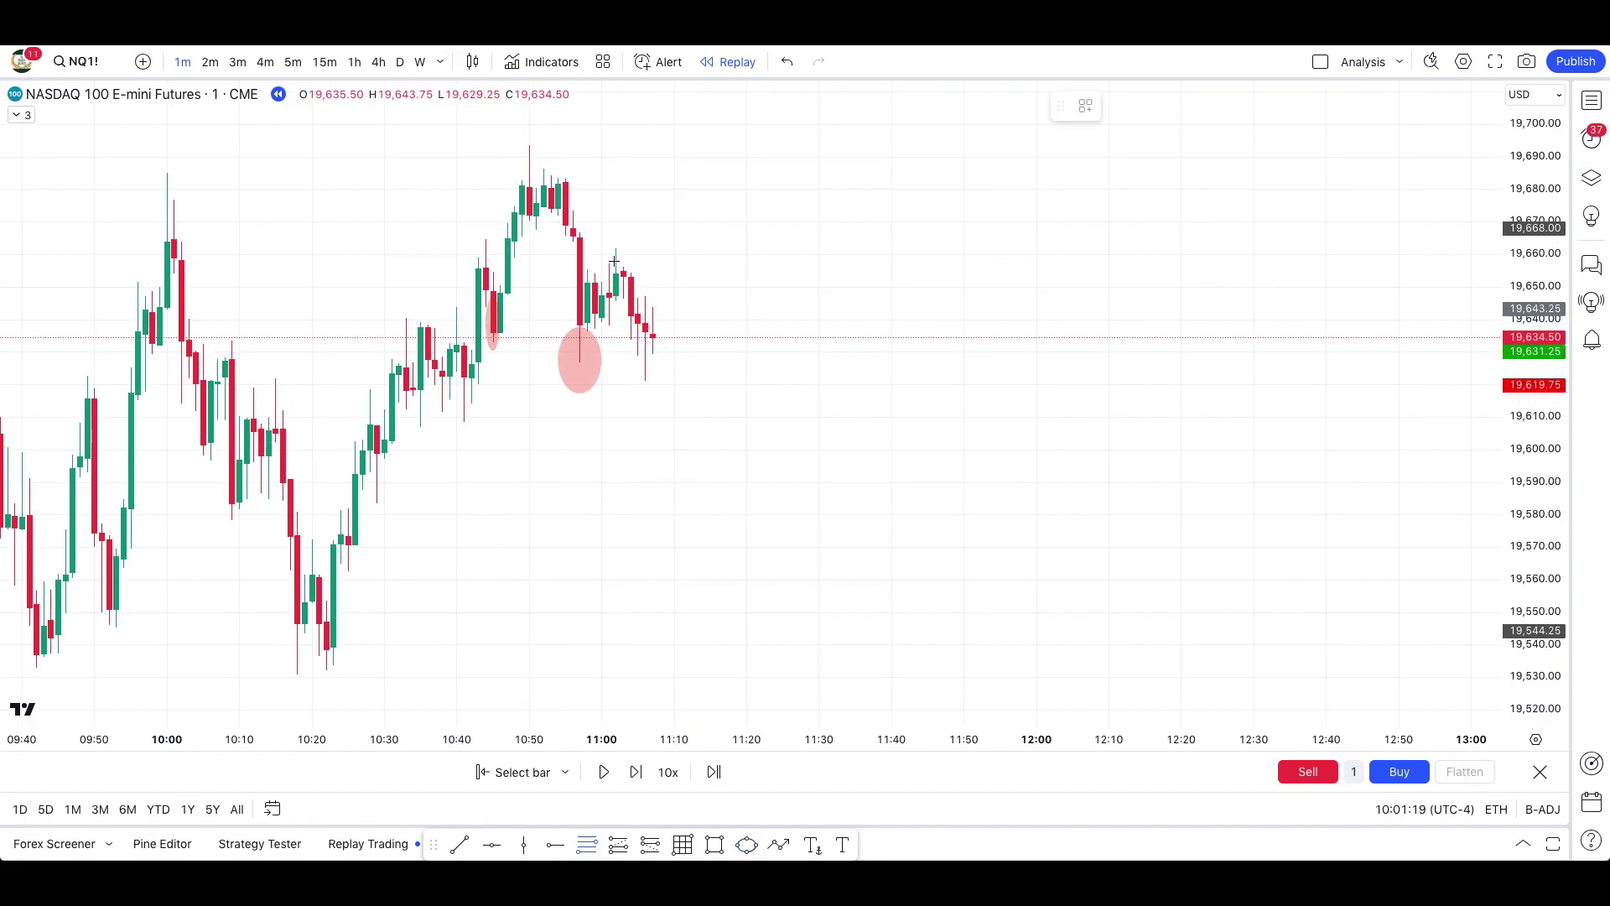
left_click(530, 144)
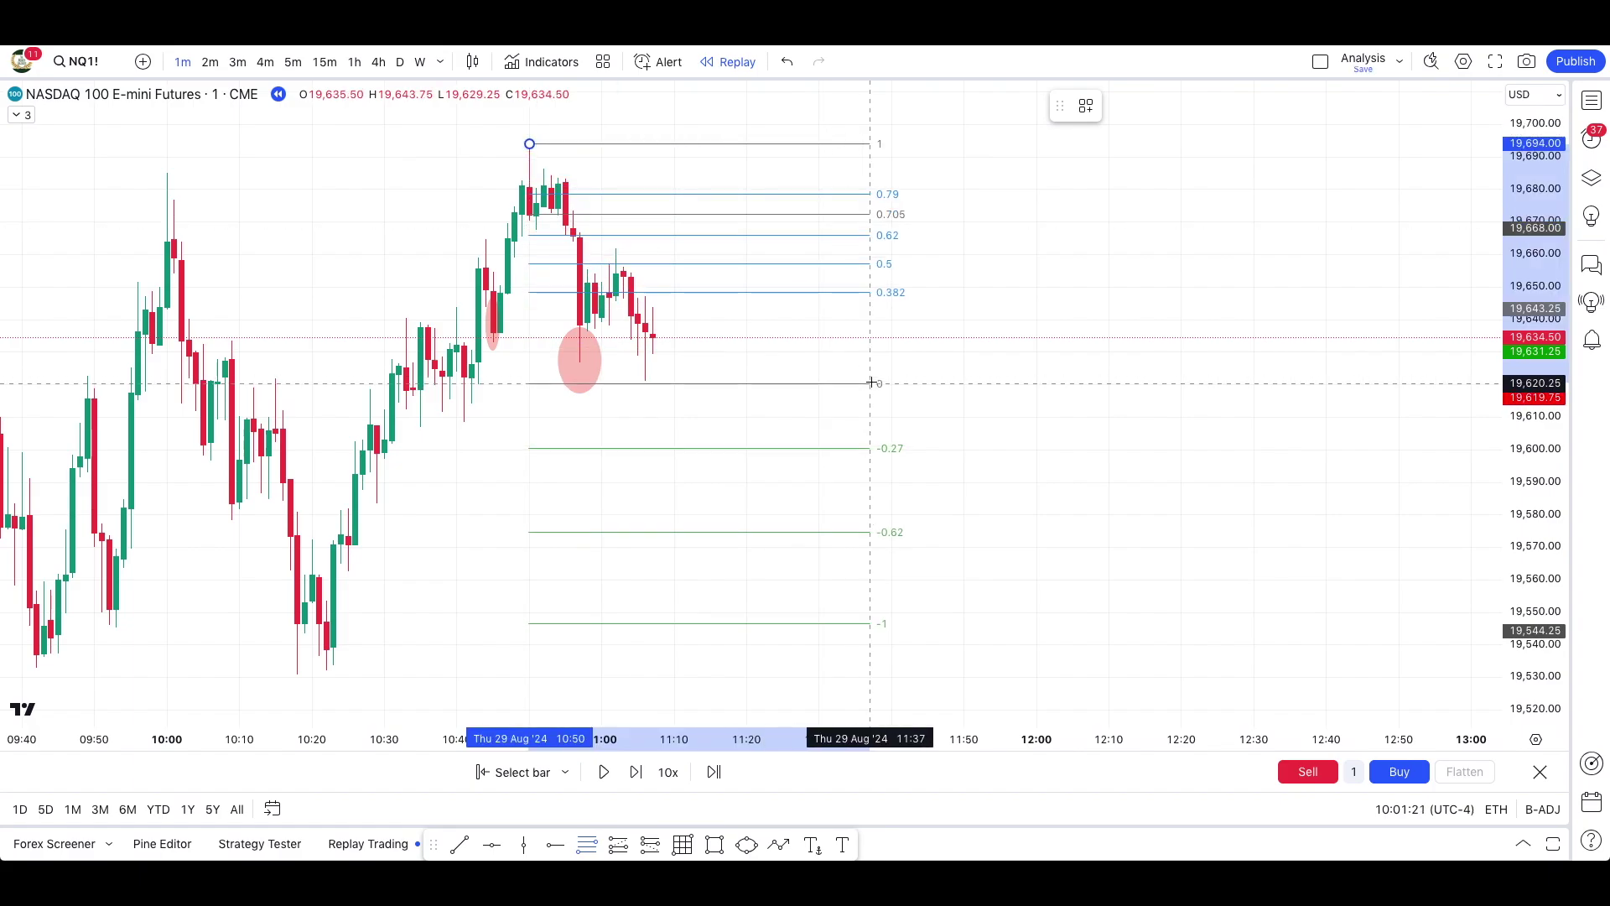
left_click(872, 382)
left_click(956, 381)
scroll(957, 381, "up", 1)
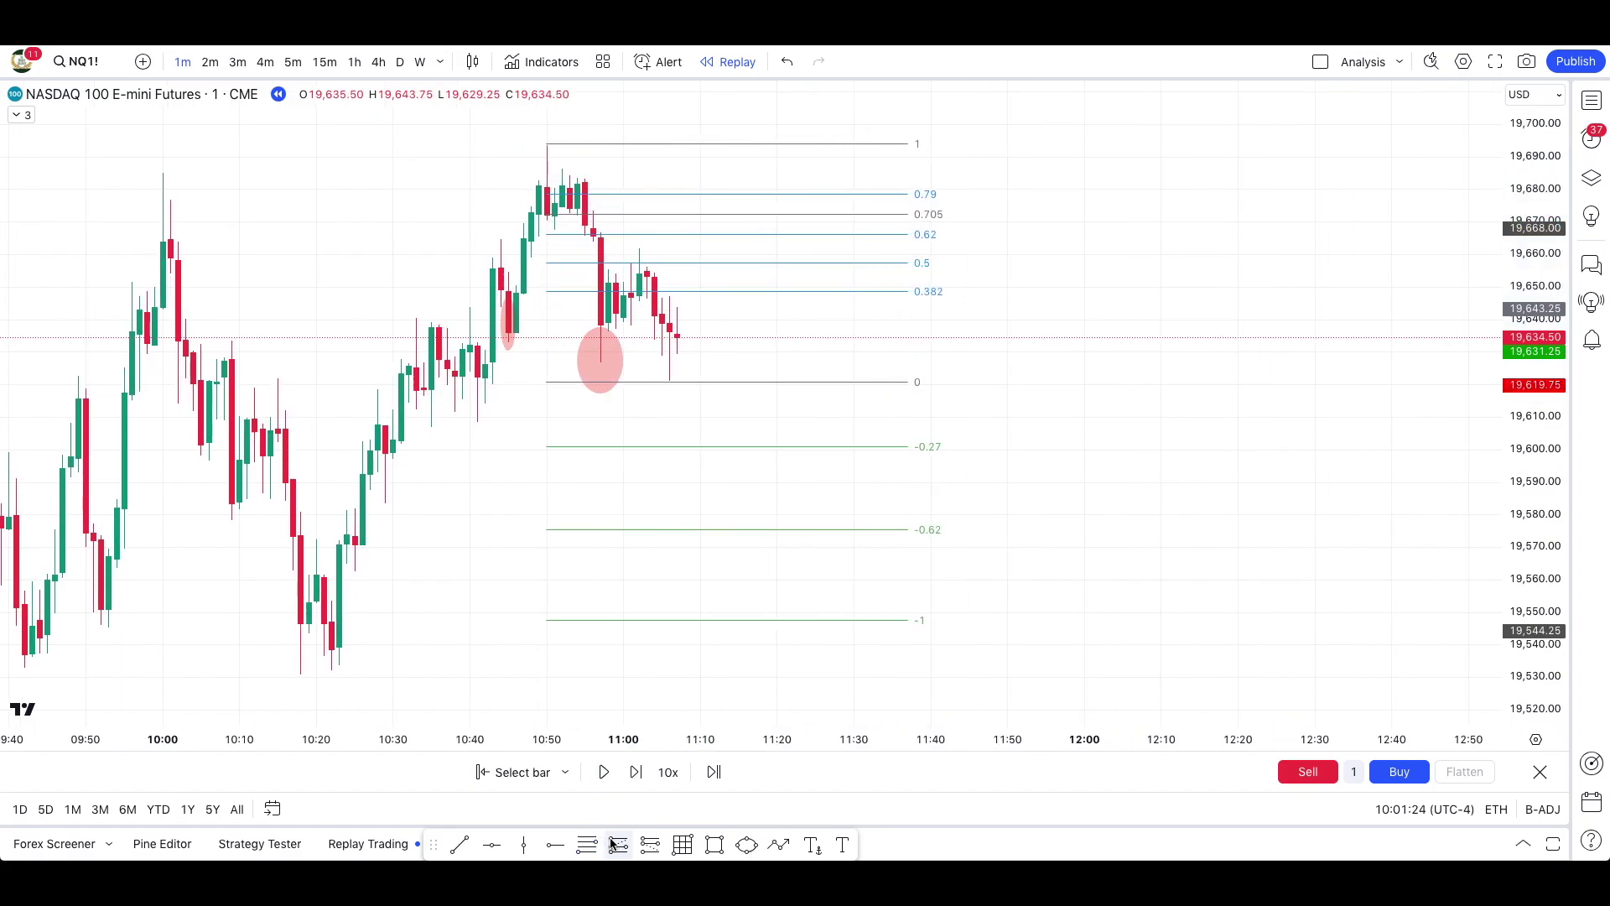
Place a short position with entry at 19,666.50 on the 0.62 level, stop at 19,696.50 and target at 19,576.00 on the -0.62 level.
left_click(711, 231)
left_click_drag(708, 126, 708, 135)
left_click_drag(709, 338, 698, 528)
scroll(1013, 494, "up", 1)
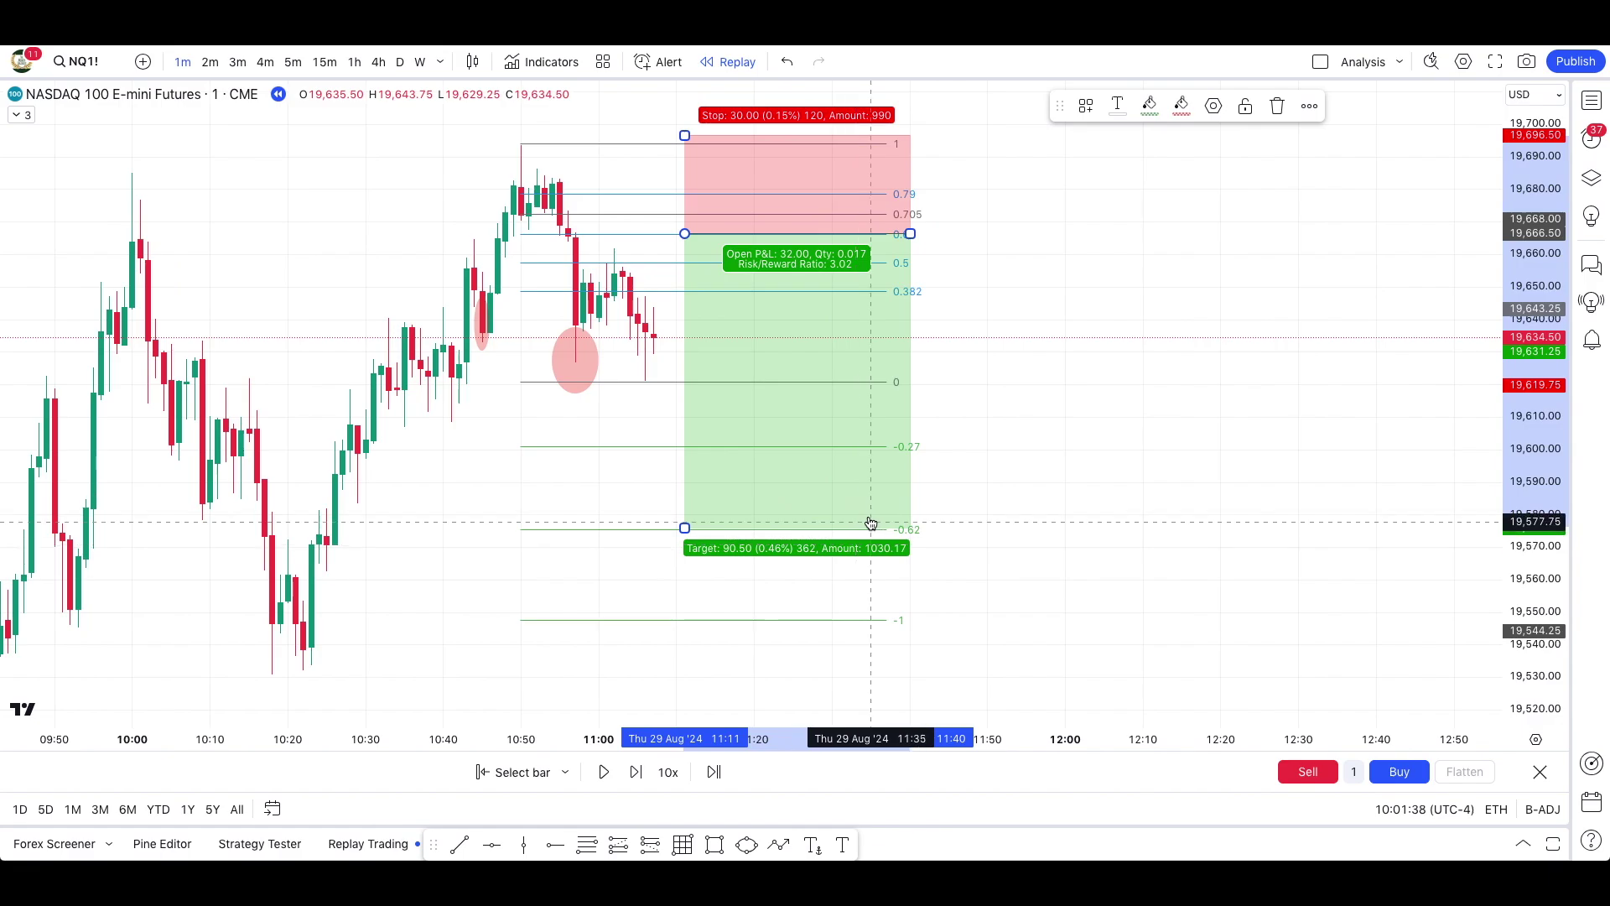
left_click(1013, 493)
scroll(1013, 493, "up", 2)
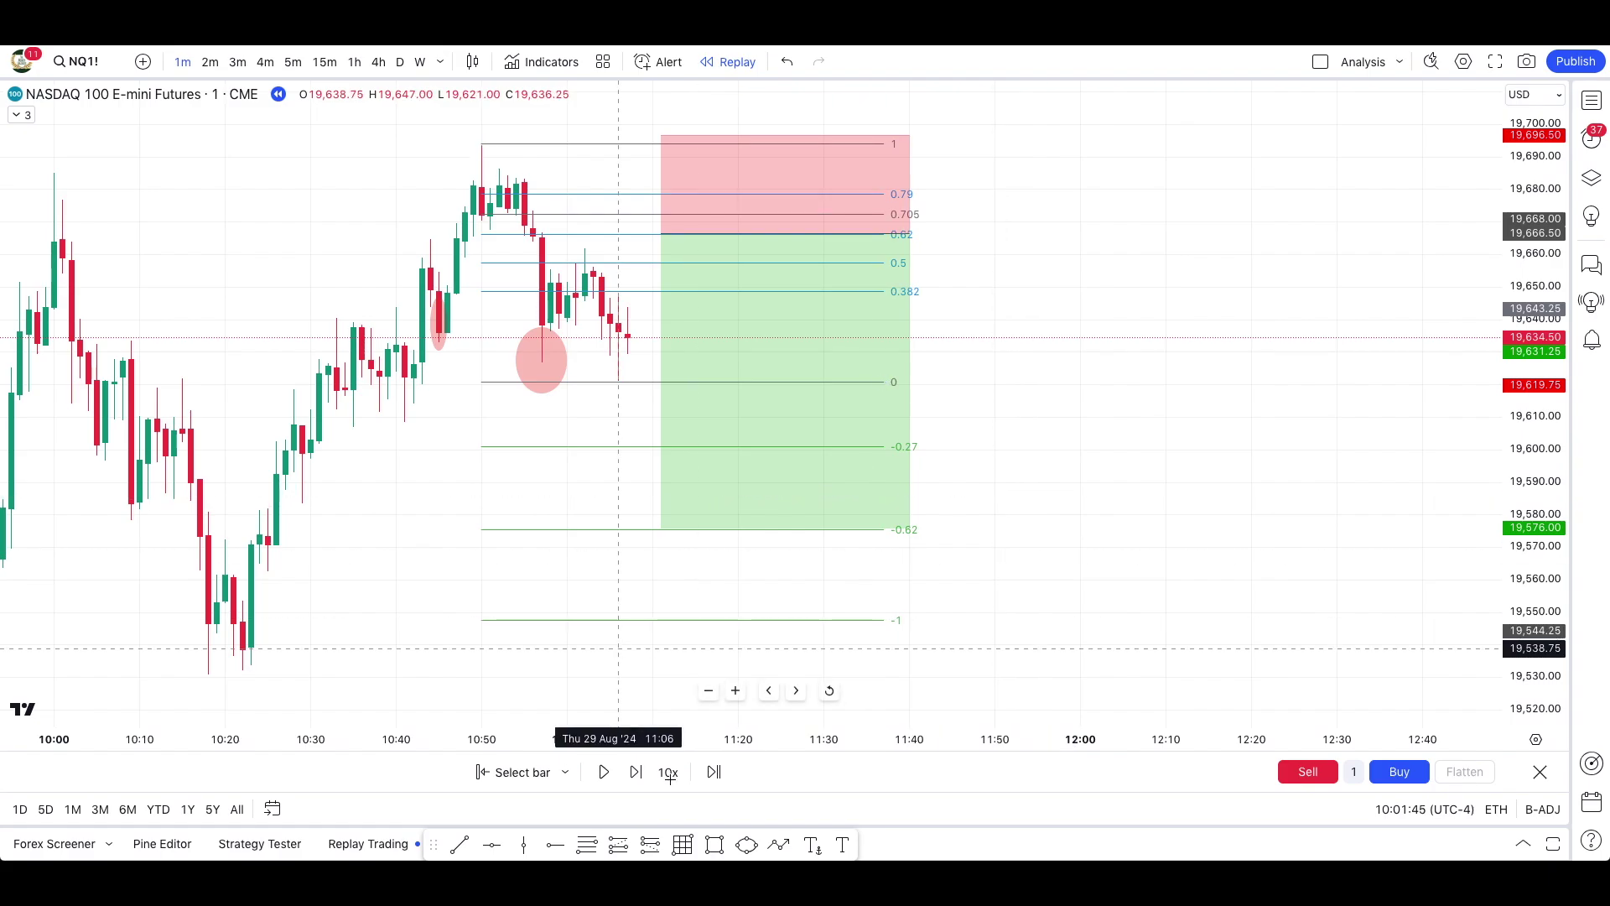
Advance the bar replay one bar at a time to 11:24 to follow how the short trade develops.
left_click(635, 771)
left_click(635, 772)
left_click(635, 772)
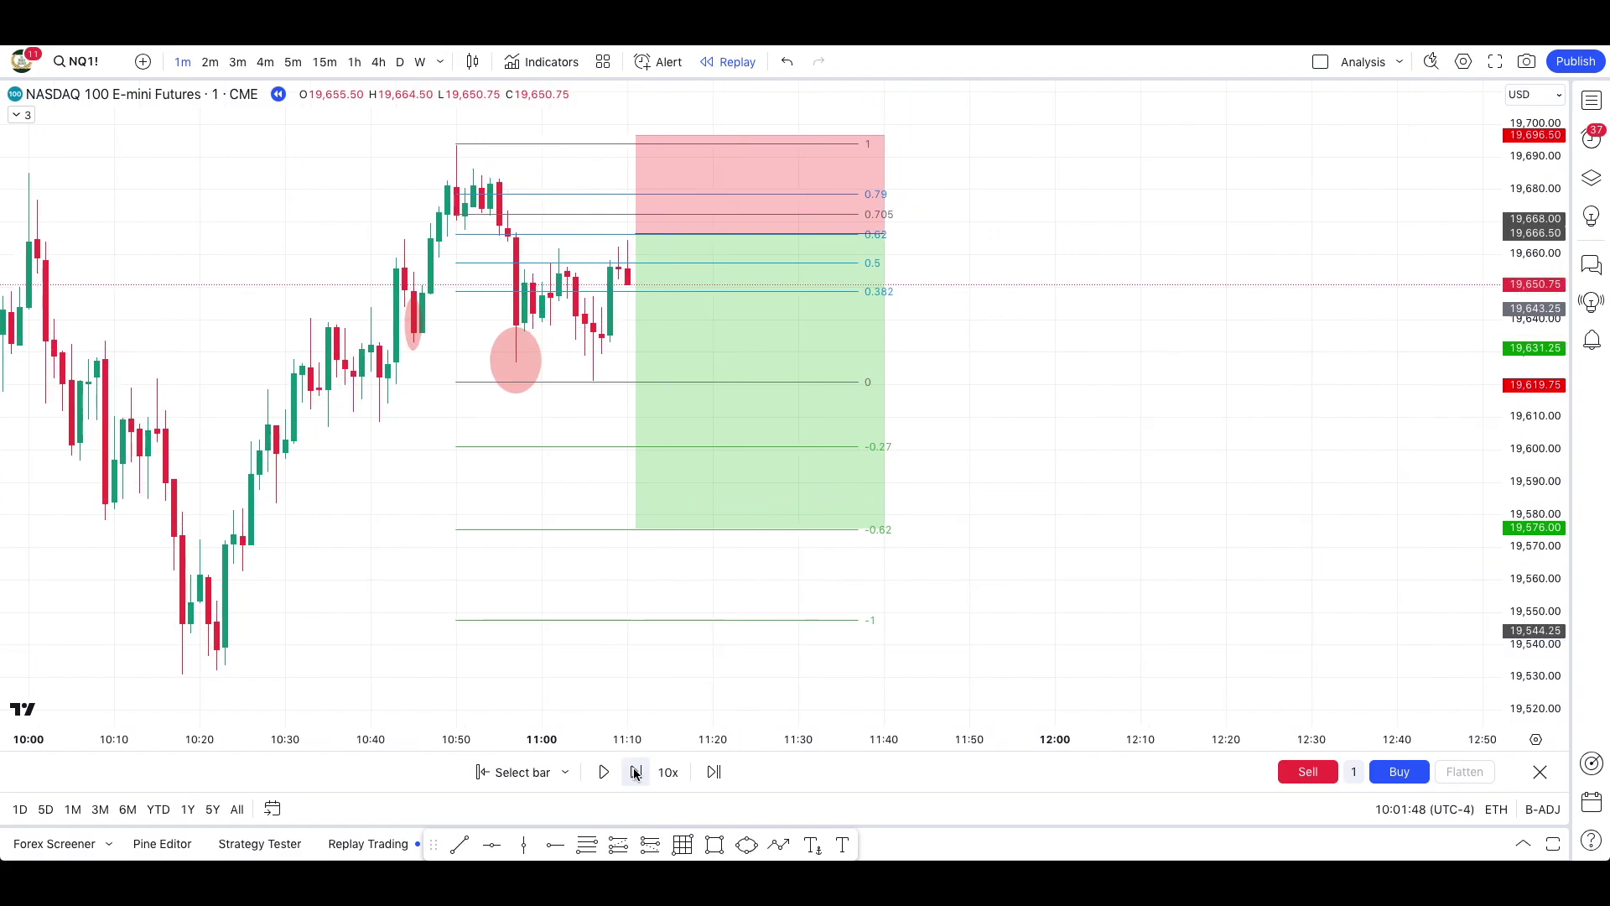
left_click(635, 771)
left_click(635, 772)
left_click(636, 772)
left_click(636, 771)
left_click(635, 771)
left_click(636, 772)
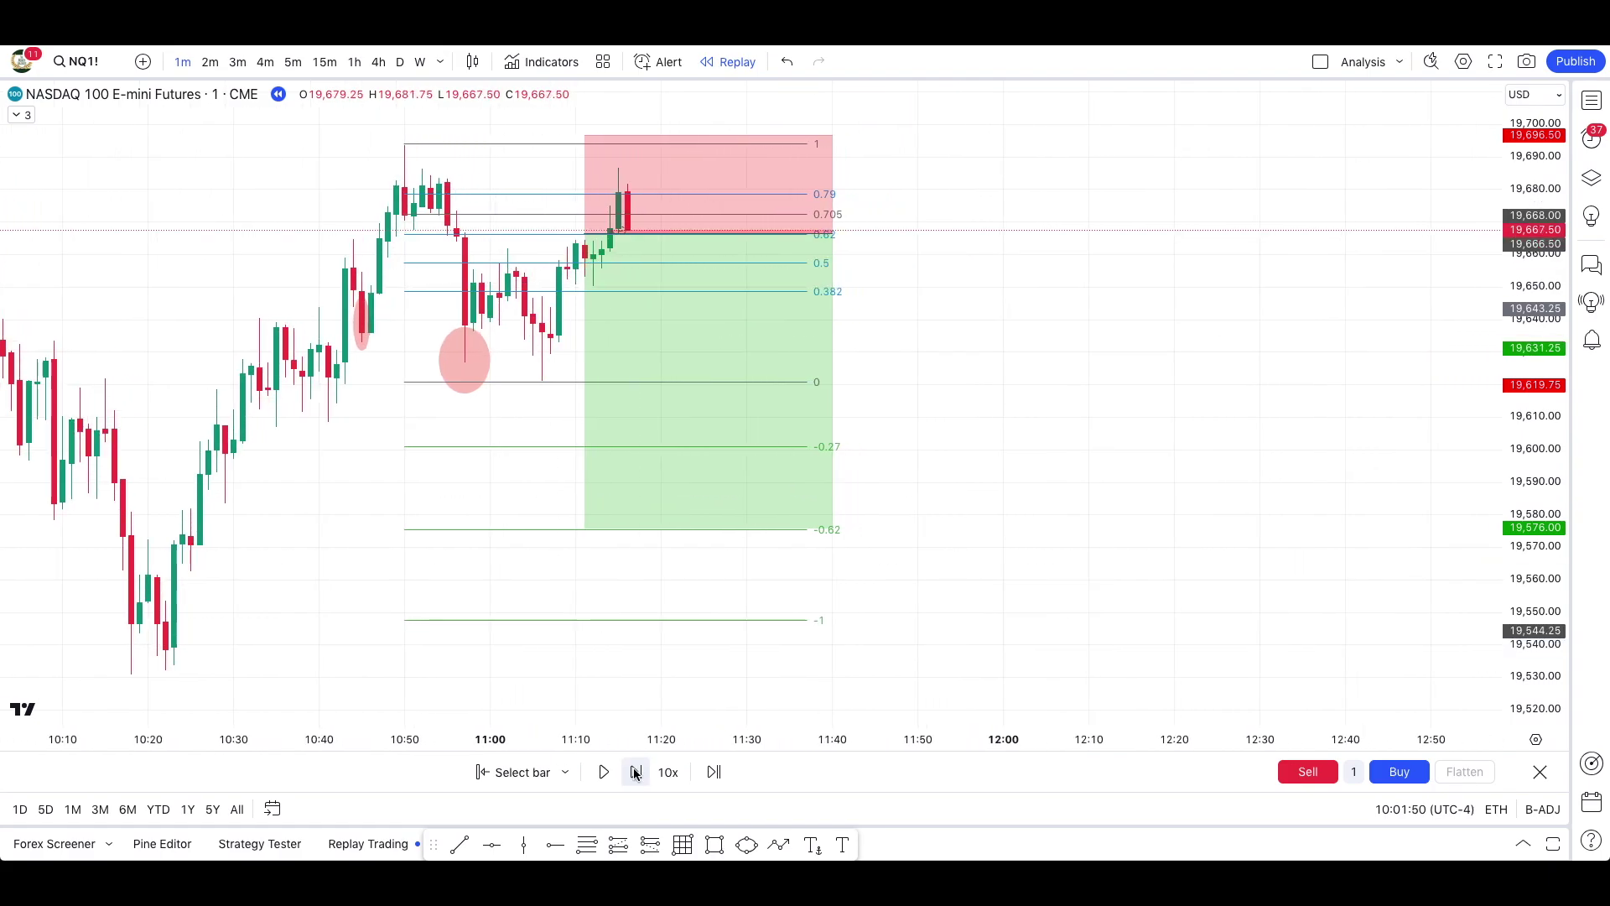
left_click(636, 771)
left_click(635, 772)
left_click(636, 772)
left_click(636, 772)
left_click(636, 772)
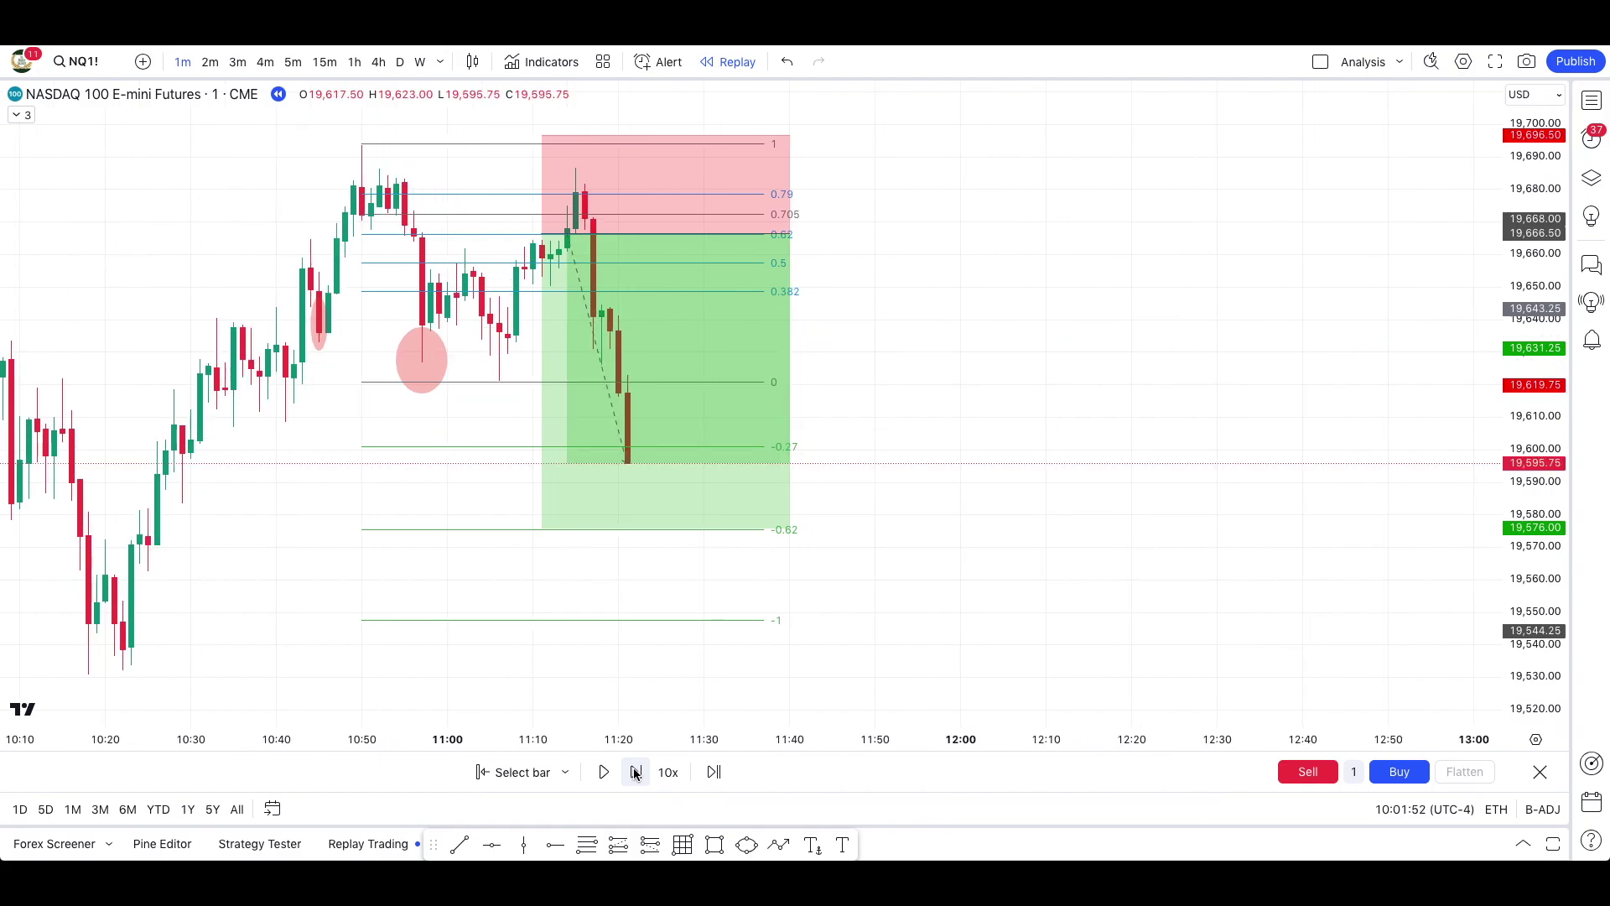
left_click(635, 772)
left_click(636, 771)
left_click(636, 772)
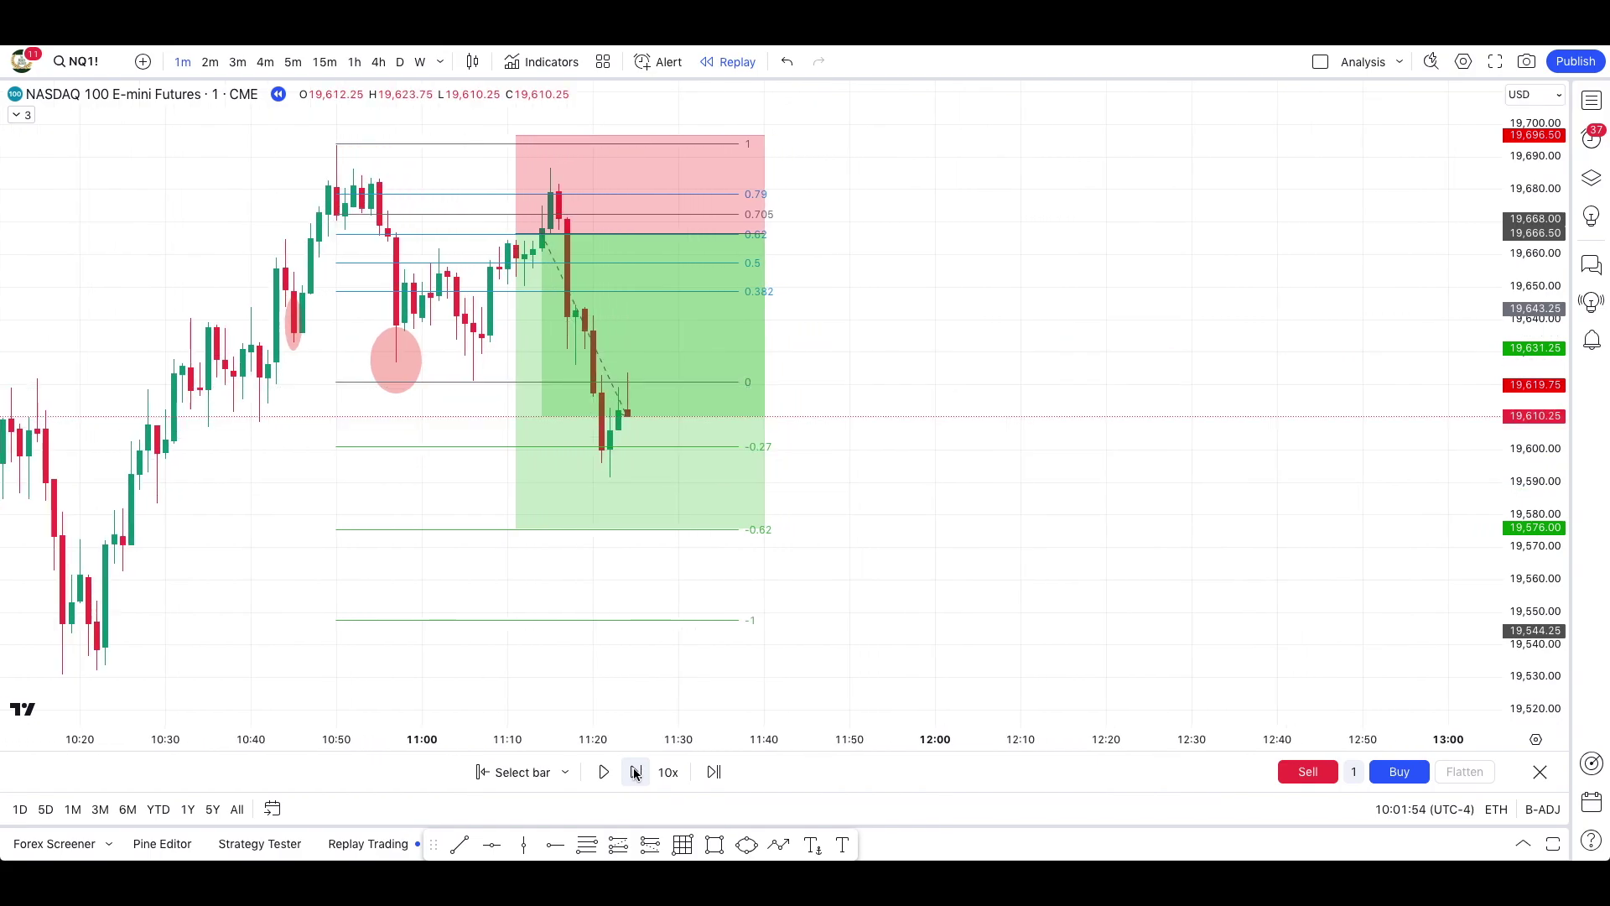
left_click(636, 772)
scroll(855, 424, "left", 4)
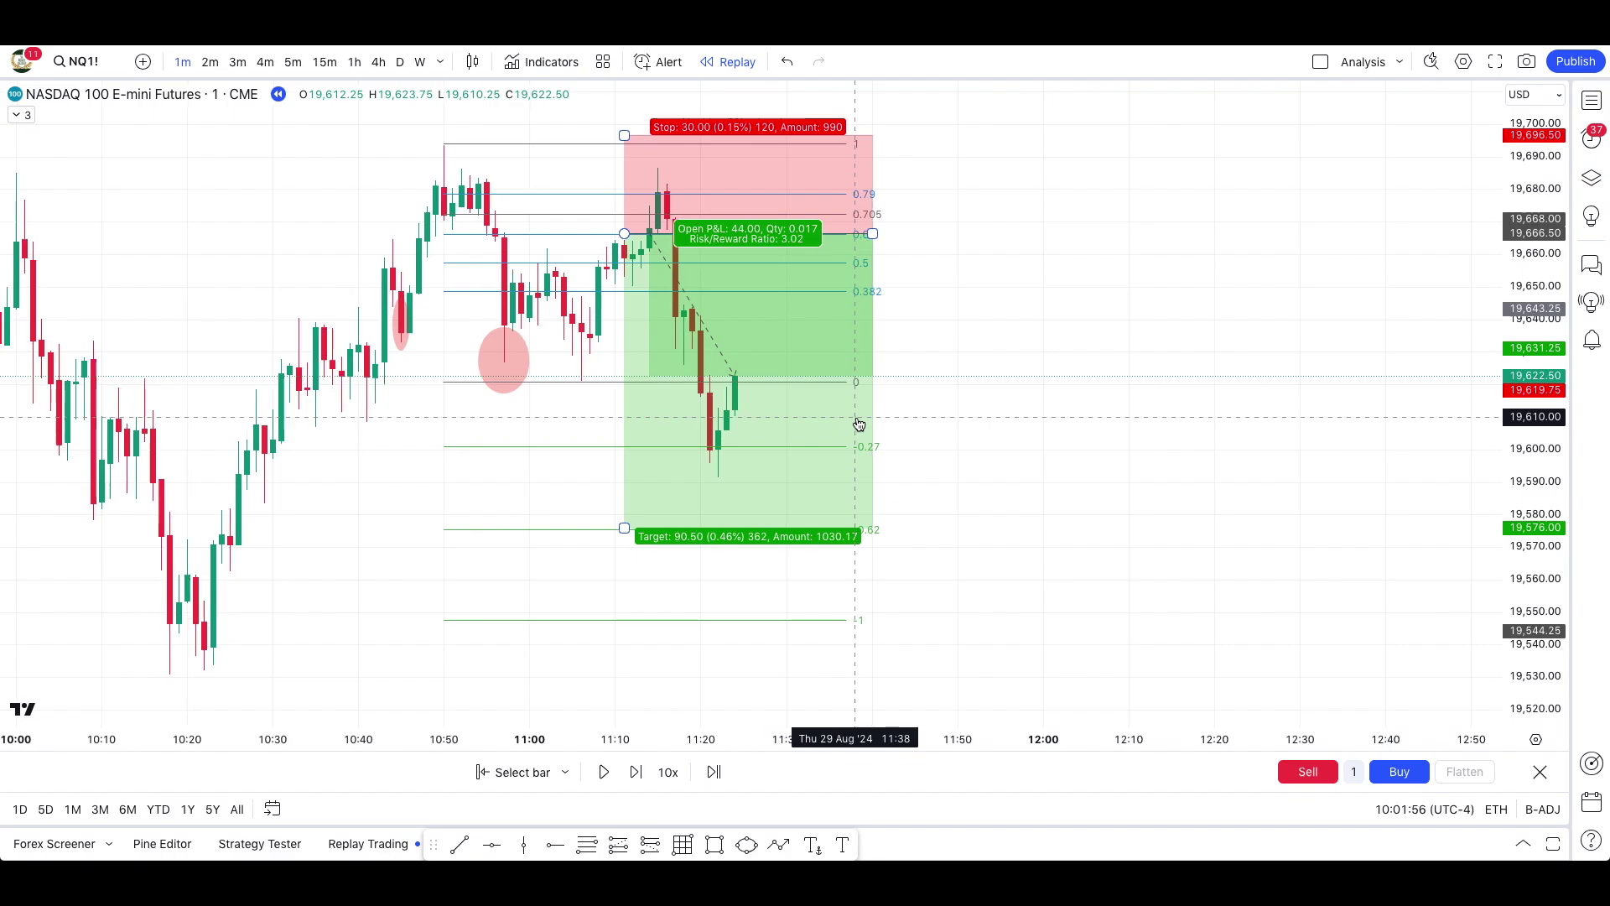
Move the short position's target up to the -0.27 Fibonacci level at 19,601.25 and back down to the -0.62 level at 19,576.25.
scroll(859, 424, "up", 1)
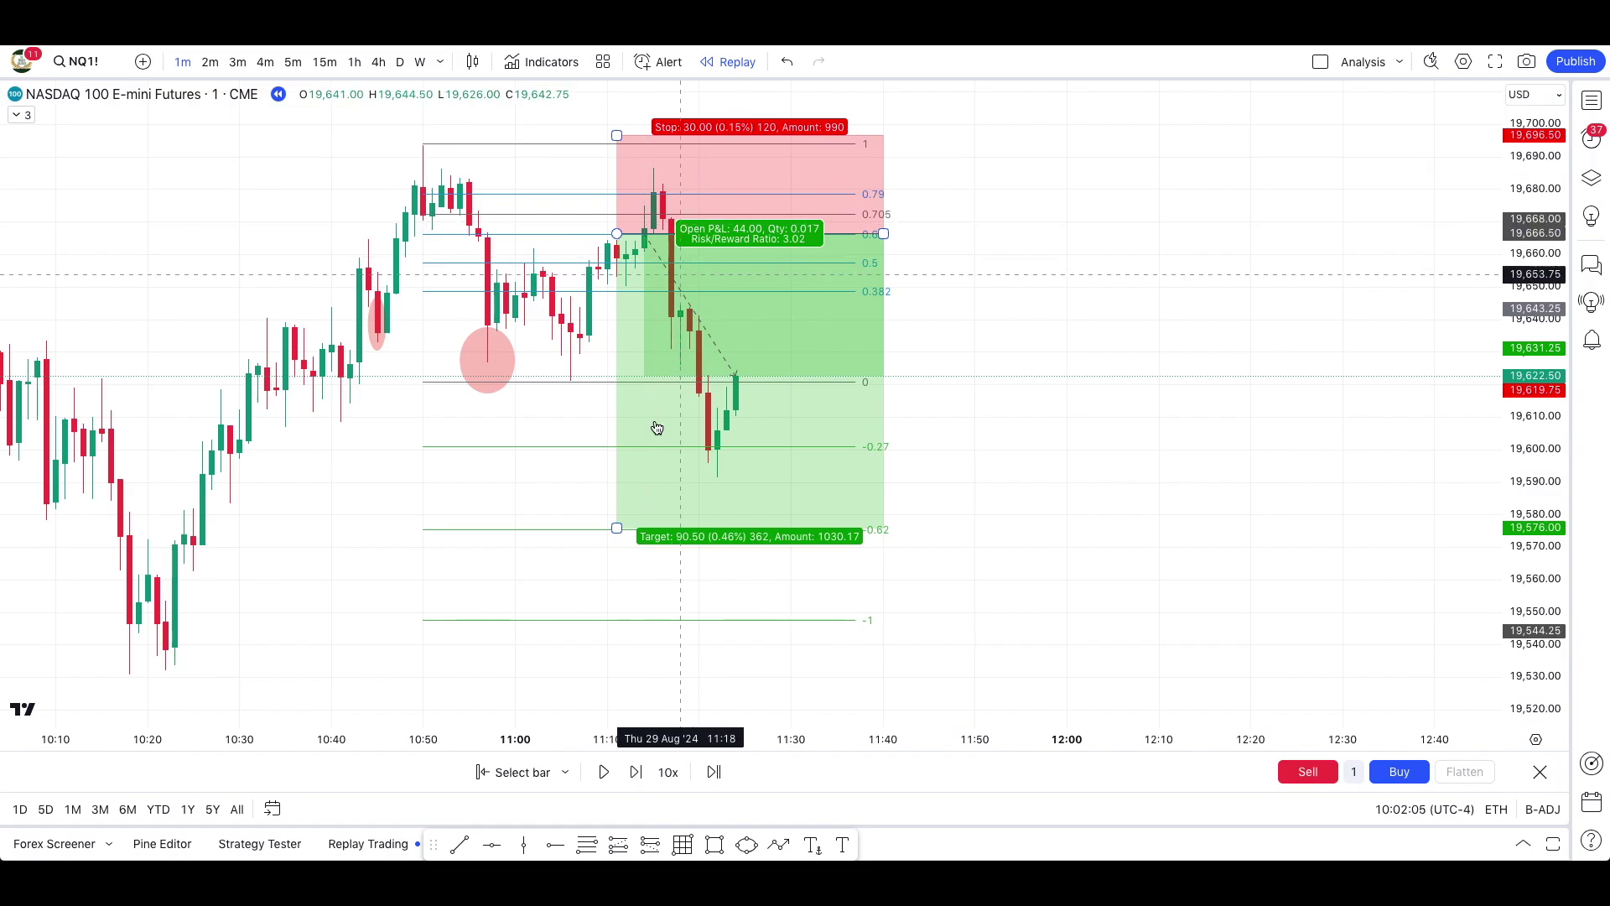
left_click_drag(616, 529, 619, 447)
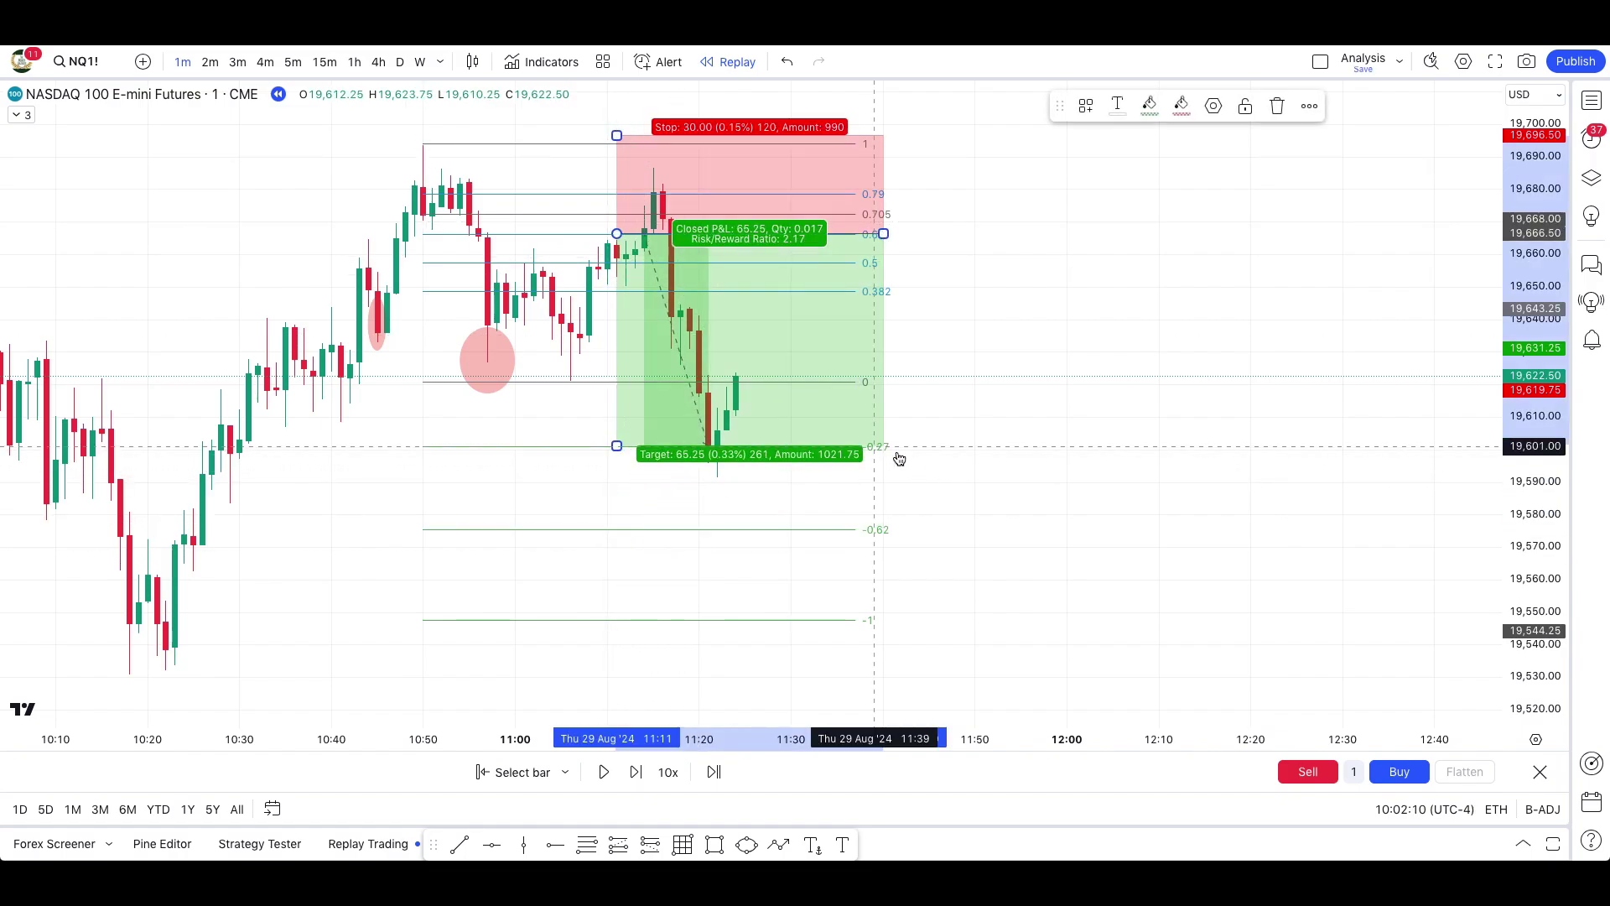
left_click(945, 464)
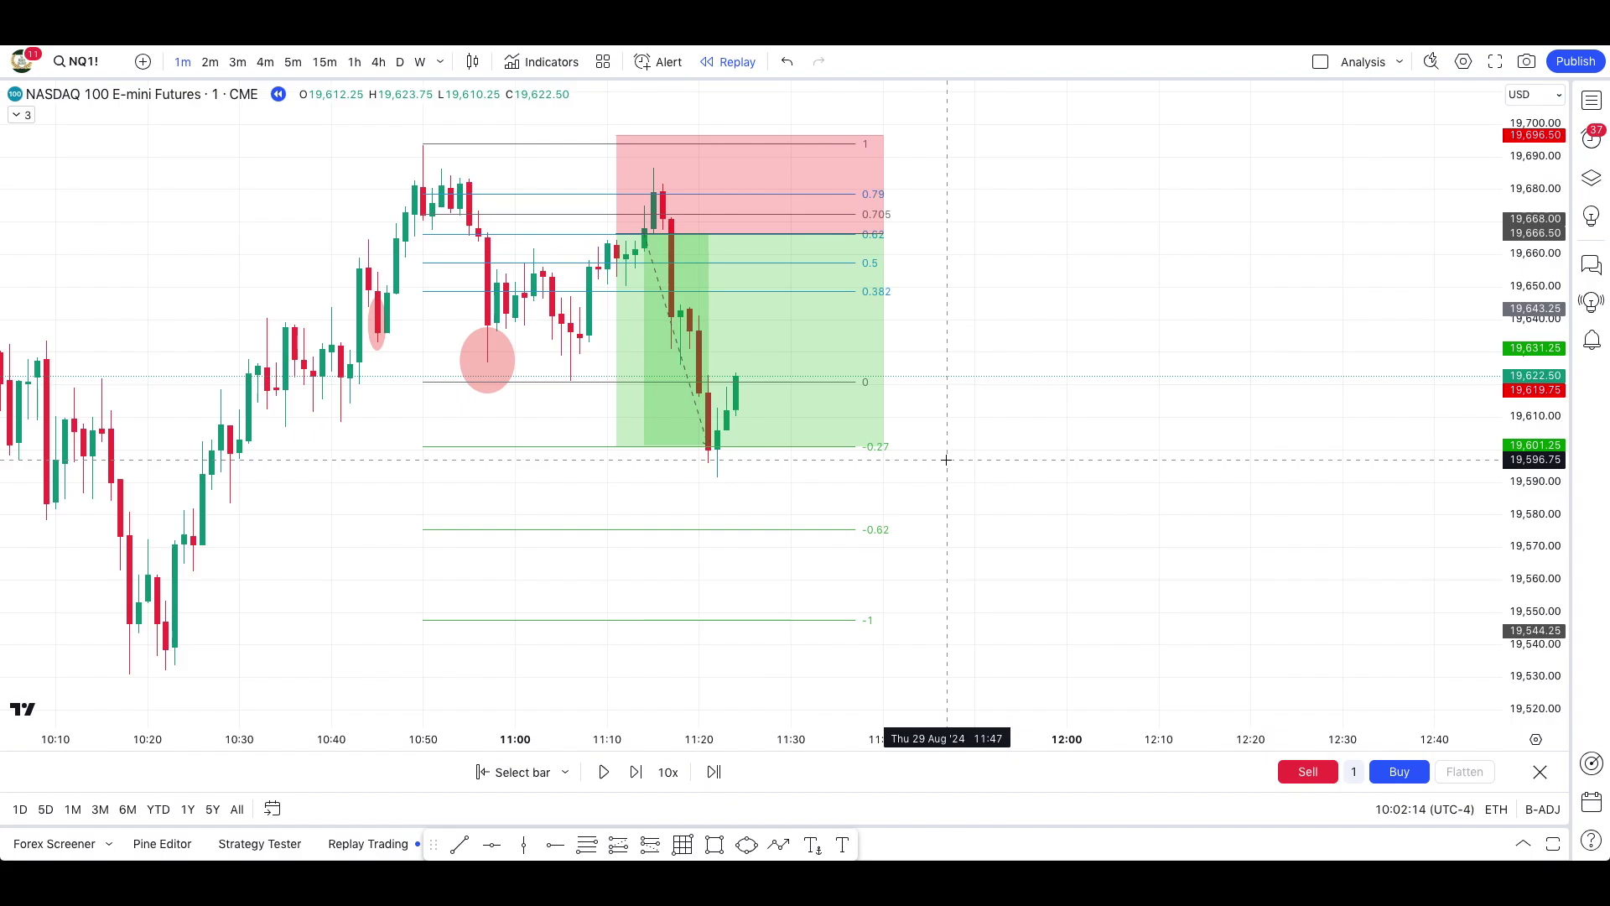
scroll(902, 439, "up", 1)
left_click(810, 411)
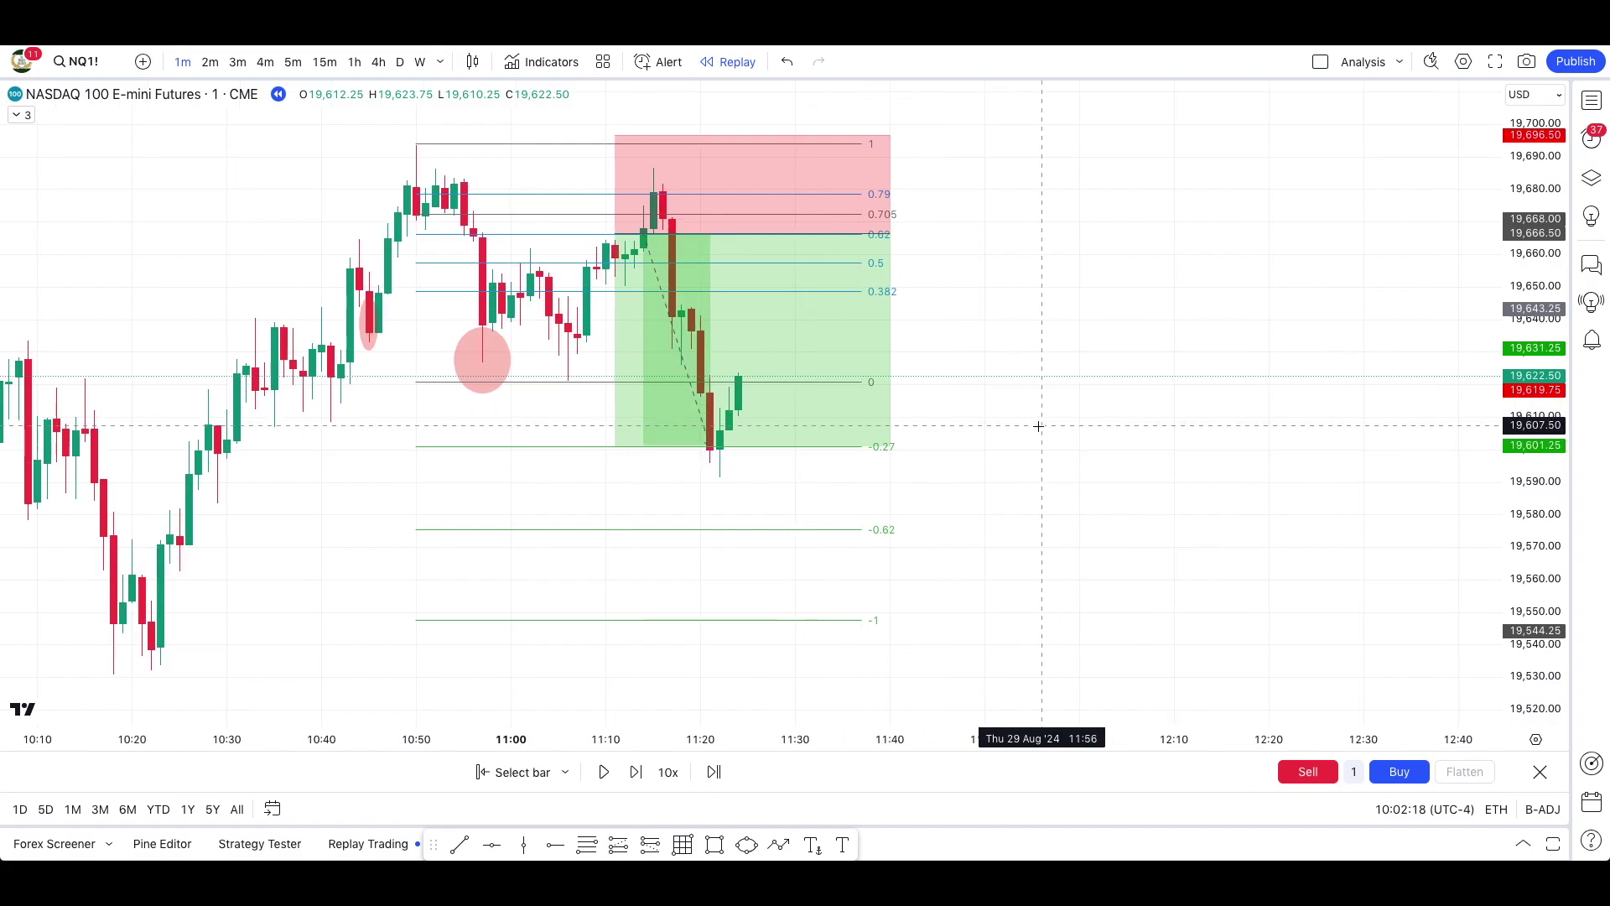
left_click_drag(616, 446, 610, 529)
left_click(848, 637)
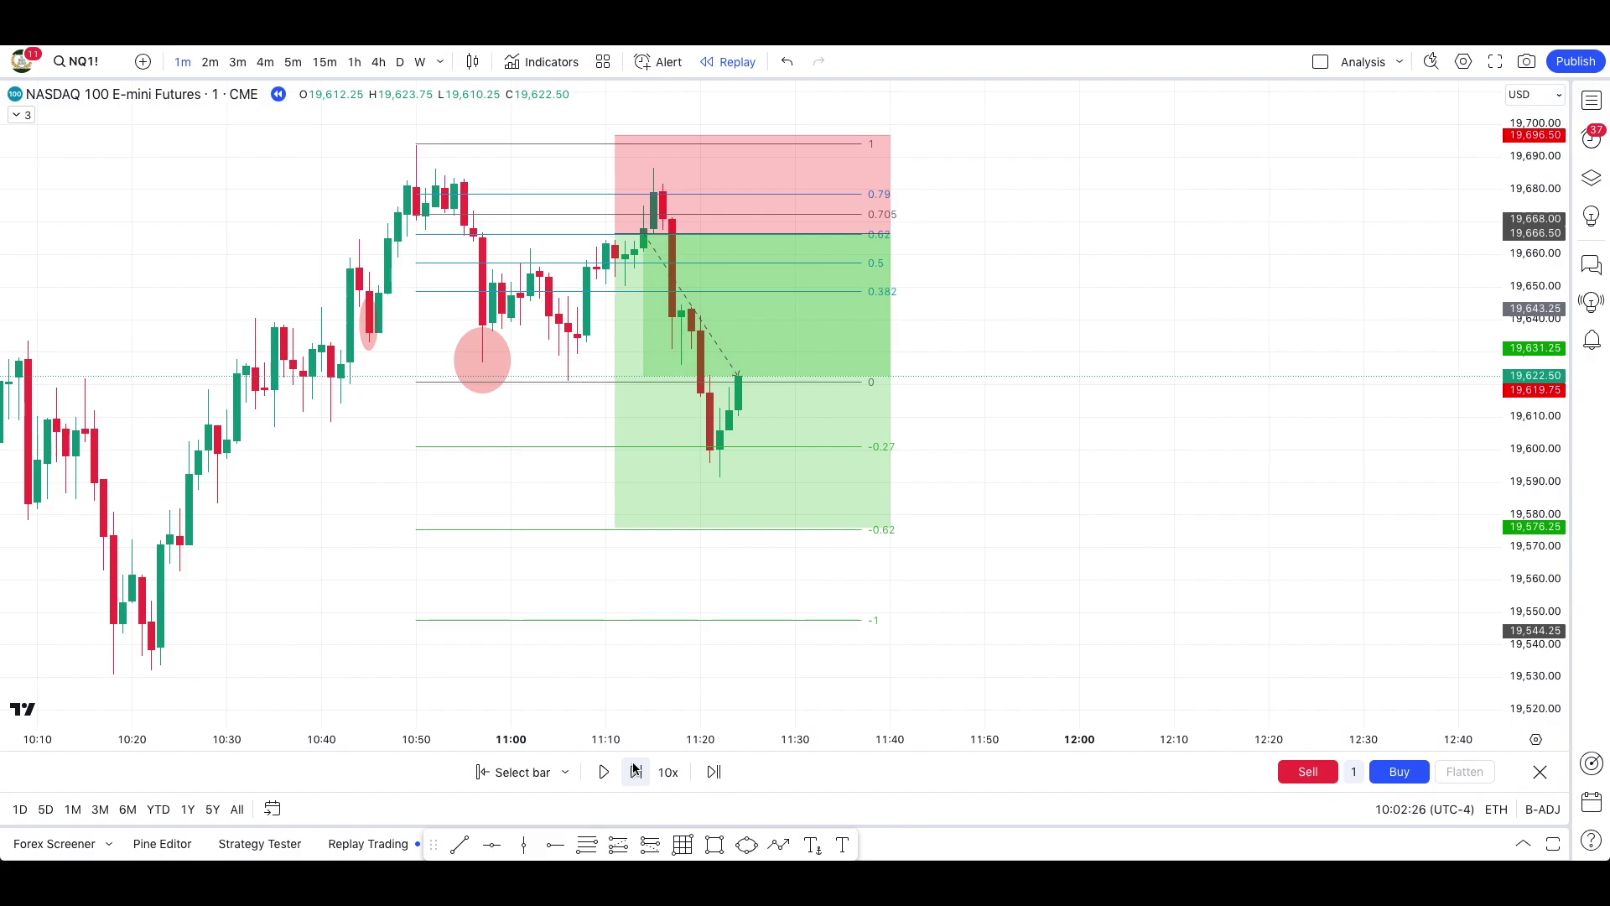
Advance the bar replay one bar at a time from 11:24 to 12:07 to follow the short trade.
left_click(636, 770)
left_click(635, 770)
left_click(636, 770)
left_click(636, 771)
left_click(636, 770)
left_click(636, 770)
left_click(636, 770)
left_click(636, 770)
left_click(635, 770)
left_click(636, 770)
left_click(636, 770)
left_click(636, 770)
left_click(636, 770)
left_click(636, 770)
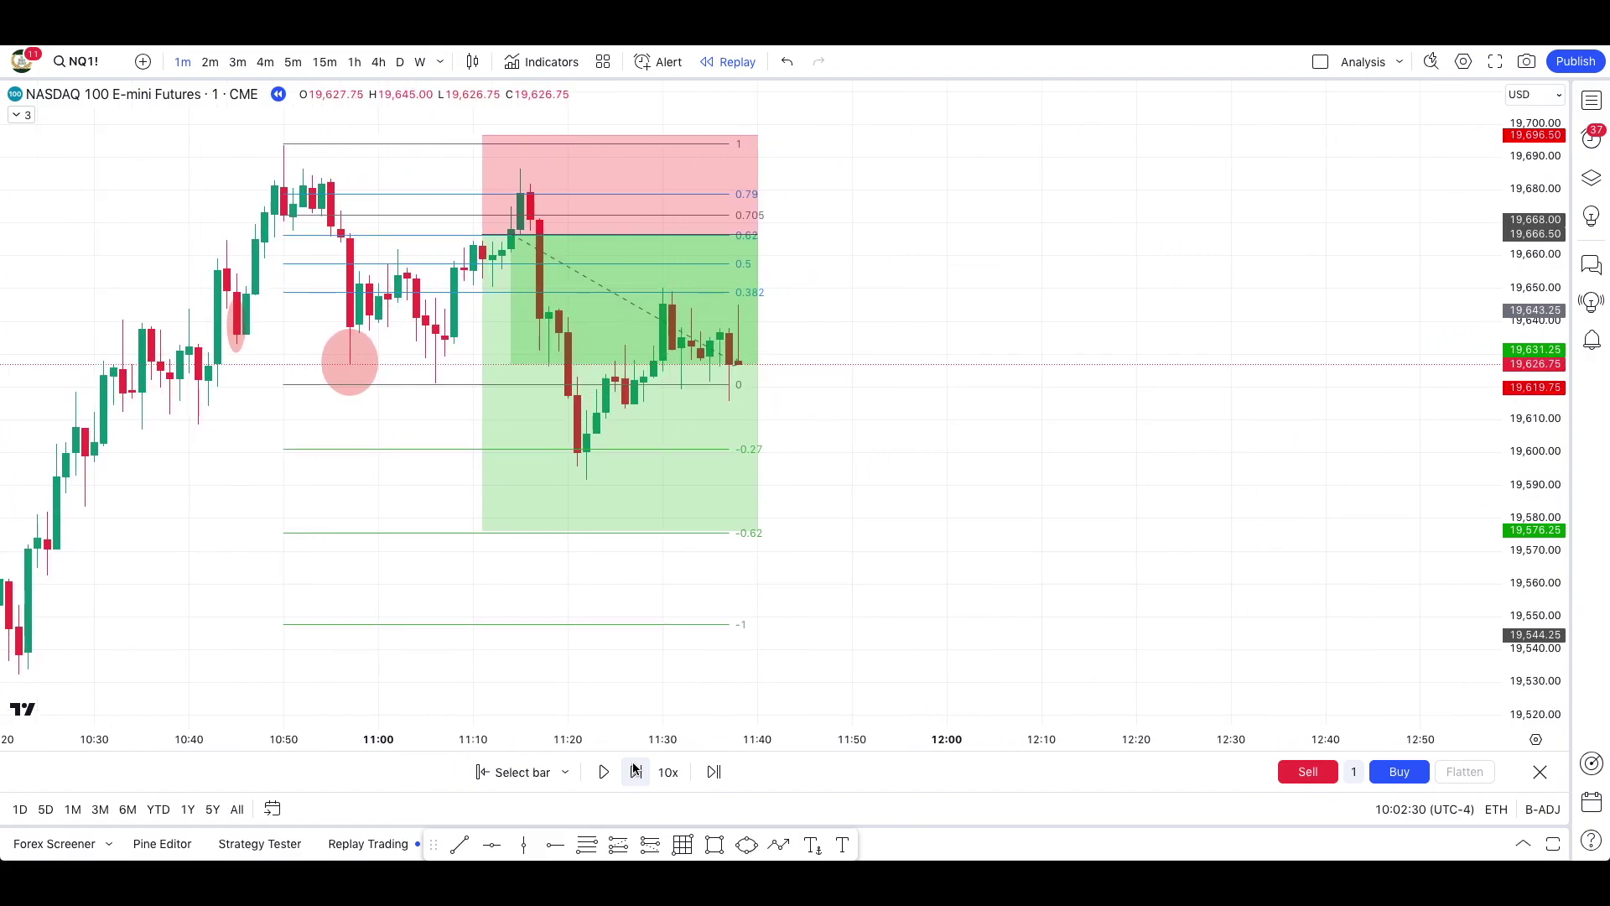
left_click(636, 770)
left_click(636, 770)
left_click(636, 770)
left_click(636, 770)
left_click(636, 770)
left_click(636, 770)
left_click(635, 770)
left_click(636, 770)
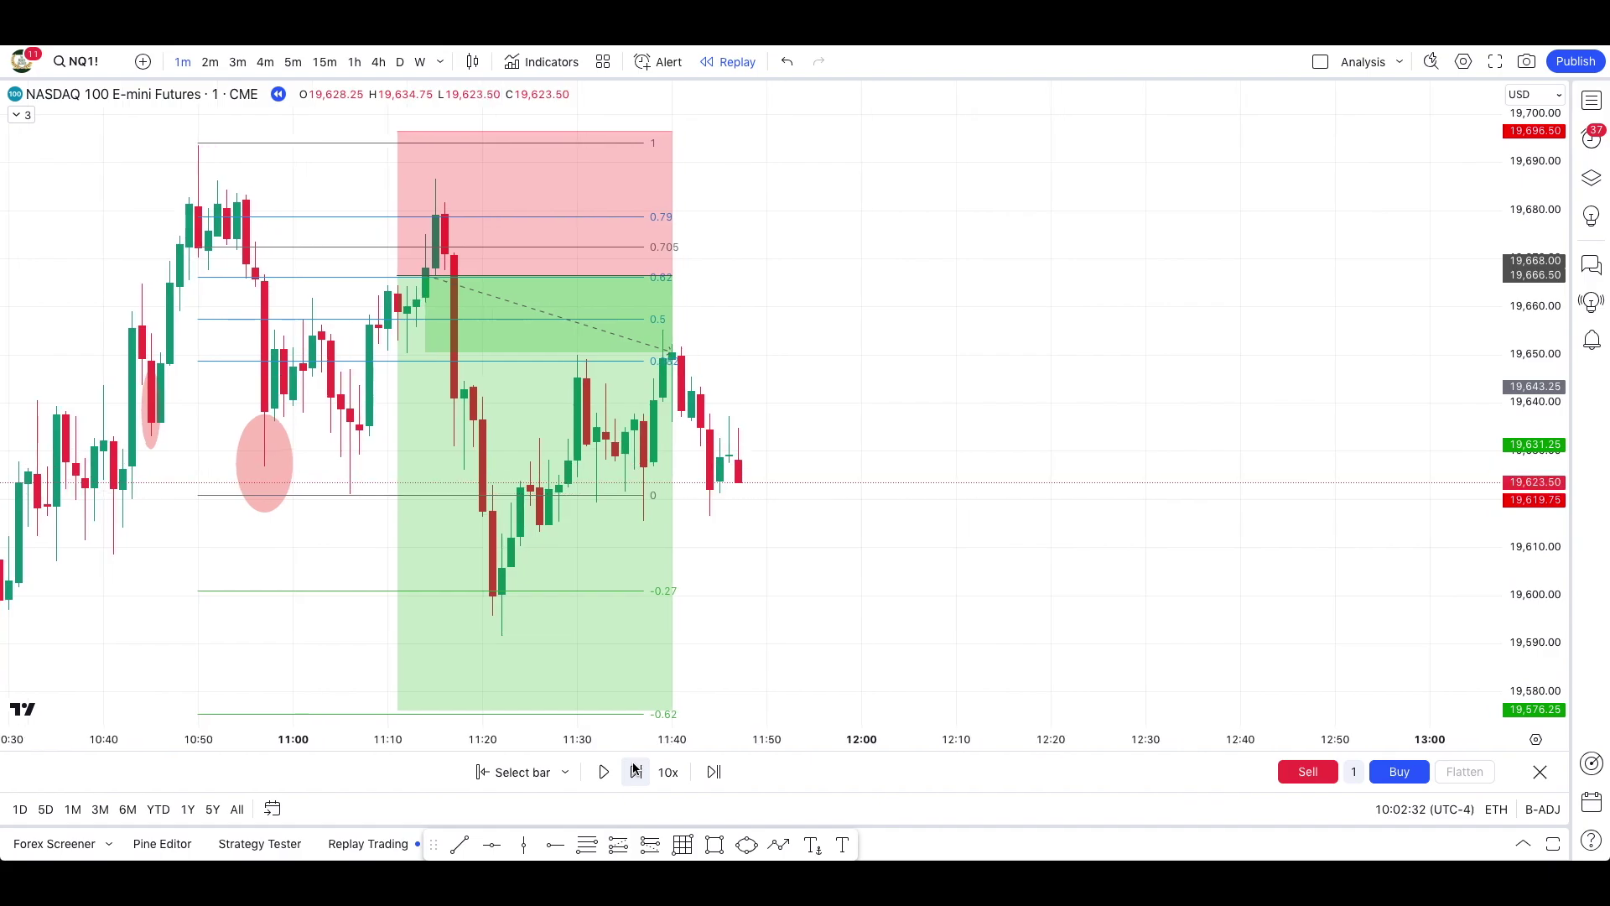
left_click(636, 770)
left_click(636, 770)
left_click(635, 770)
left_click(636, 770)
left_click(636, 770)
left_click(636, 770)
left_click(636, 770)
left_click(636, 770)
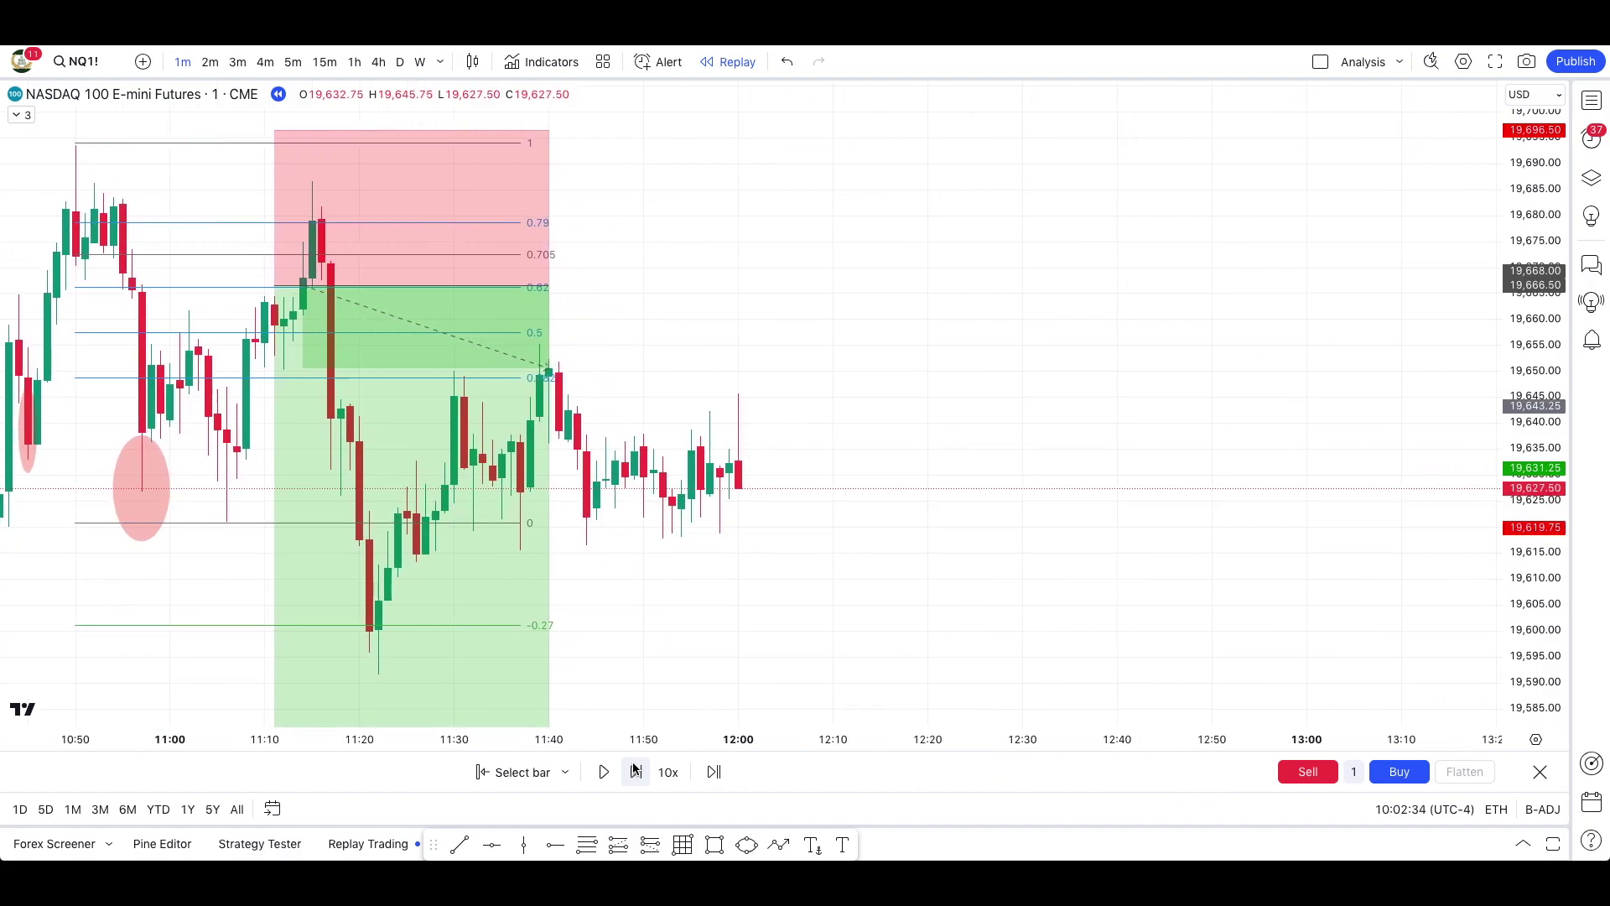
left_click(636, 770)
left_click(636, 770)
left_click(636, 770)
left_click(636, 770)
left_click(636, 770)
left_click(636, 770)
left_click(636, 770)
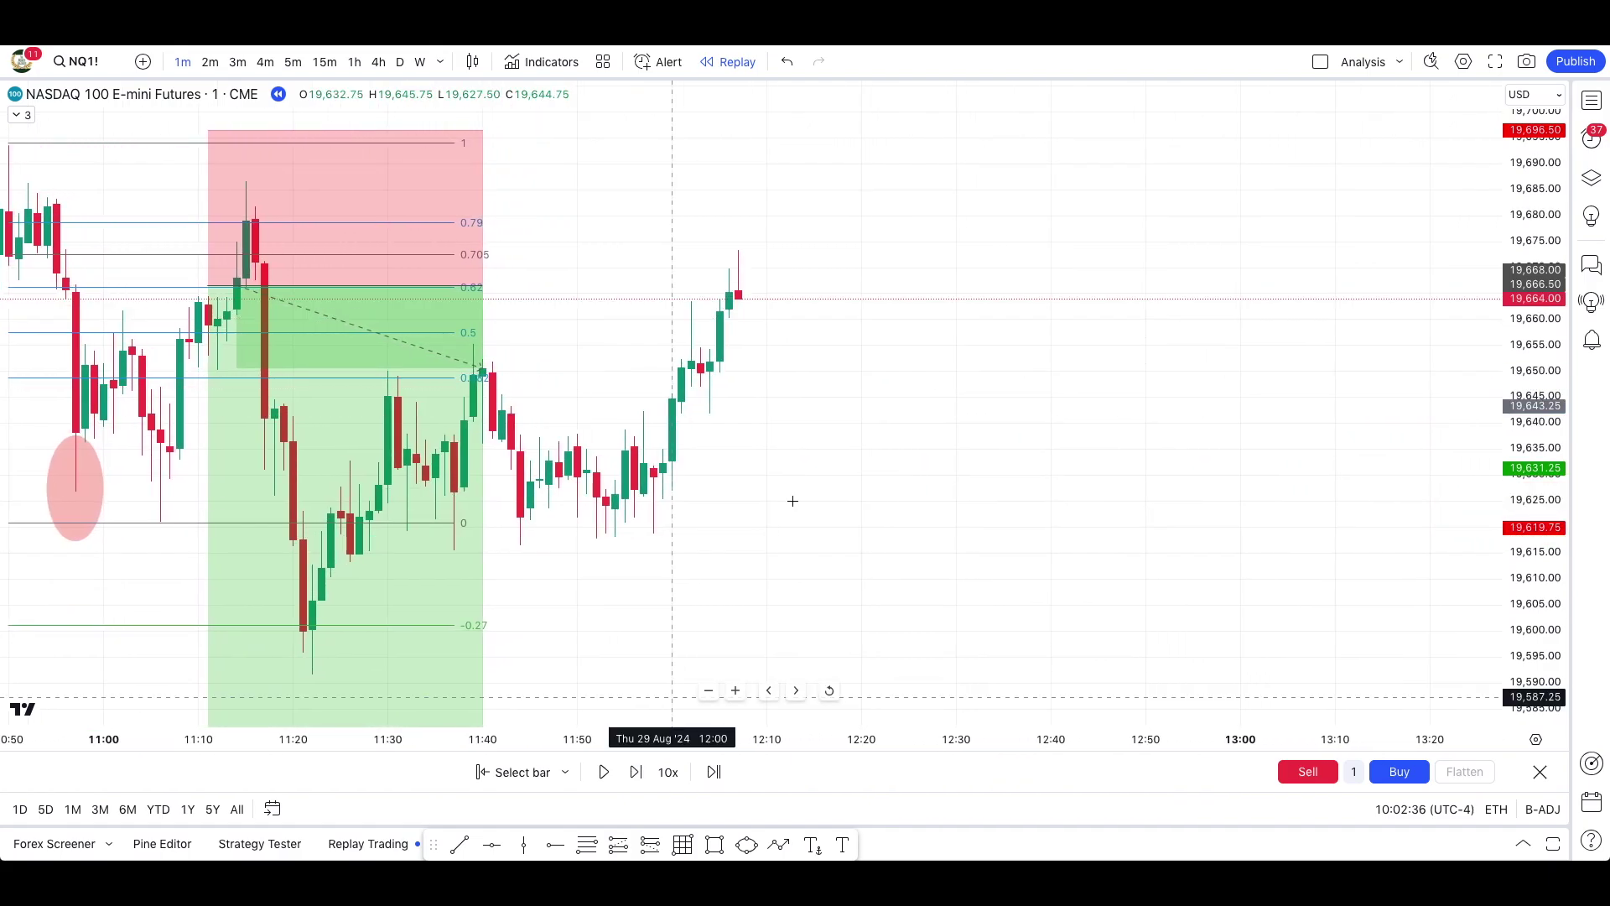
Extend the short position's time range to 12:16 so it covers the replayed candles.
scroll(793, 501, "down", 2)
left_click_drag(681, 233, 952, 234)
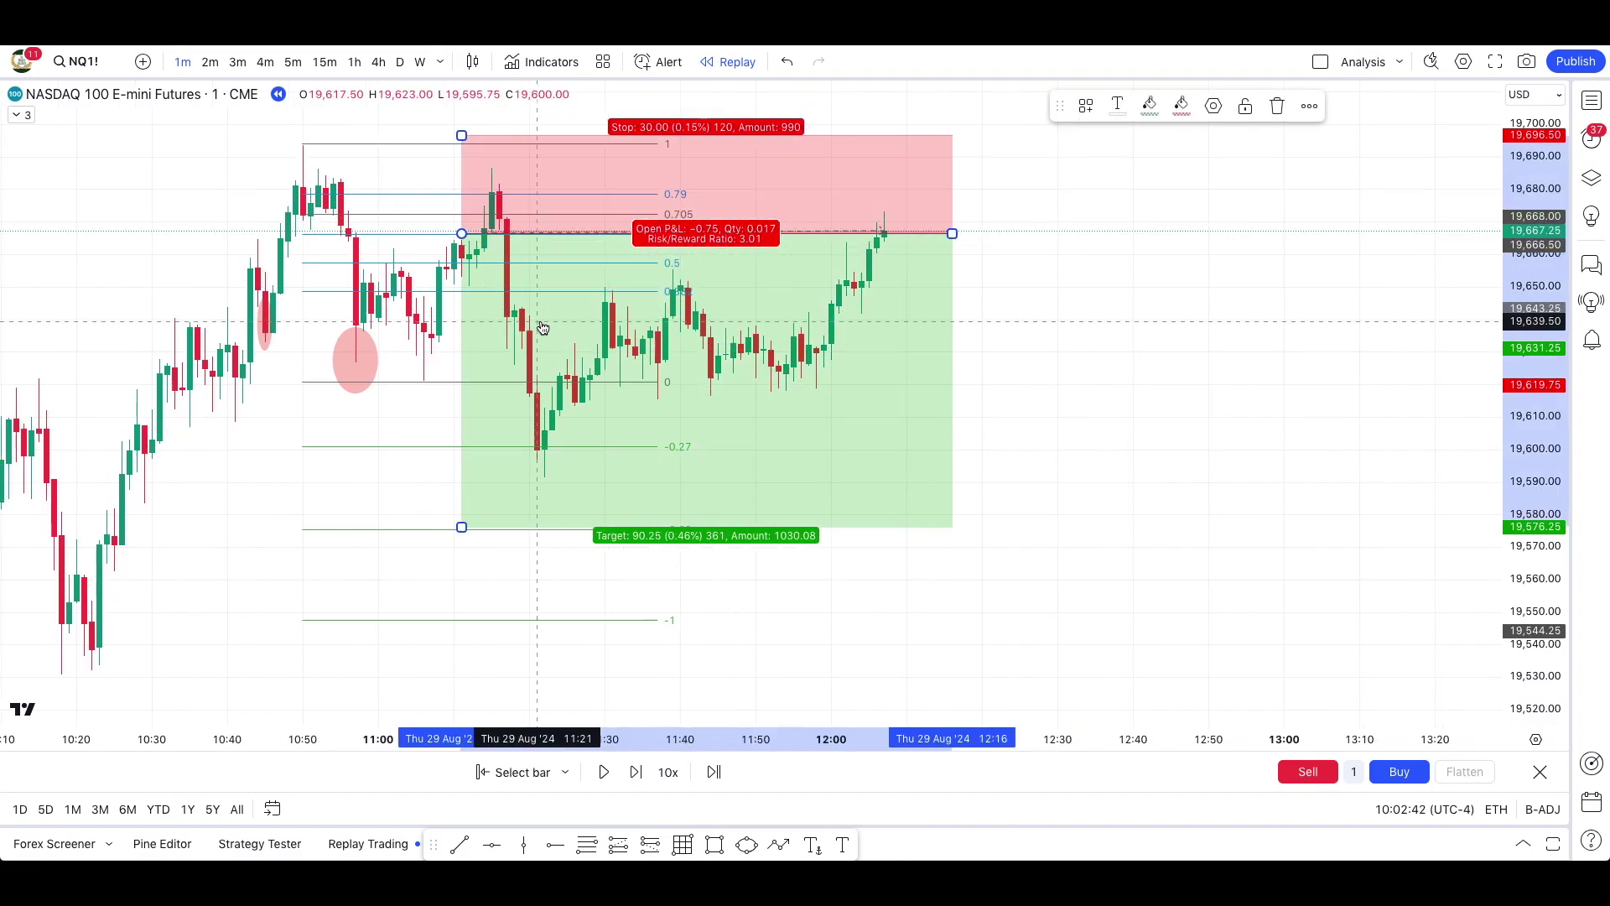
left_click(1079, 474)
scroll(1079, 474, "up", 3)
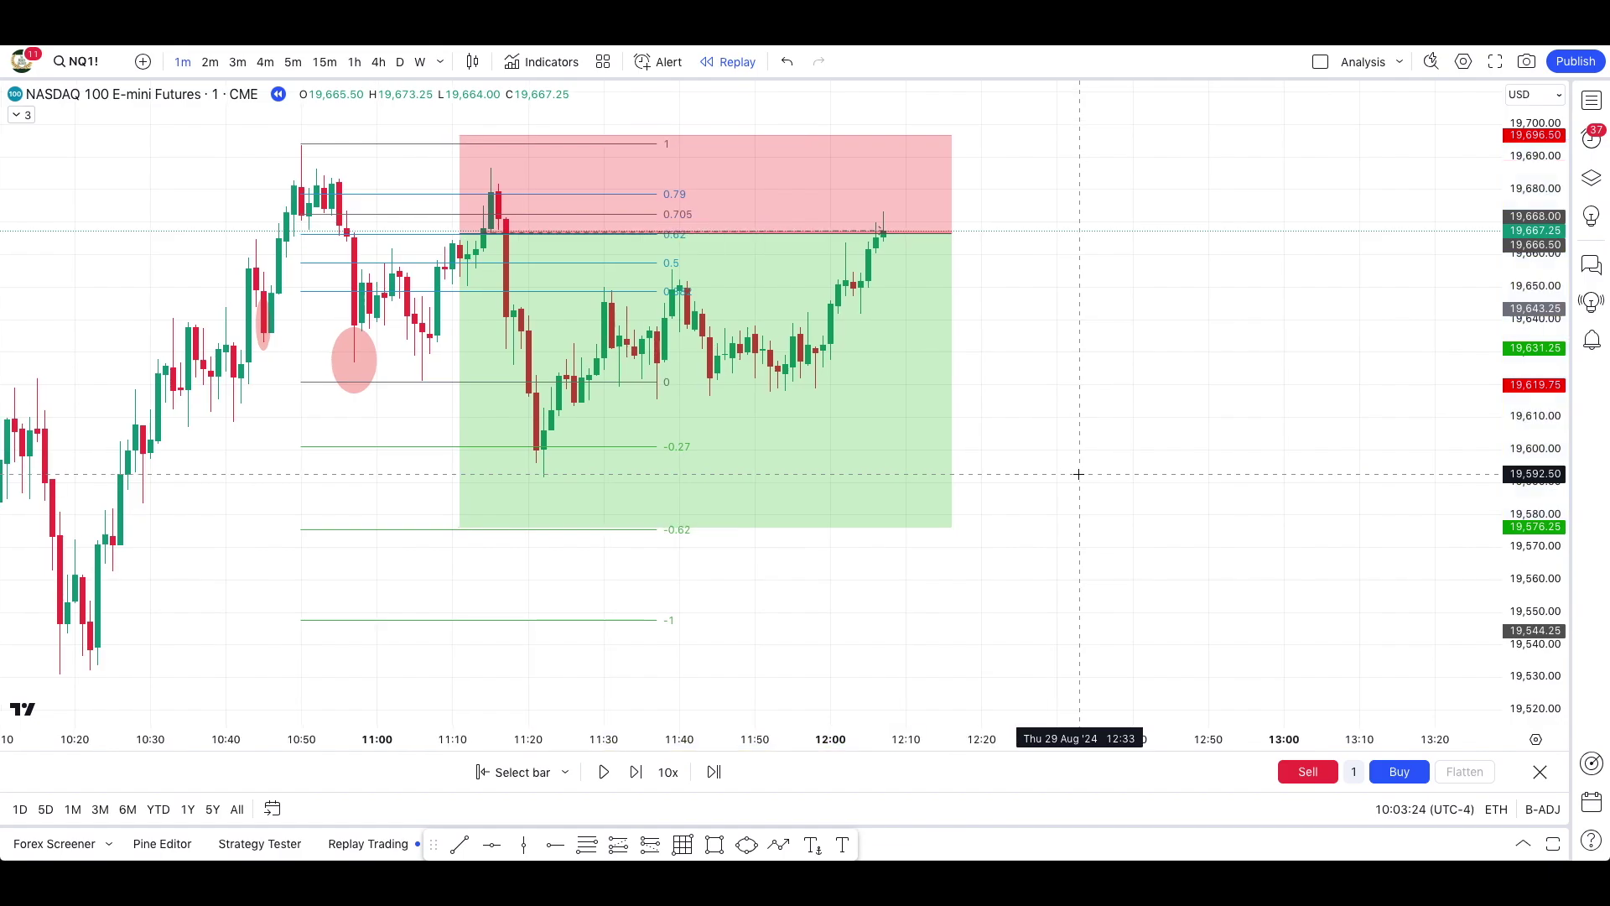
scroll(1079, 474, "up", 1)
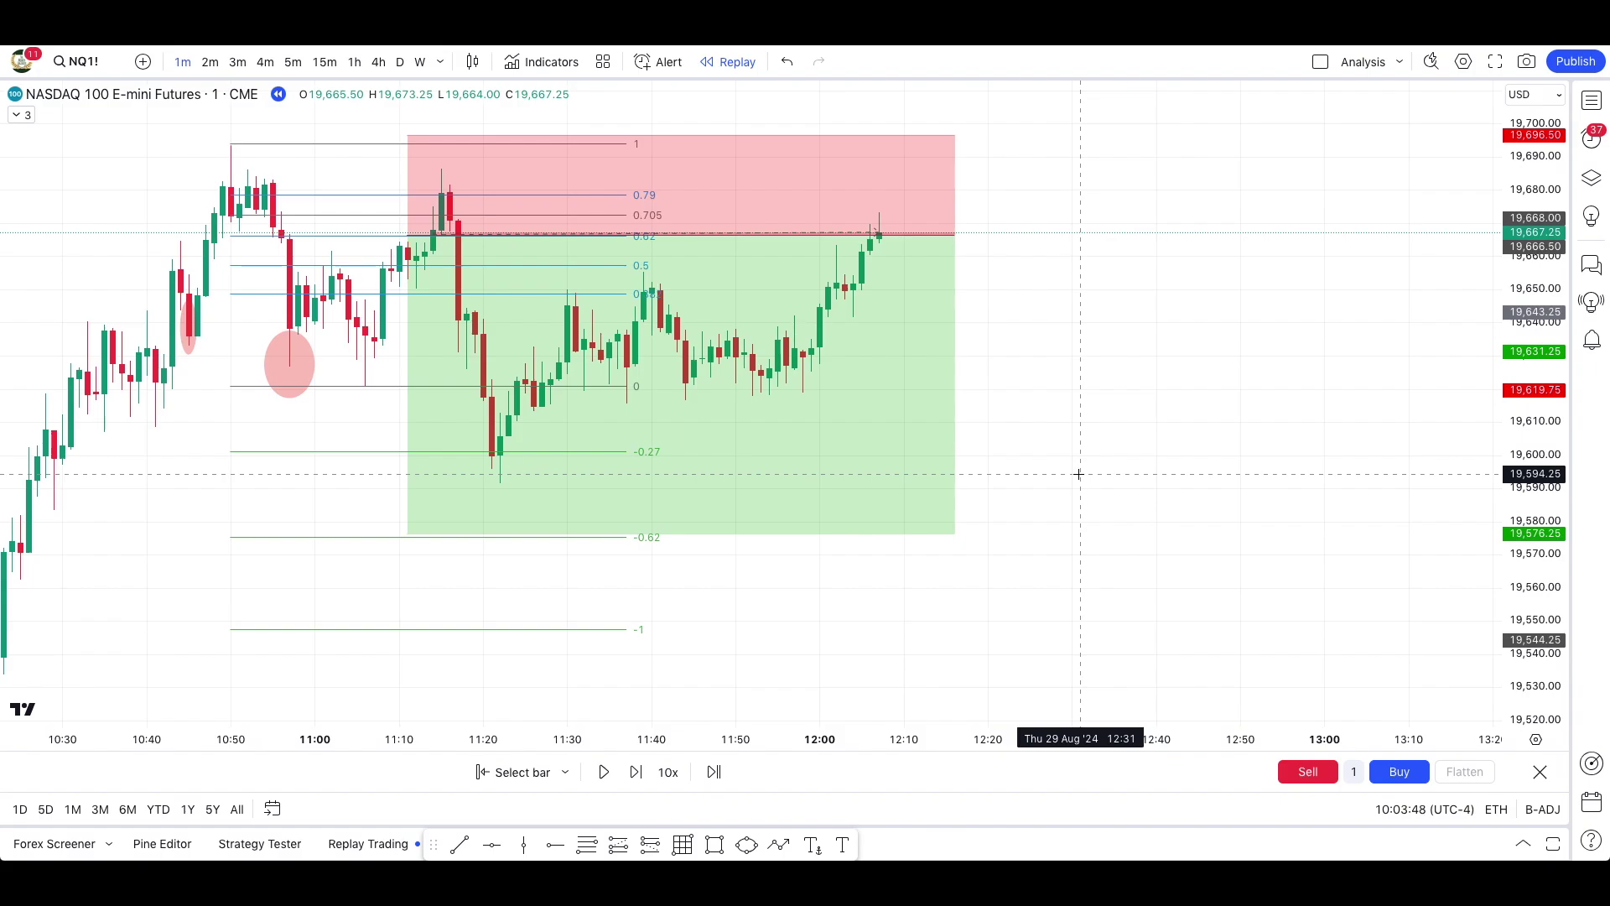
Play the bar replay forward through the afternoon sell-off and pause it at about 14:44.
left_click(644, 631)
scroll(644, 630, "down", 1)
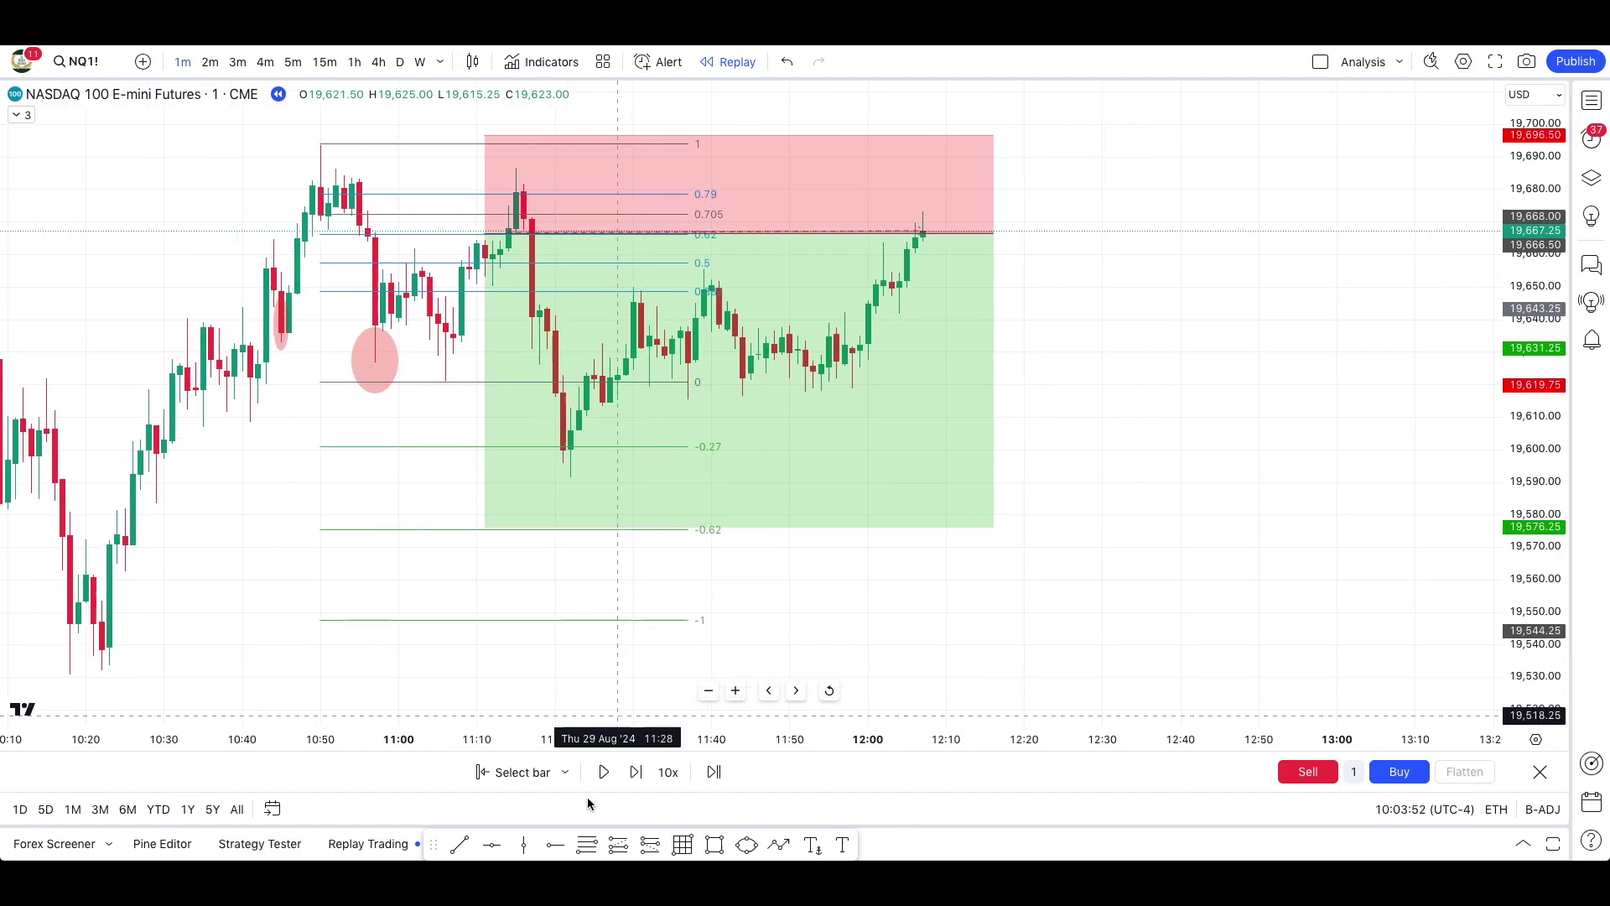
left_click(606, 772)
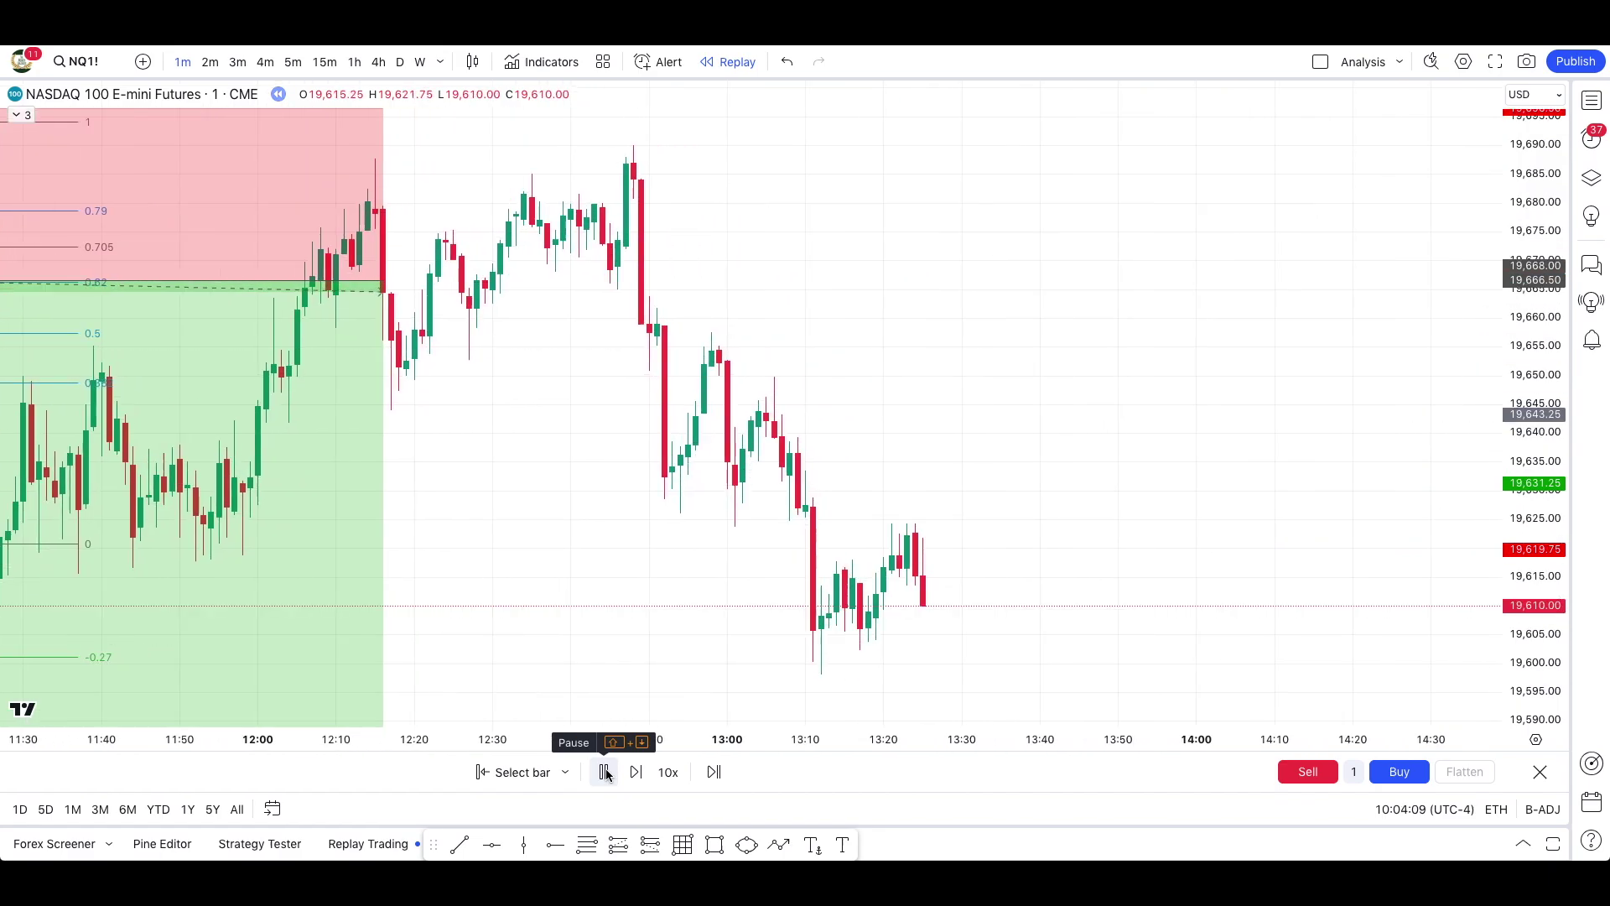
scroll(605, 633, "down", 4)
key("shift+Down")
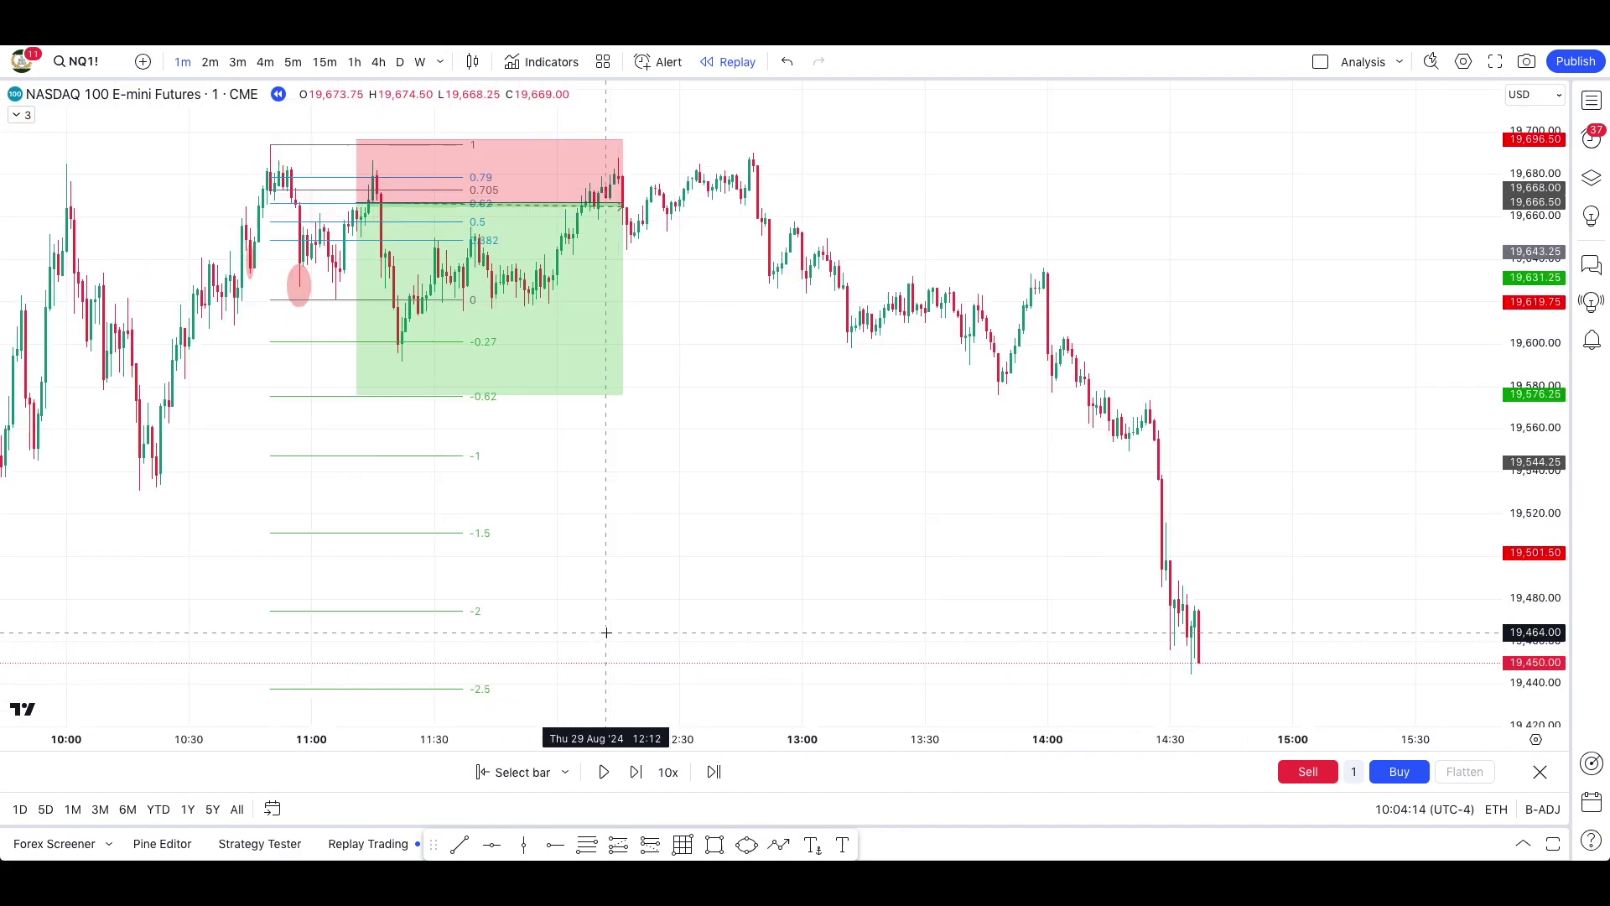
scroll(606, 633, "down", 3)
scroll(787, 530, "up", 3)
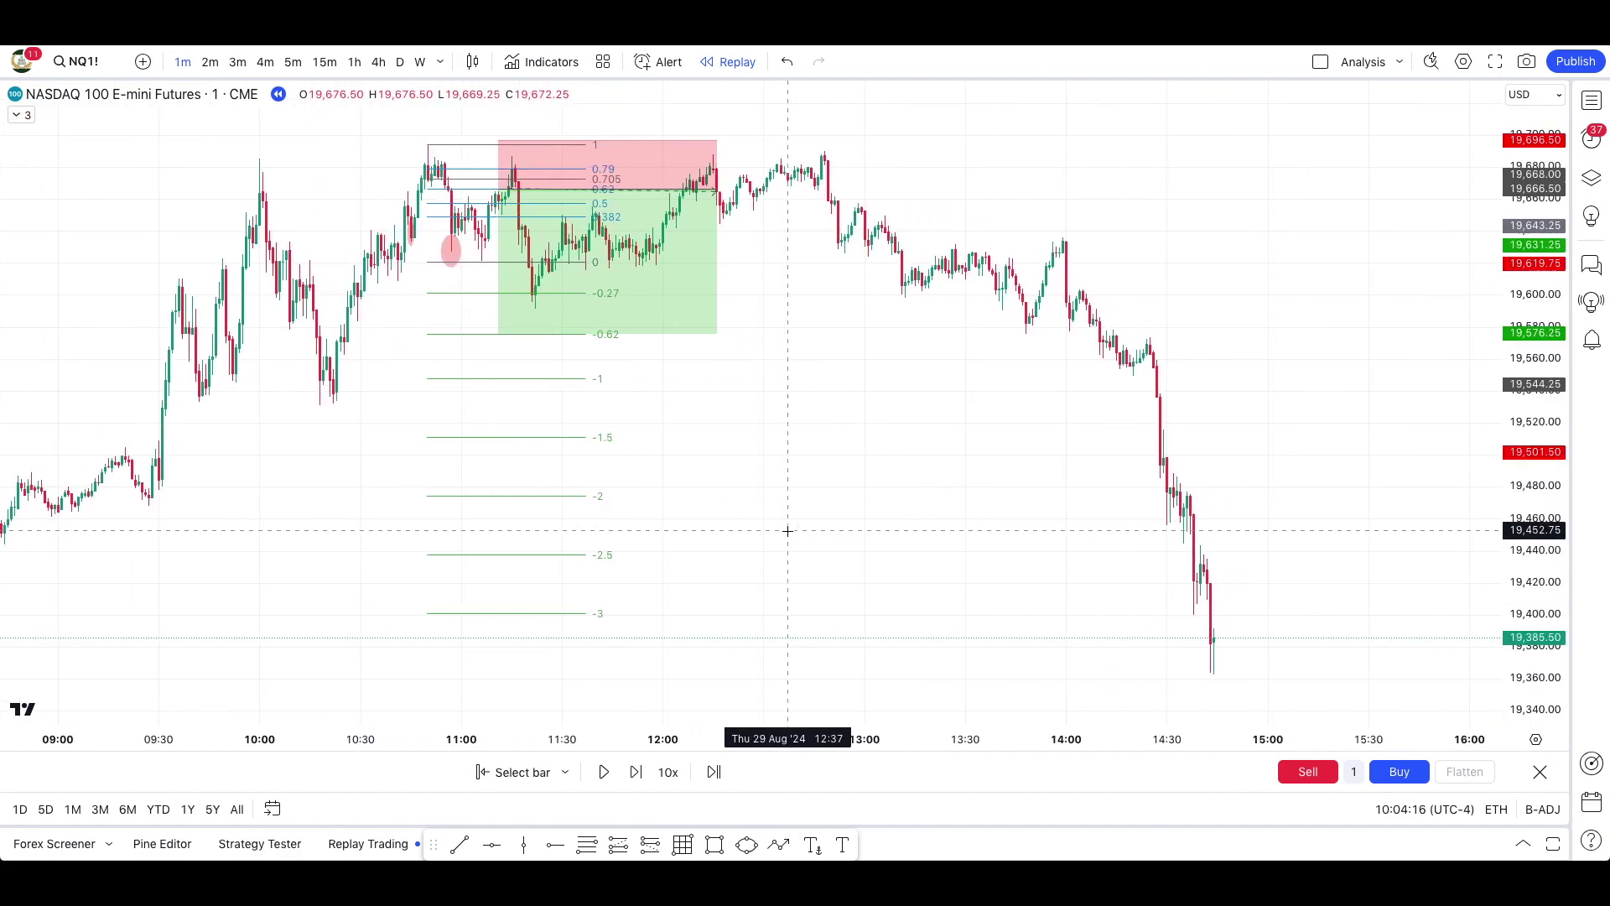
scroll(787, 530, "up", 4)
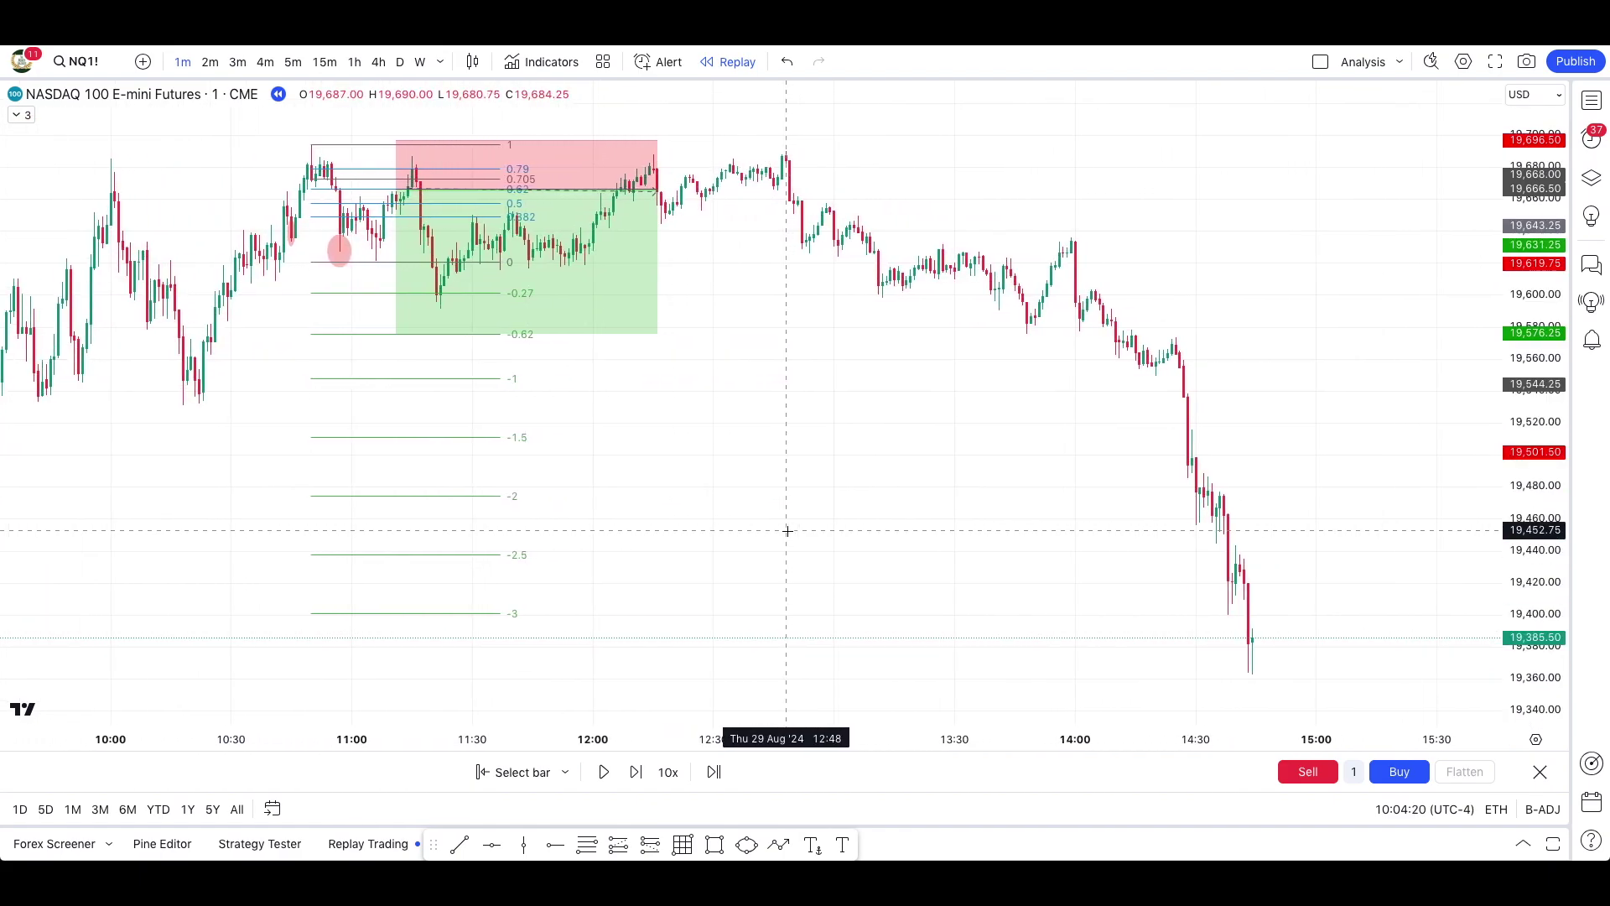
Extend the short position's time range to 14:30.
left_click_drag(629, 191, 1244, 190)
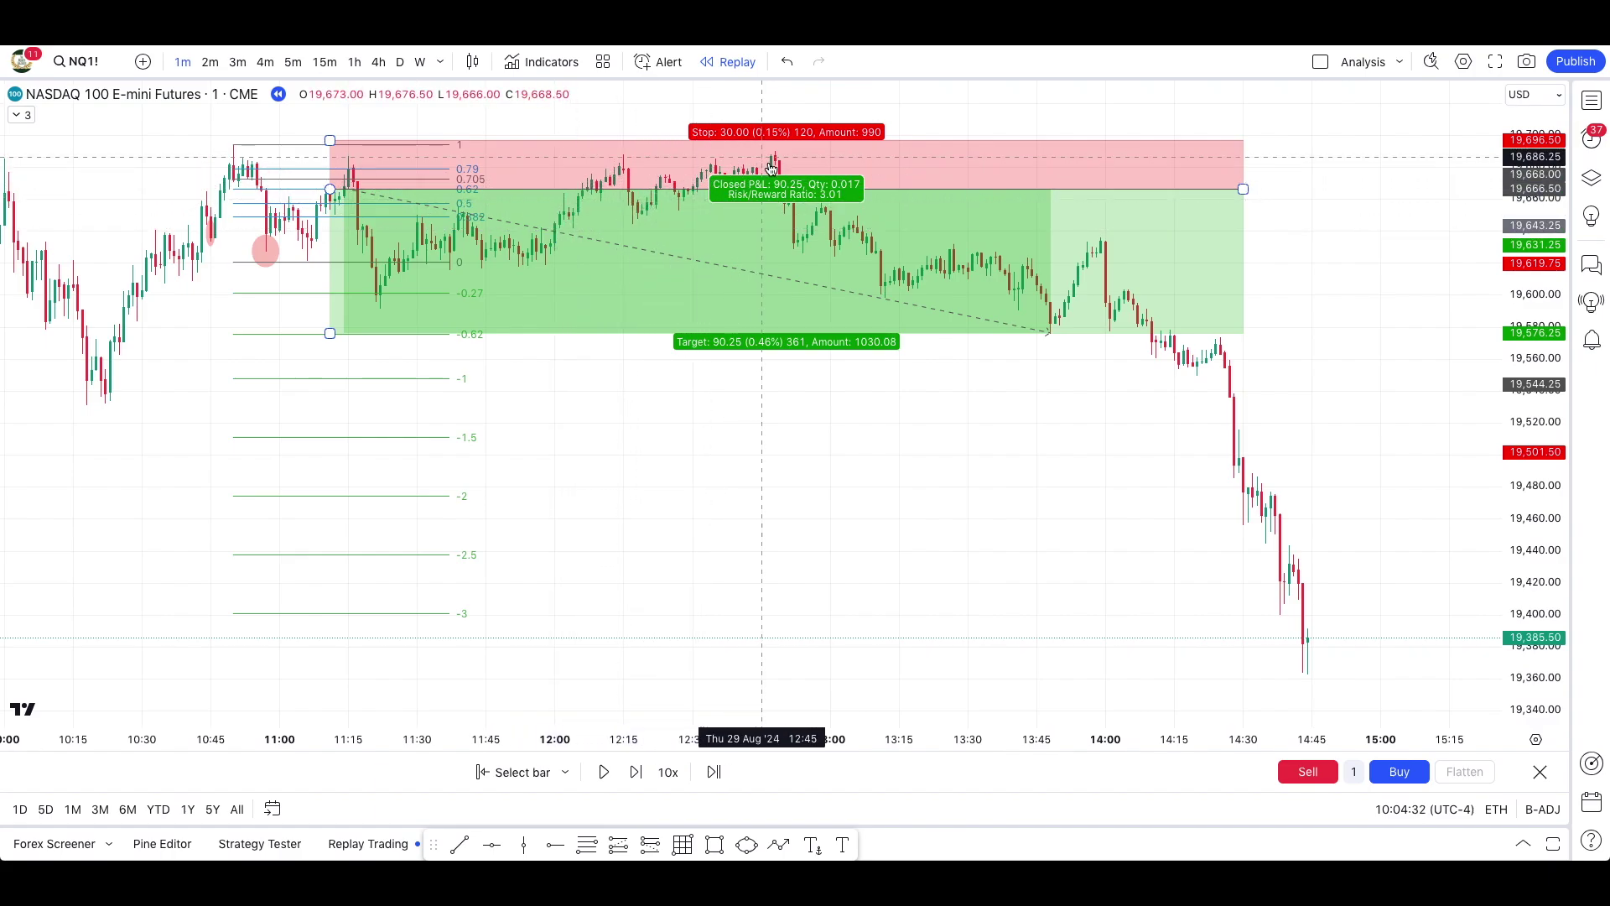
scroll(780, 188, "up", 1)
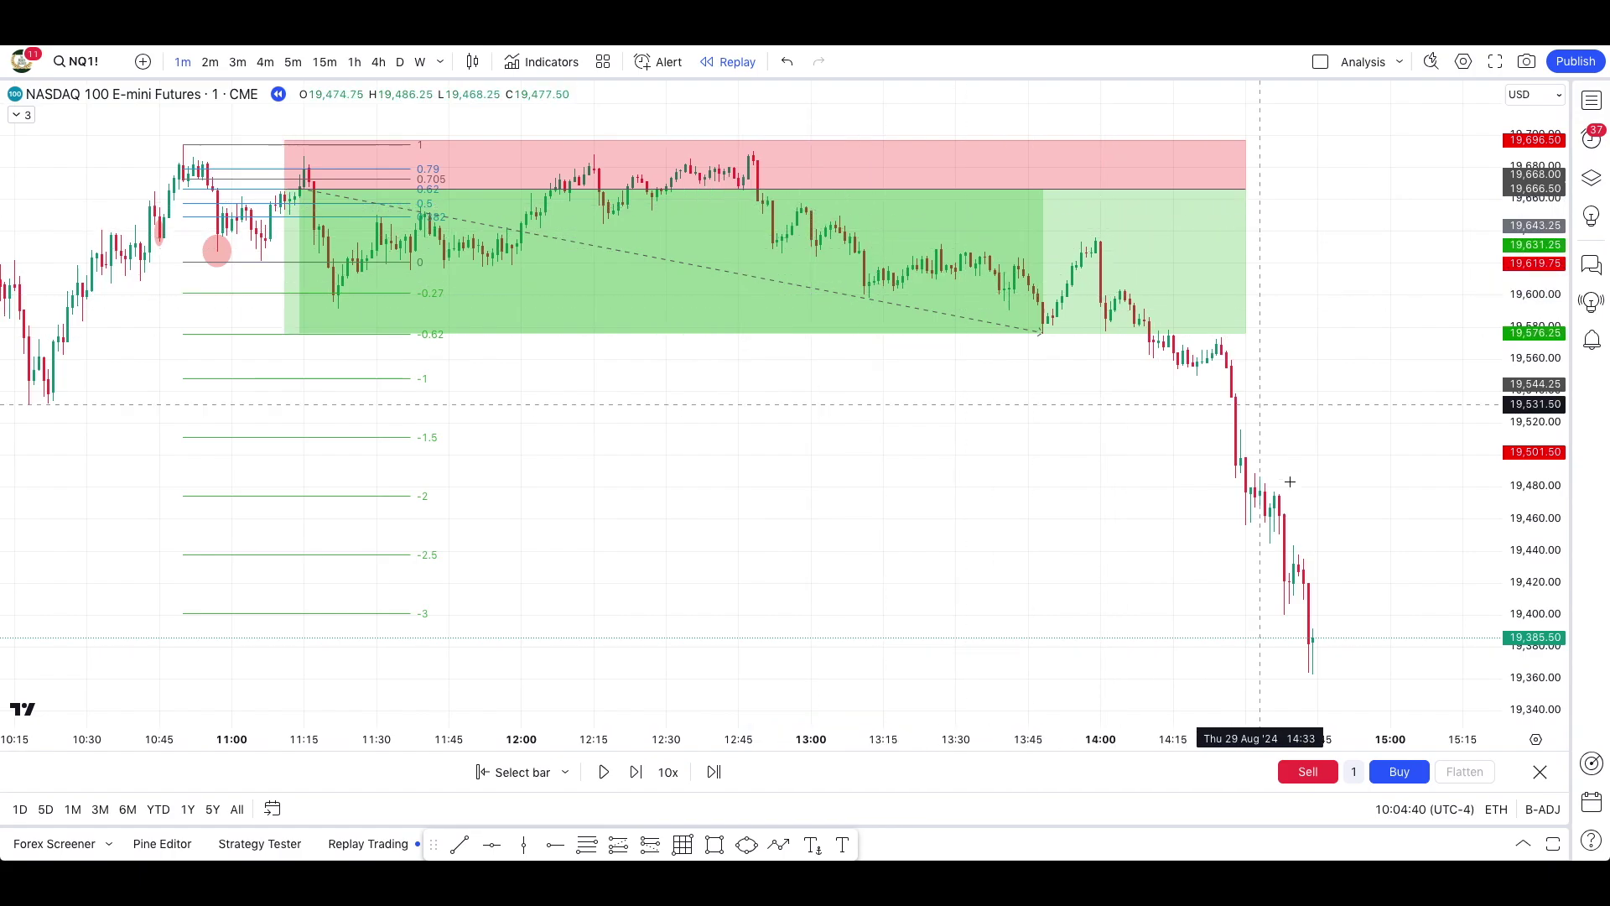
left_click_drag(1319, 588, 1323, 589)
scroll(1323, 589, "down", 1)
Try the short position's target at 19,362.25 and at 19,533.50, returning it to 19,575.00 near the -0.62 level.
left_click_drag(345, 333, 345, 675)
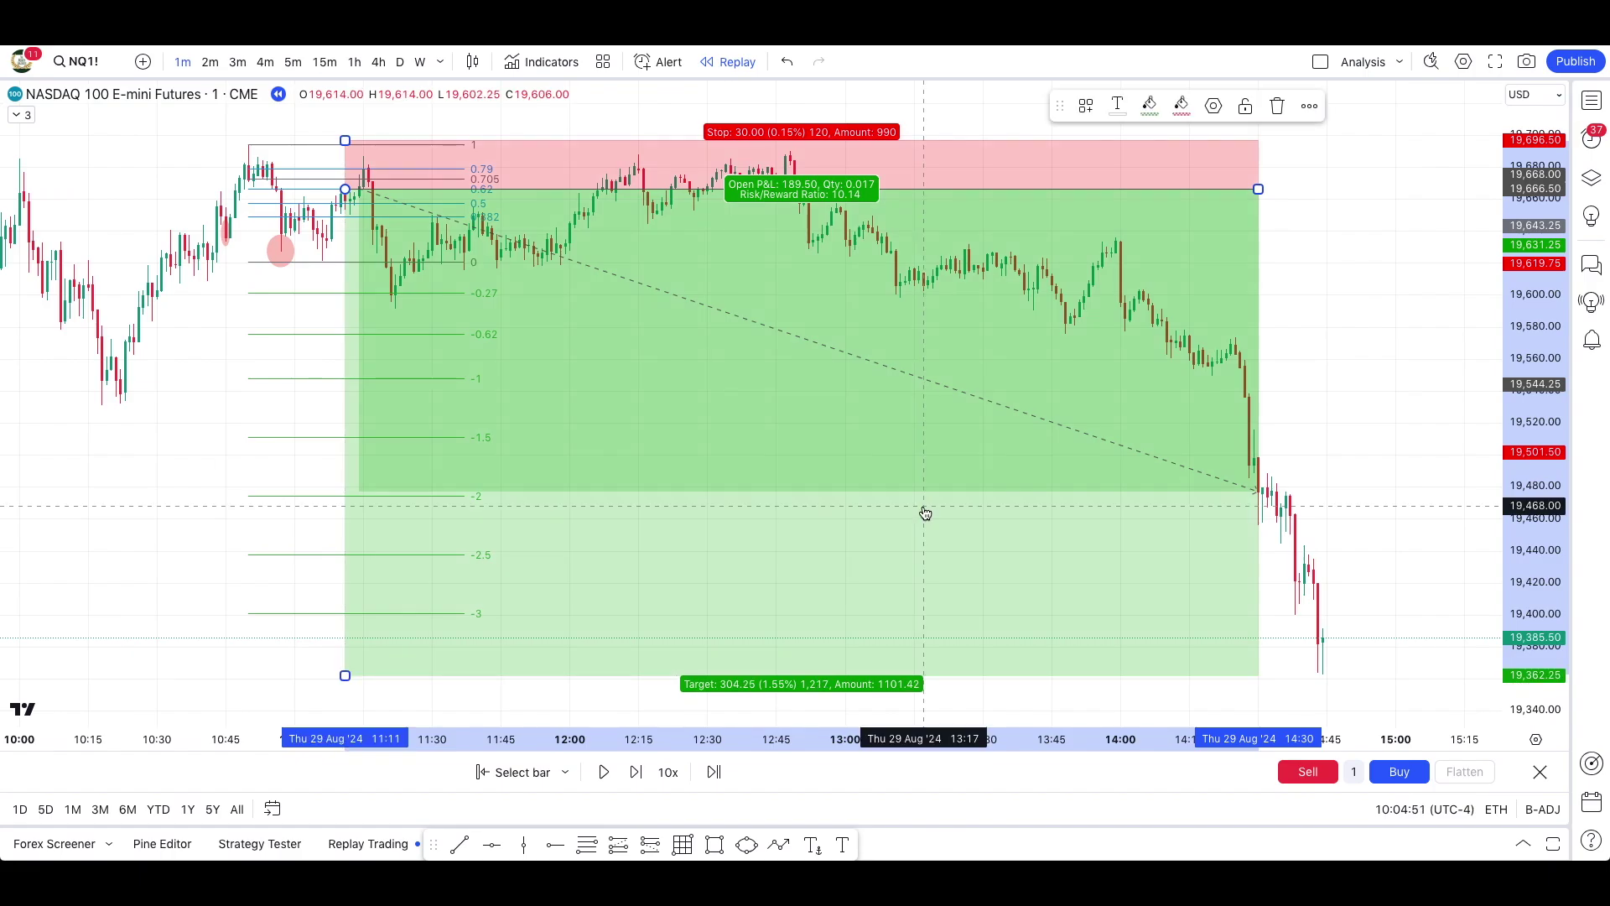
key("ctrl+z")
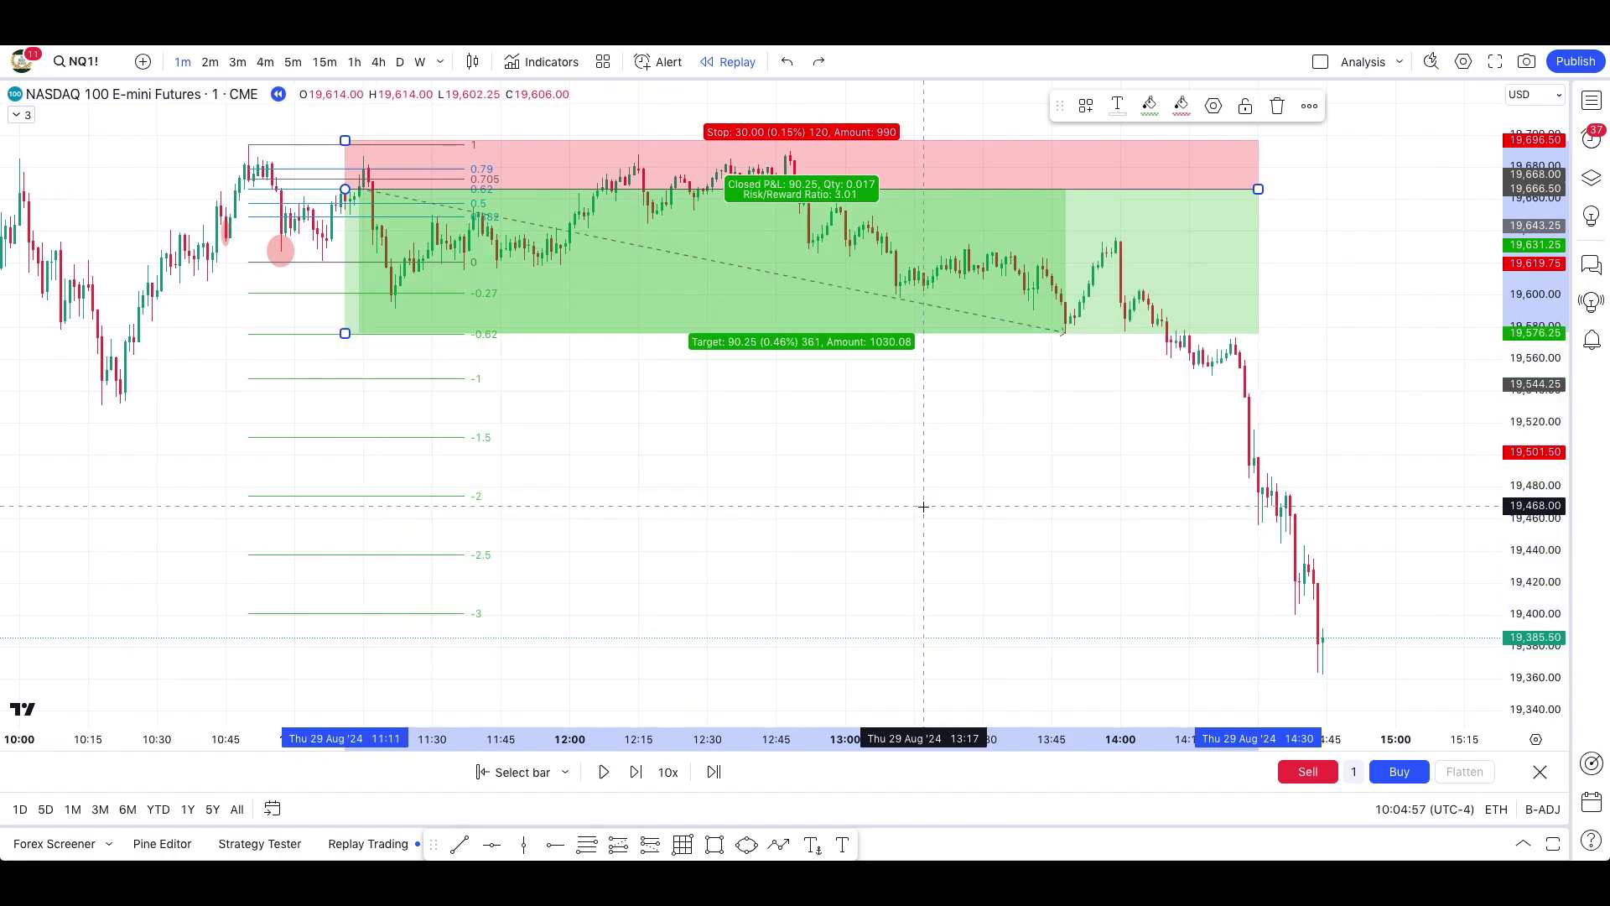
scroll(923, 506, "down", 2)
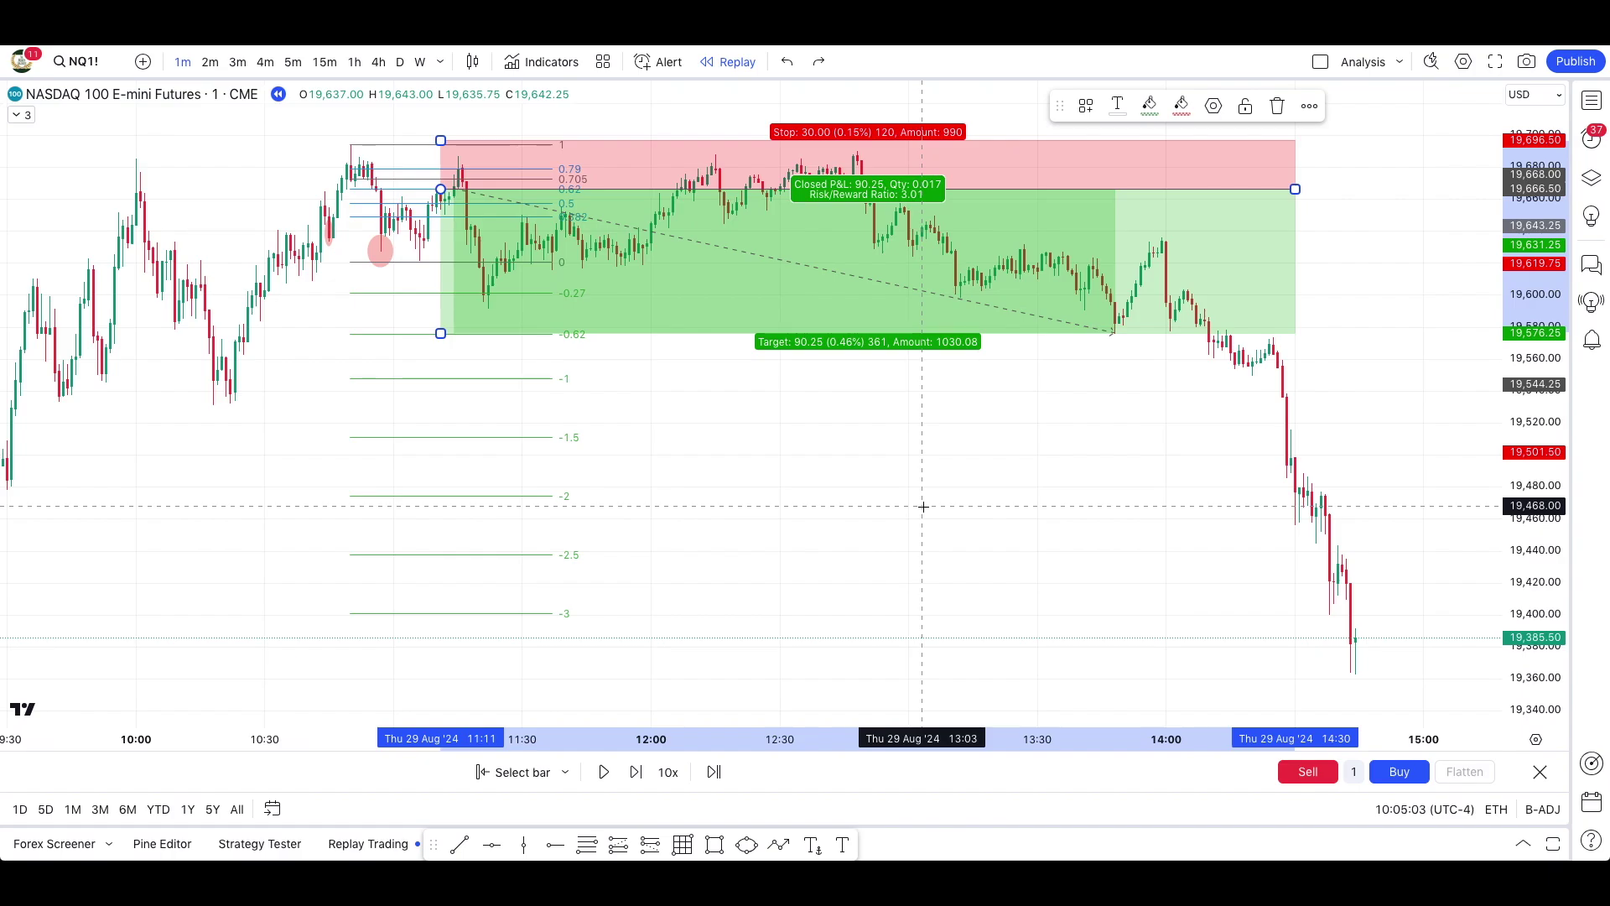
left_click_drag(441, 333, 440, 401)
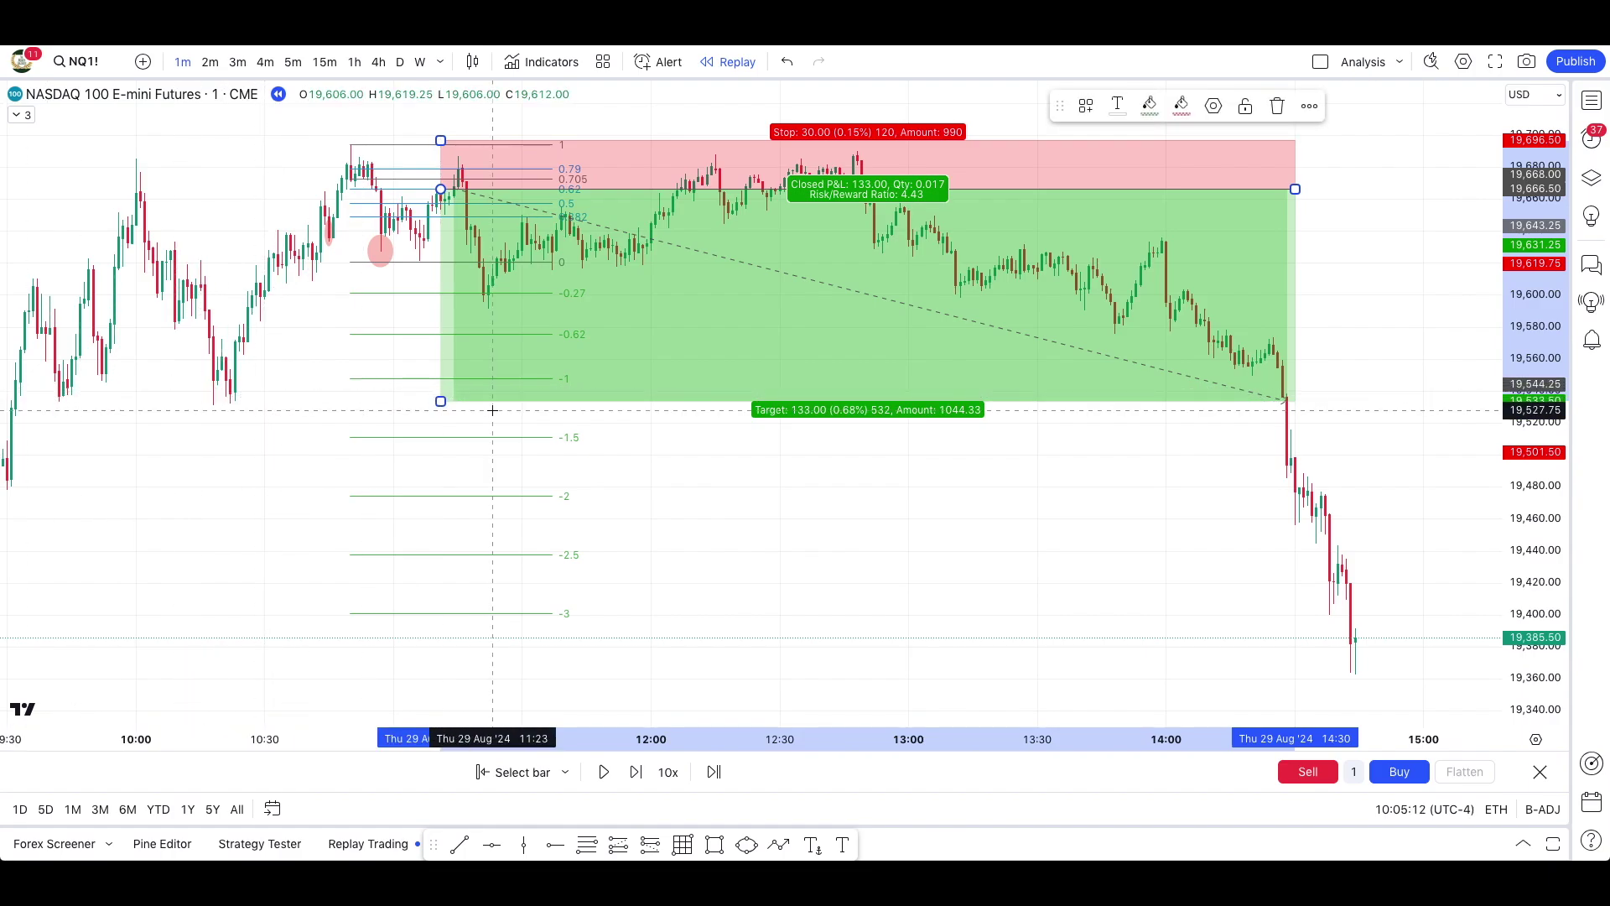
left_click_drag(441, 401, 442, 335)
left_click(492, 456)
scroll(490, 457, "left", 3)
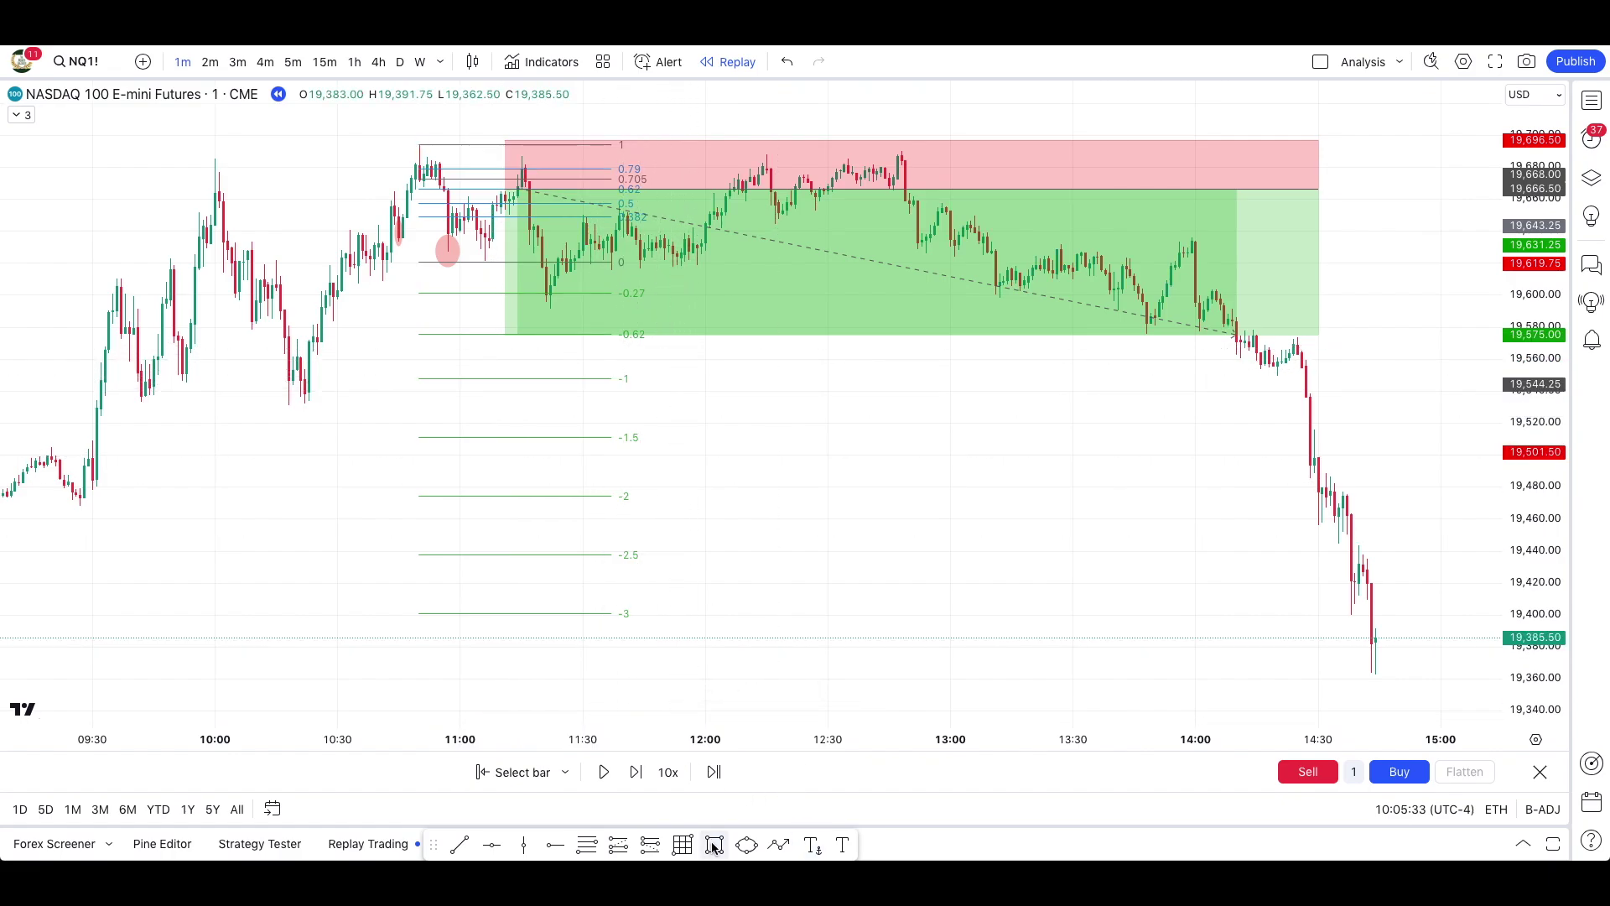
Start an empty text note below the short position, and move the position's target up to the 11:22 low at 19,592.25.
left_click(849, 847)
left_click(721, 409)
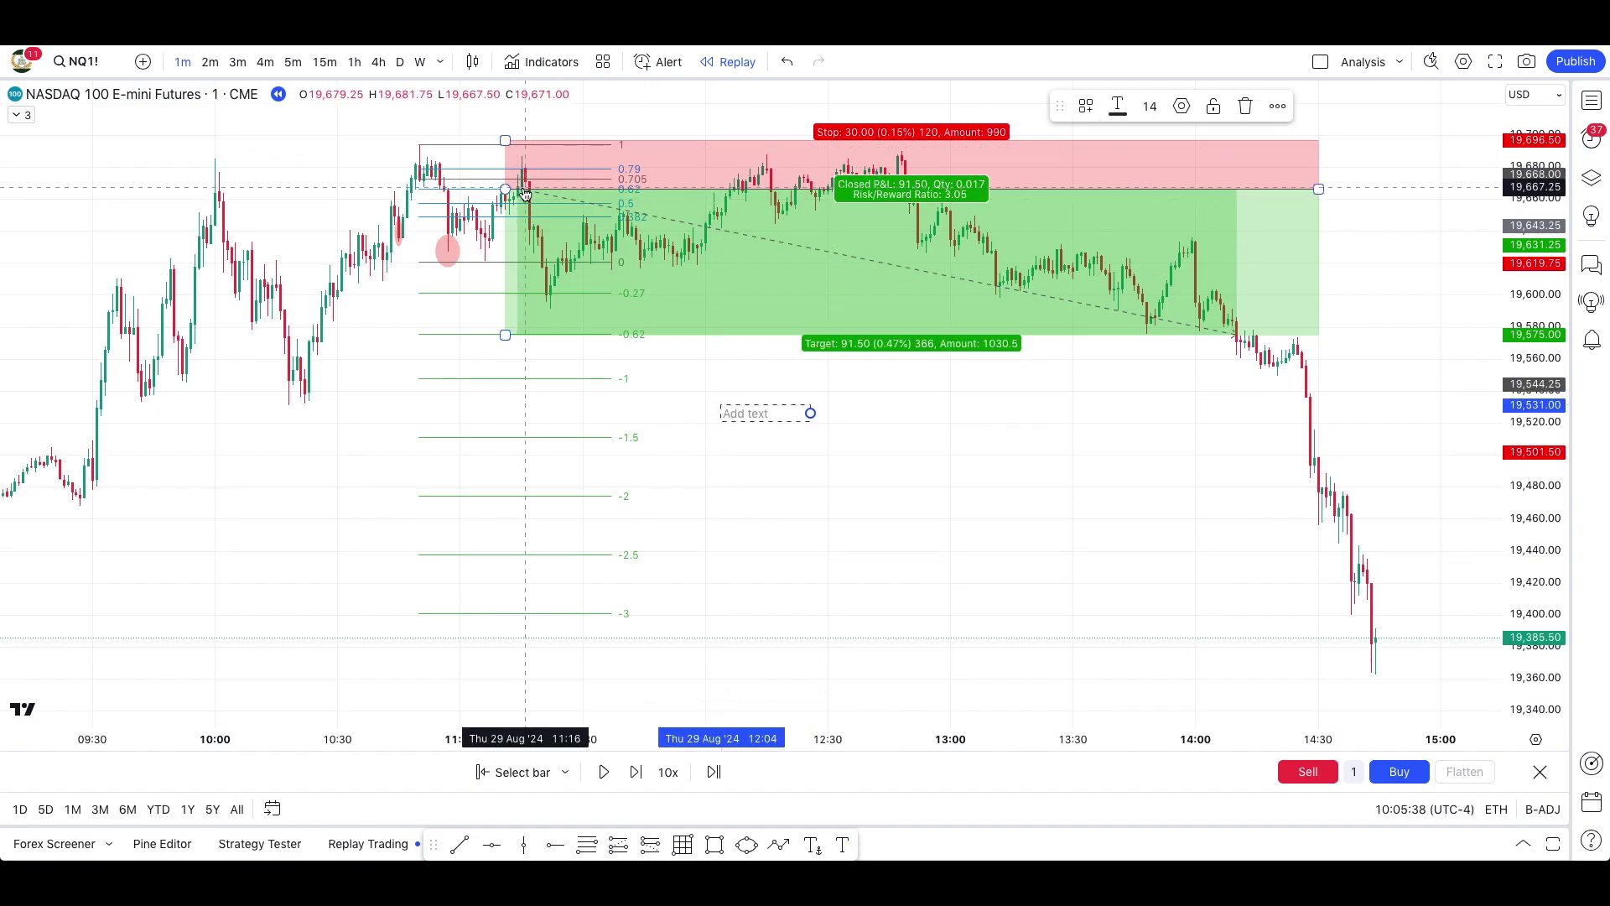
left_click_drag(505, 334, 505, 308)
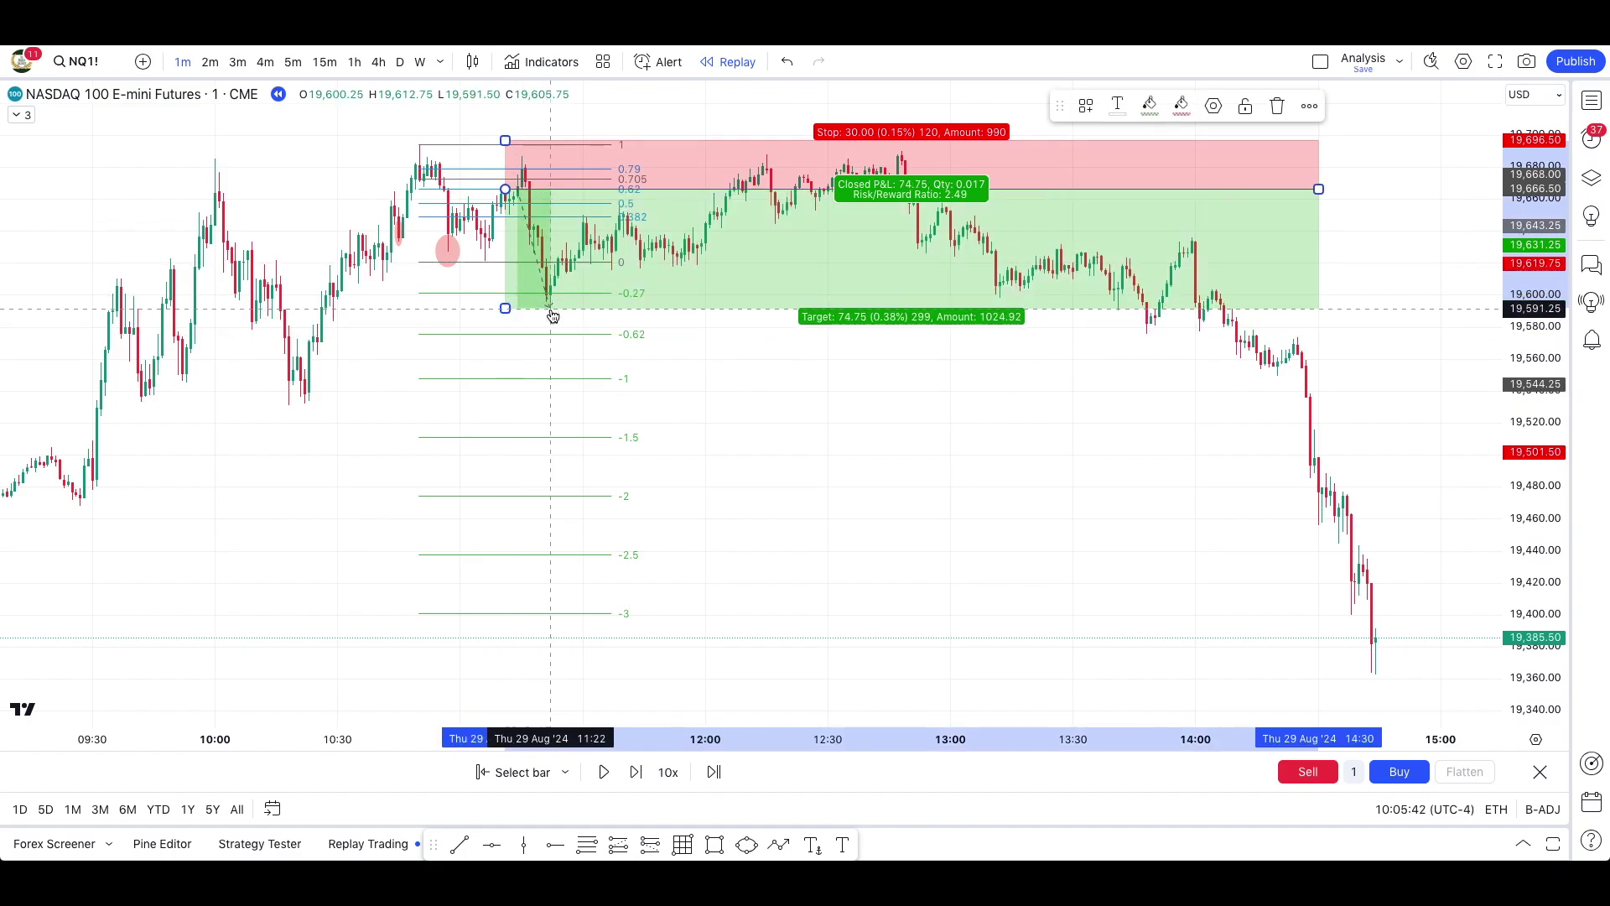
left_click_drag(506, 309, 506, 308)
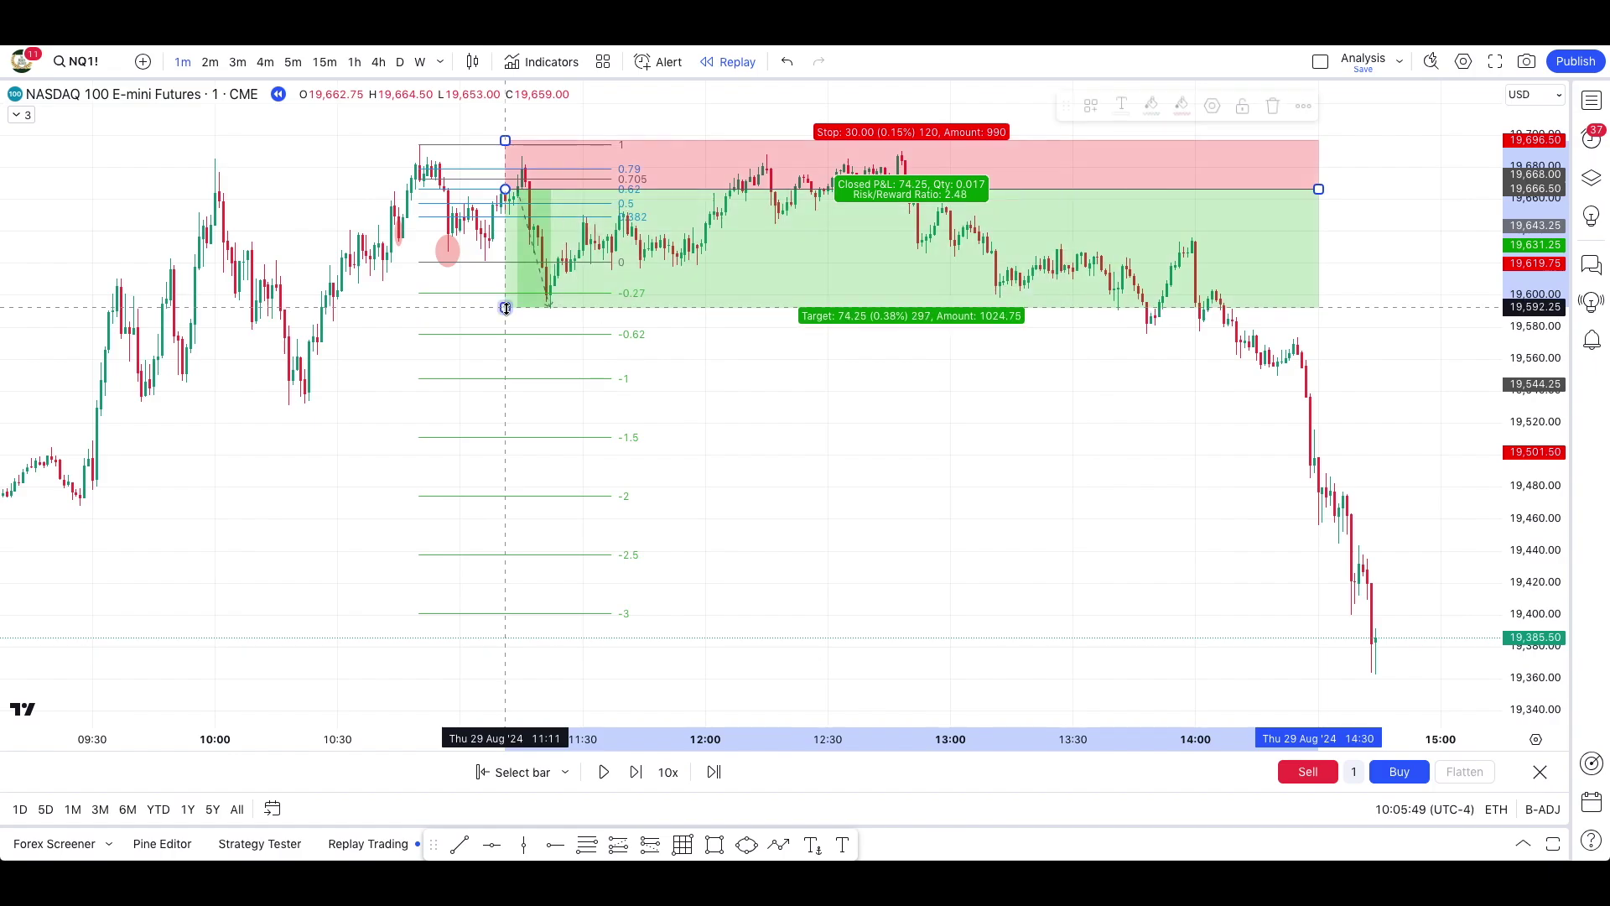
Place a text note reading "0, 2.5," below the short position, and try its stop at 19,683.50, undoing that stop change.
left_click(842, 845)
left_click(727, 375)
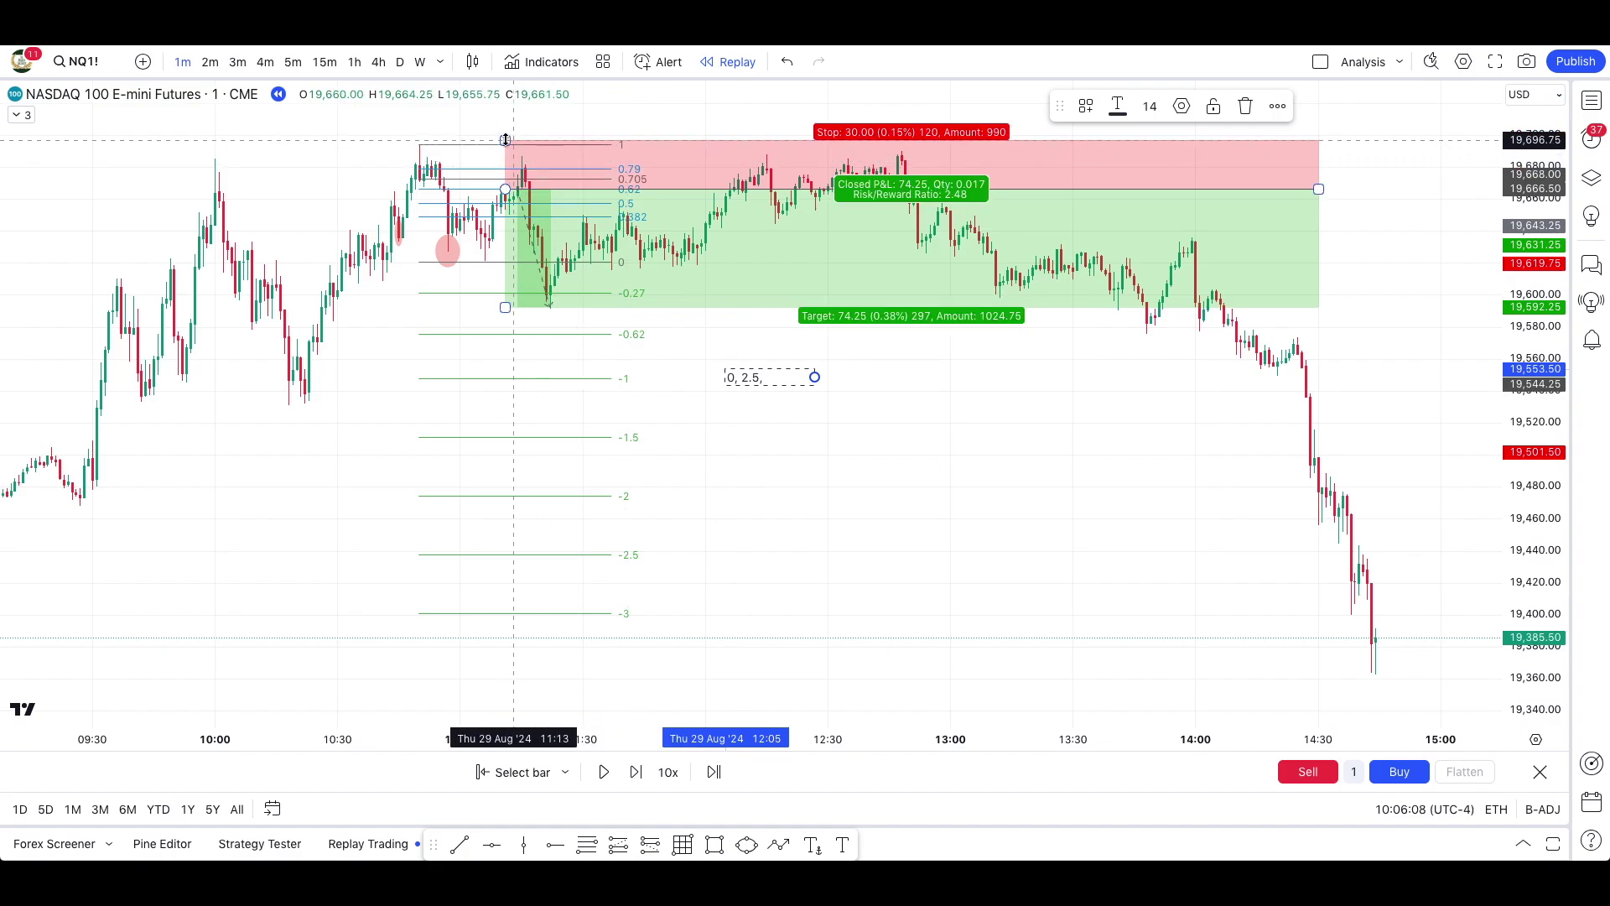
left_click_drag(505, 140, 505, 163)
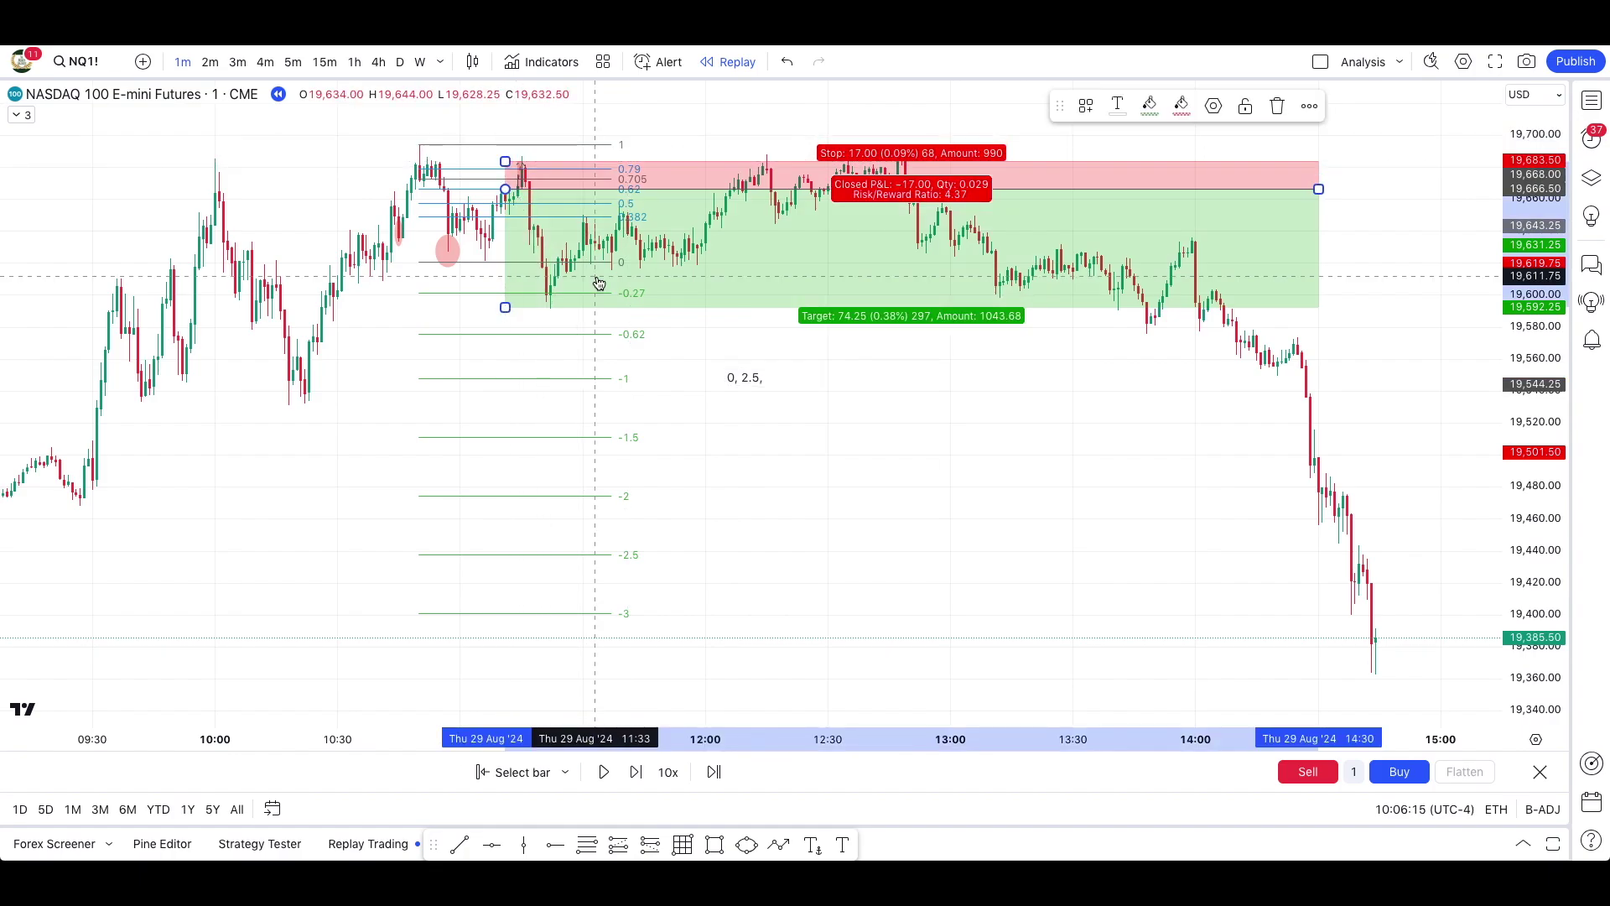
key("ctrl+z")
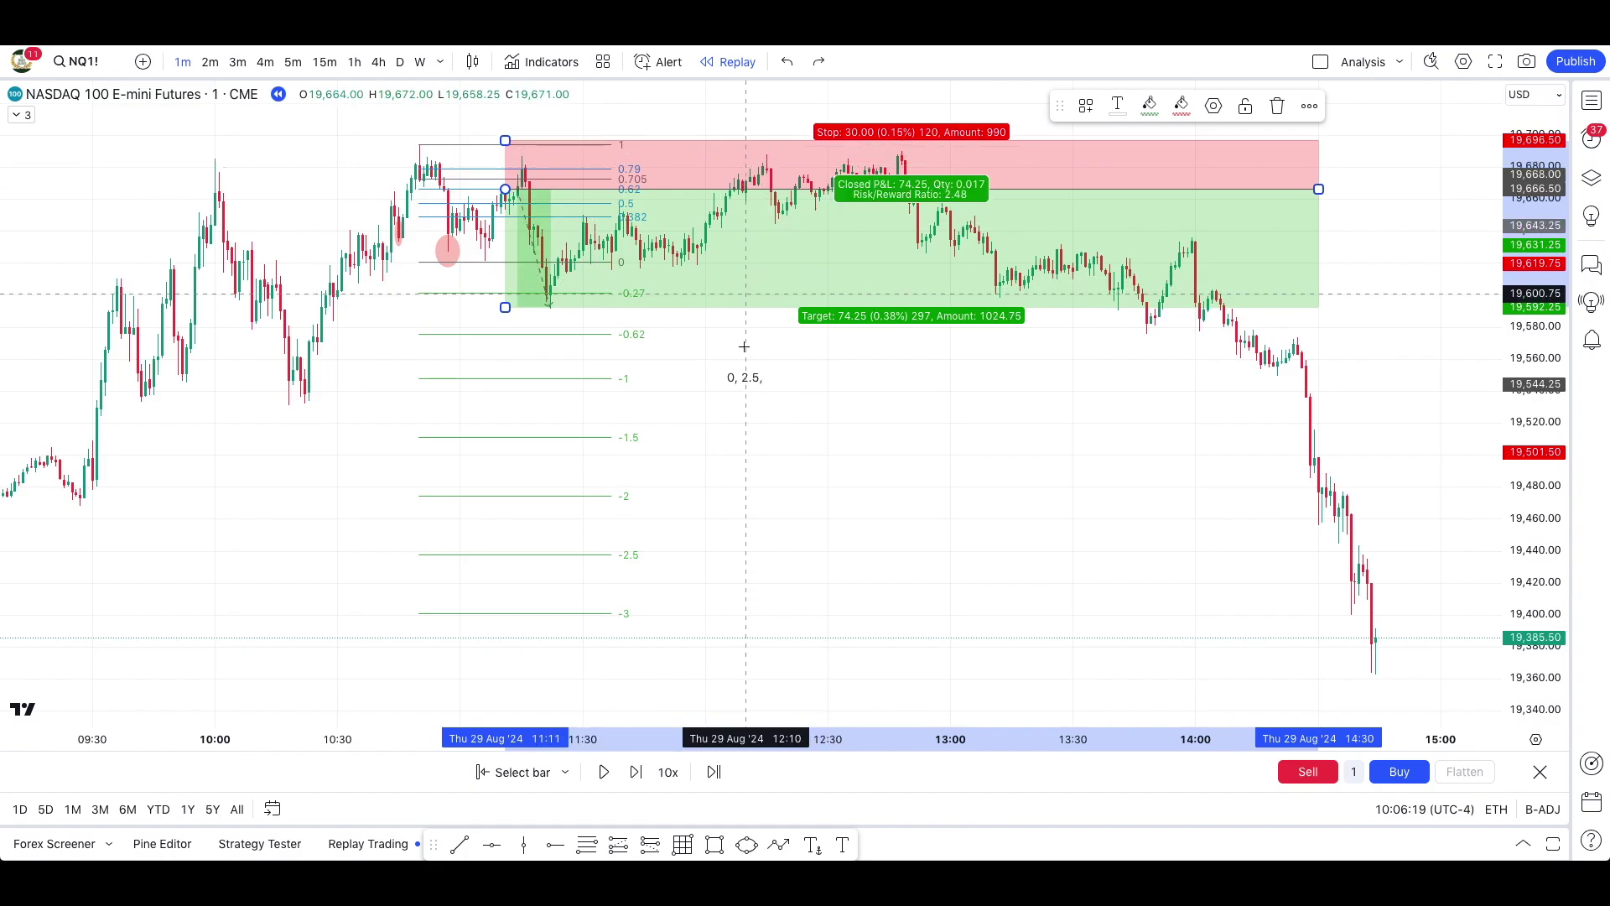
Complete the text note below the short position so it reads "0, 2.5, -0.6".
left_click(749, 378)
double_click(760, 377)
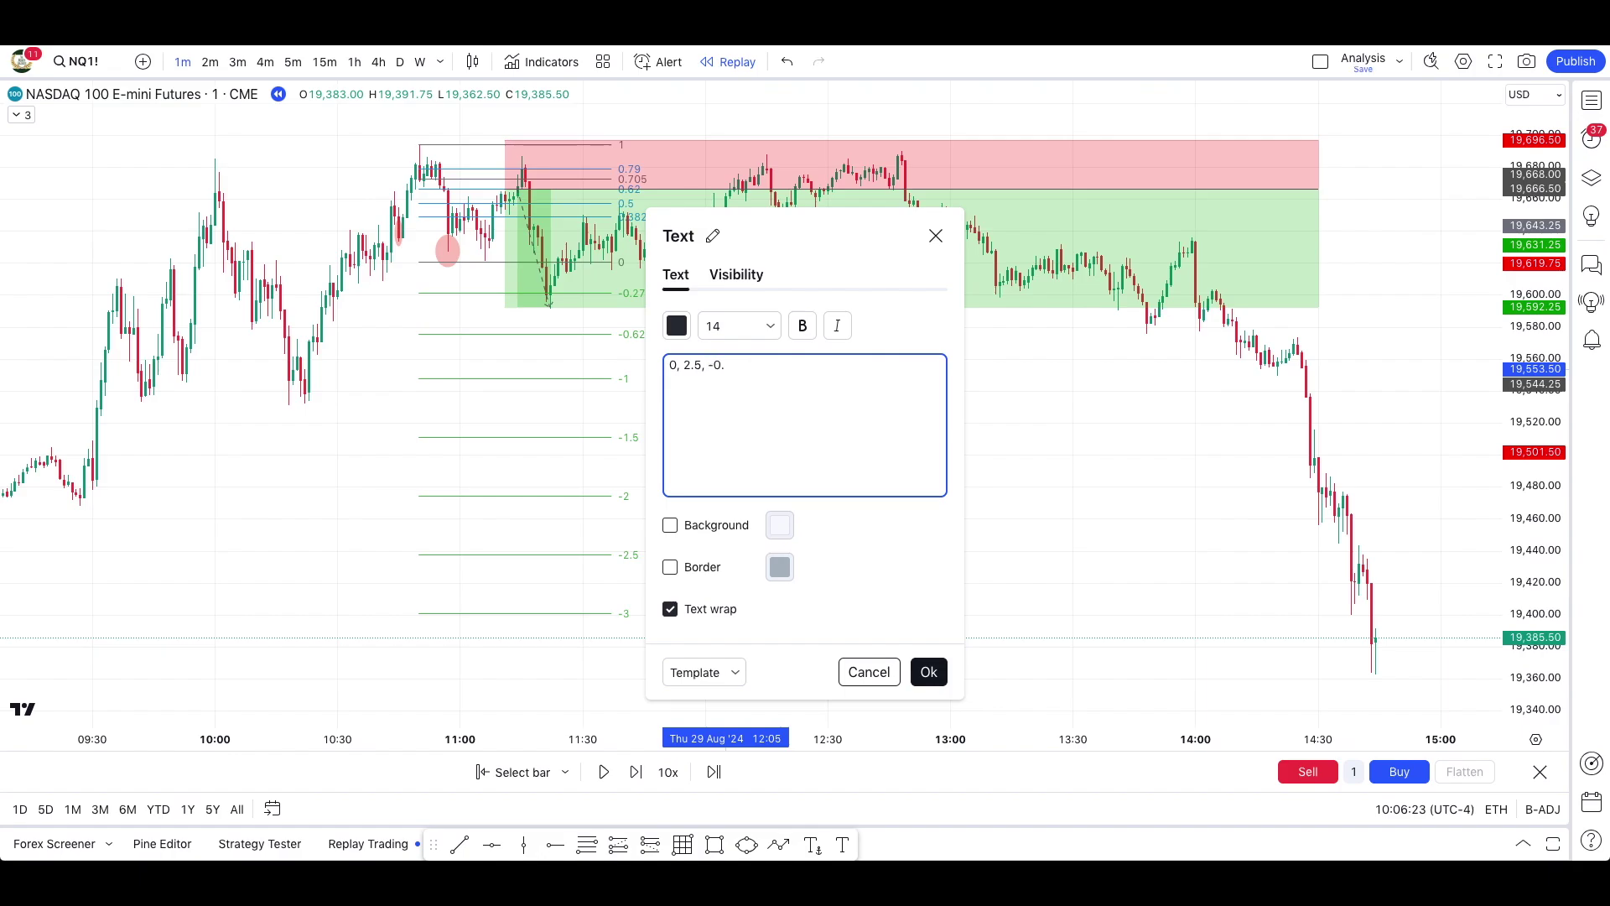
left_click(929, 672)
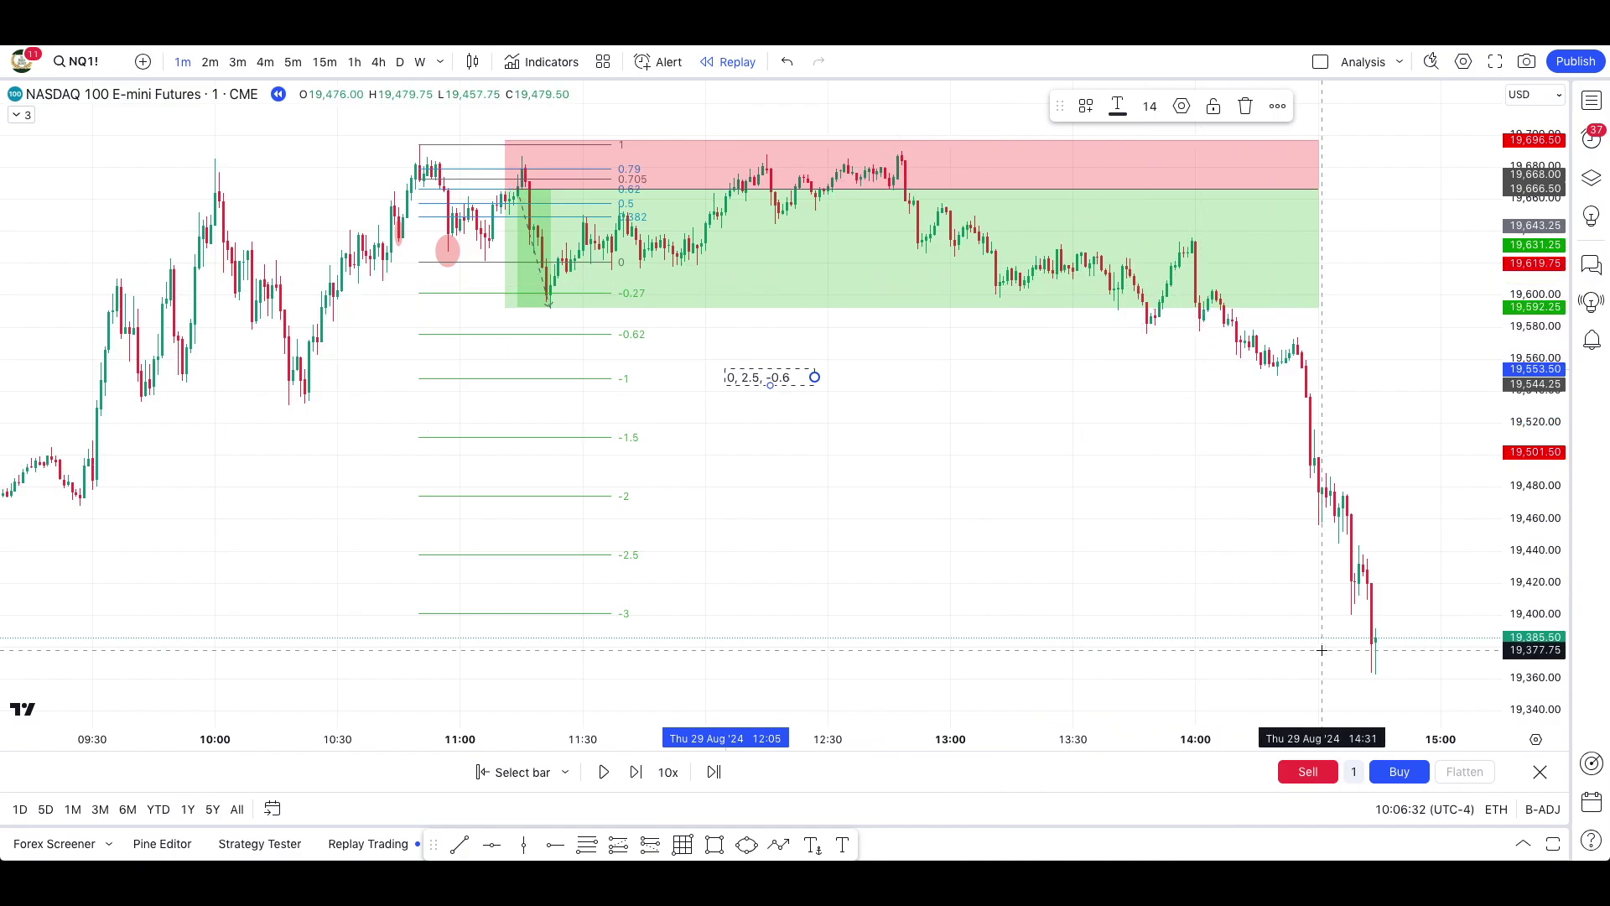
Move the short position's target down to 19,373.75, and try a path from about 19,374 at 14:47 up to 19,700.25.
left_click_drag(512, 312, 509, 658)
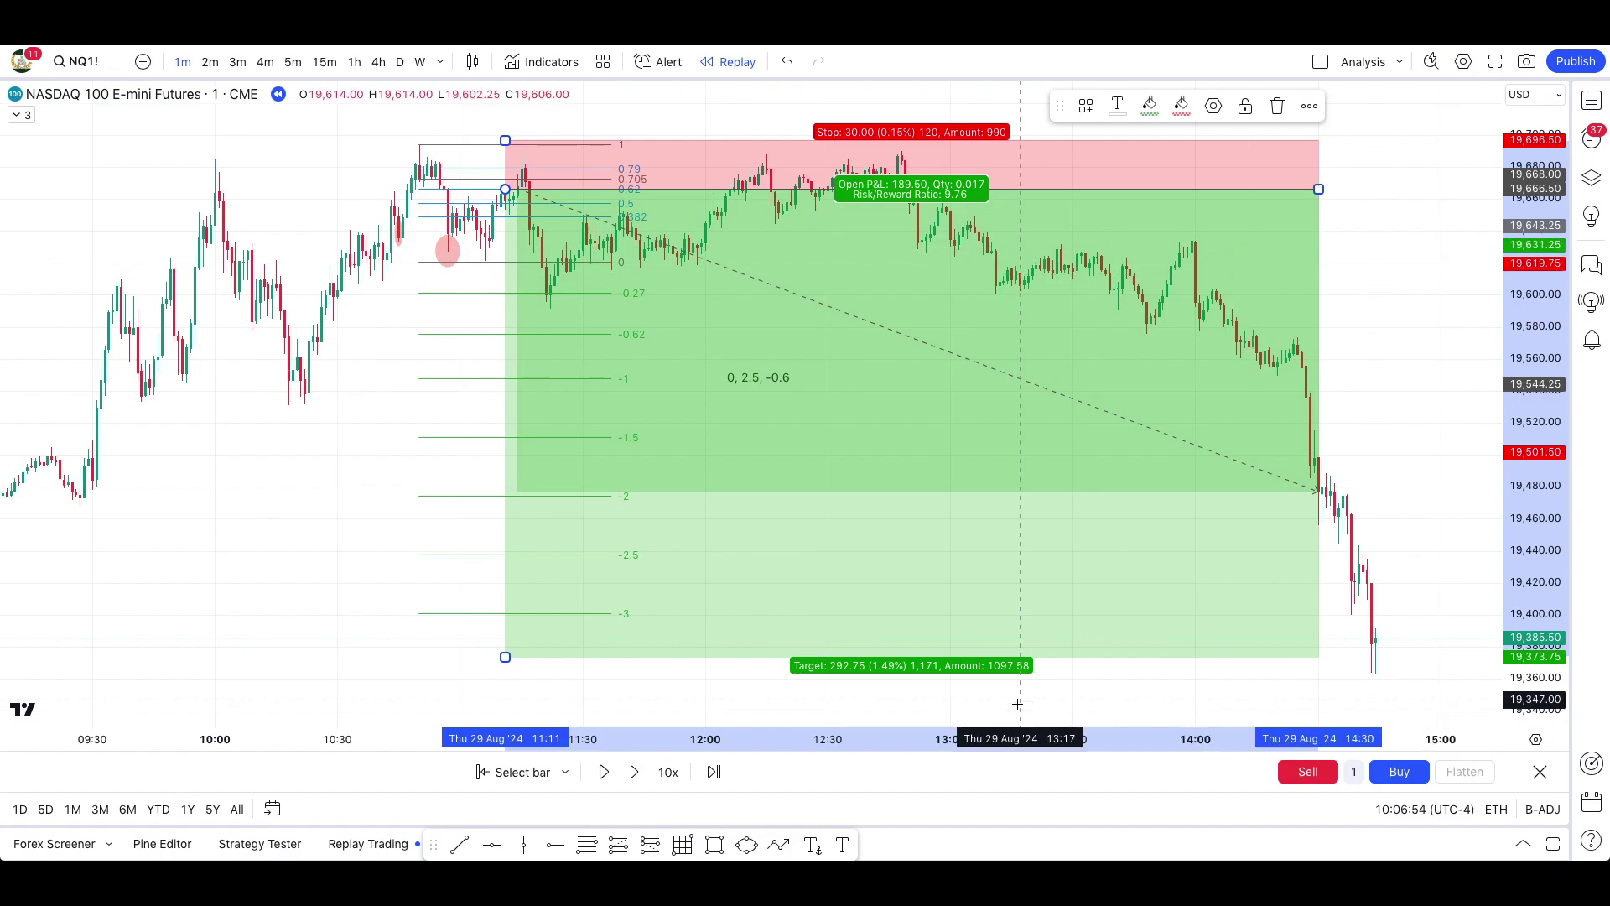
left_click(780, 845)
left_click(1388, 656)
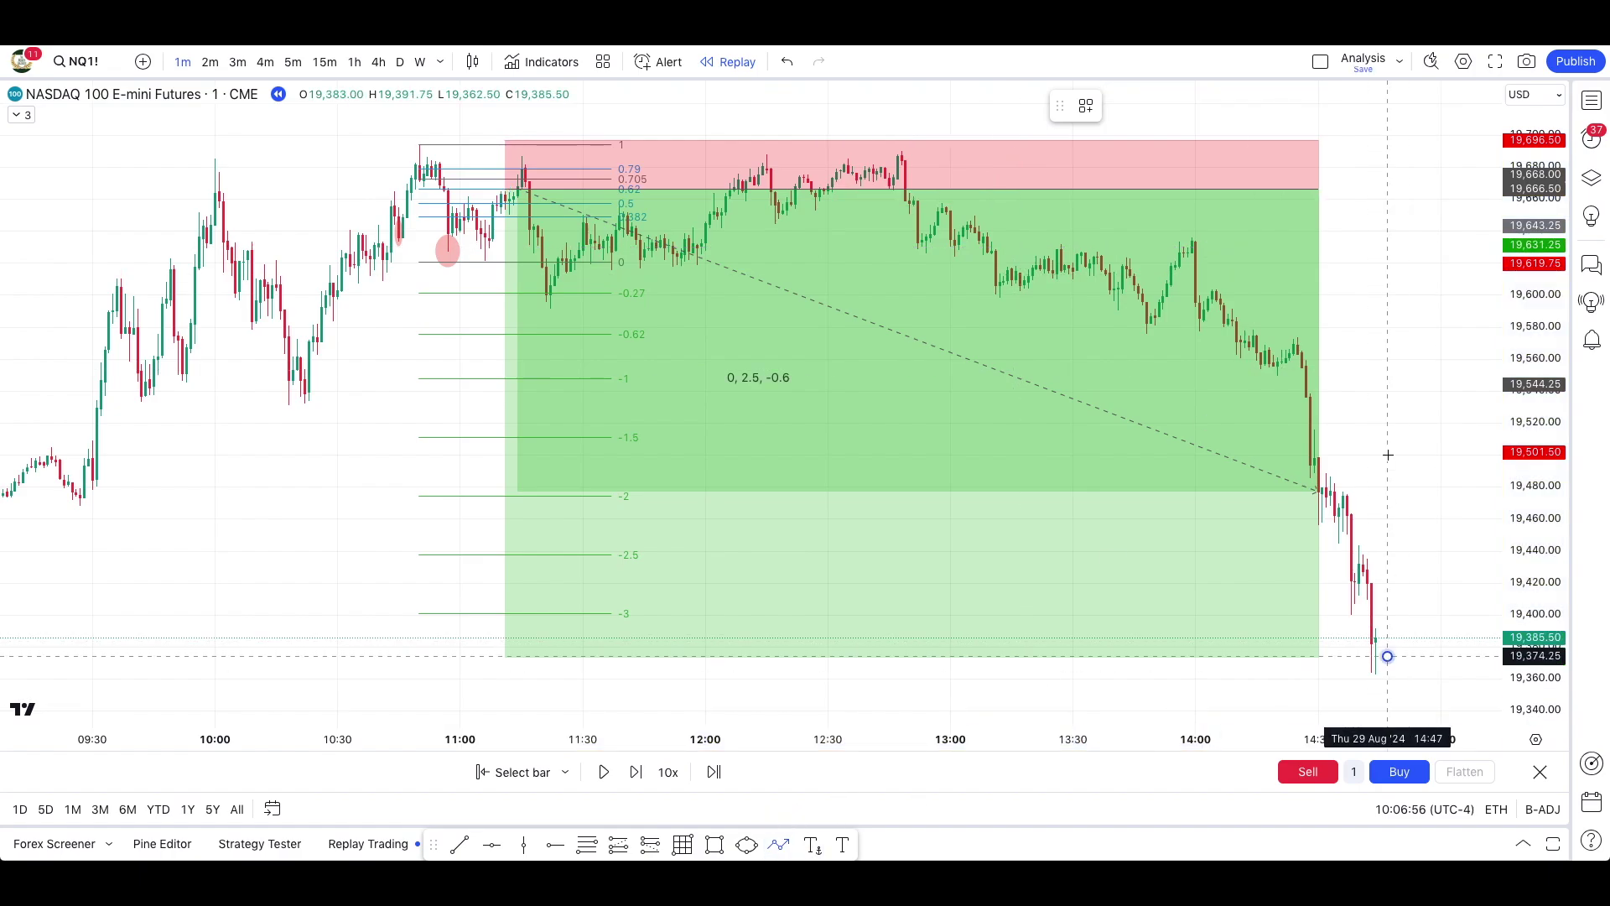
left_click(1409, 135)
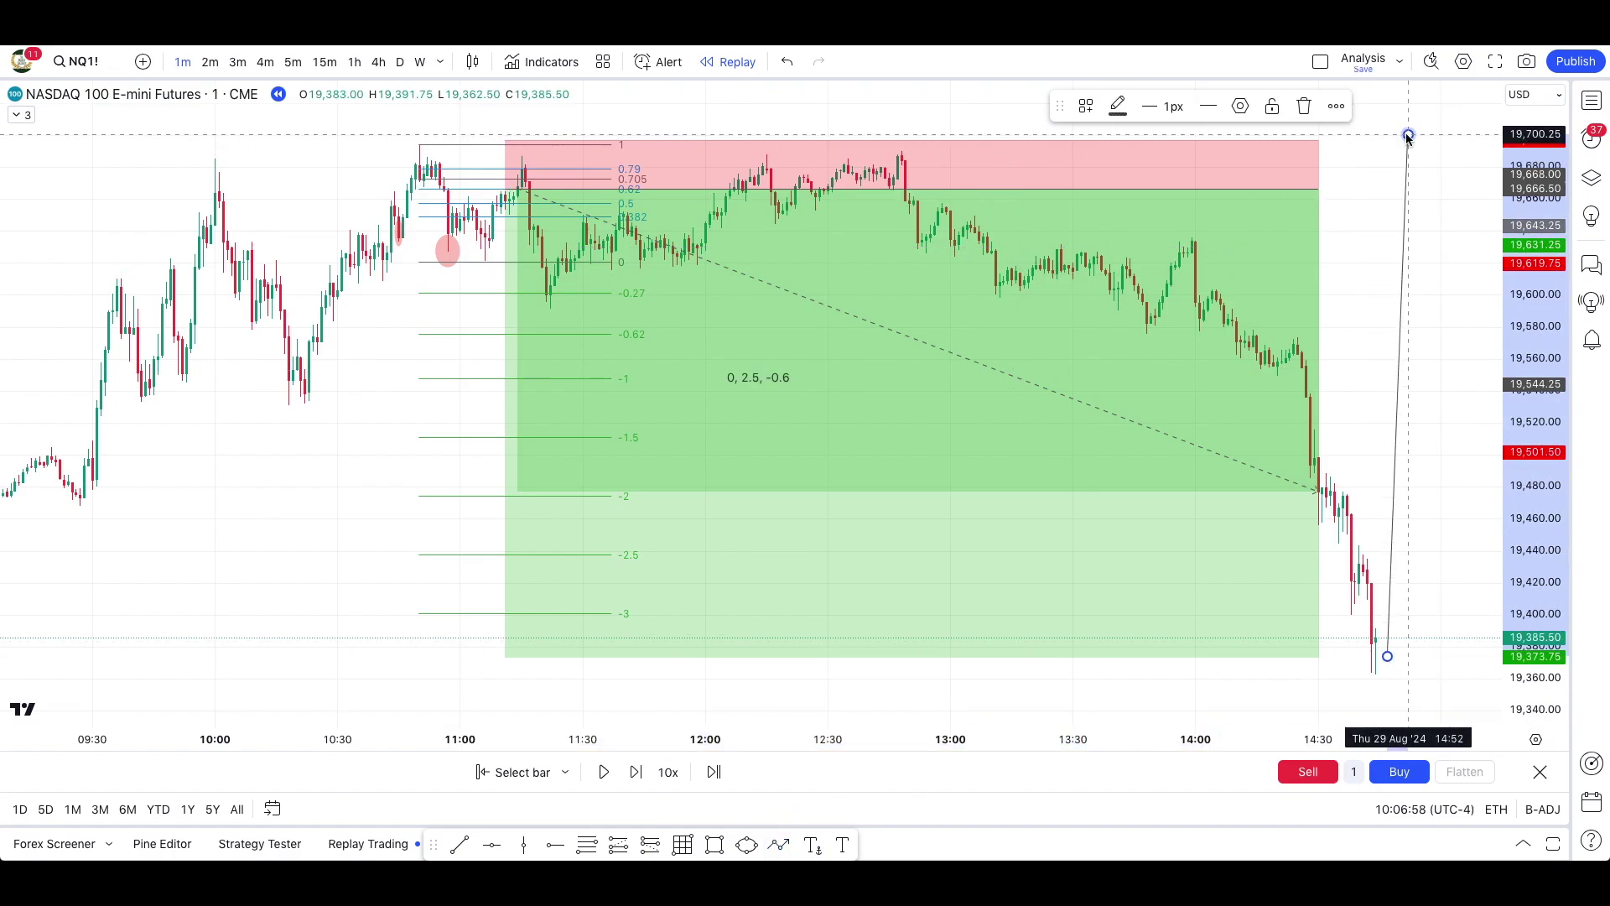
key("Escape")
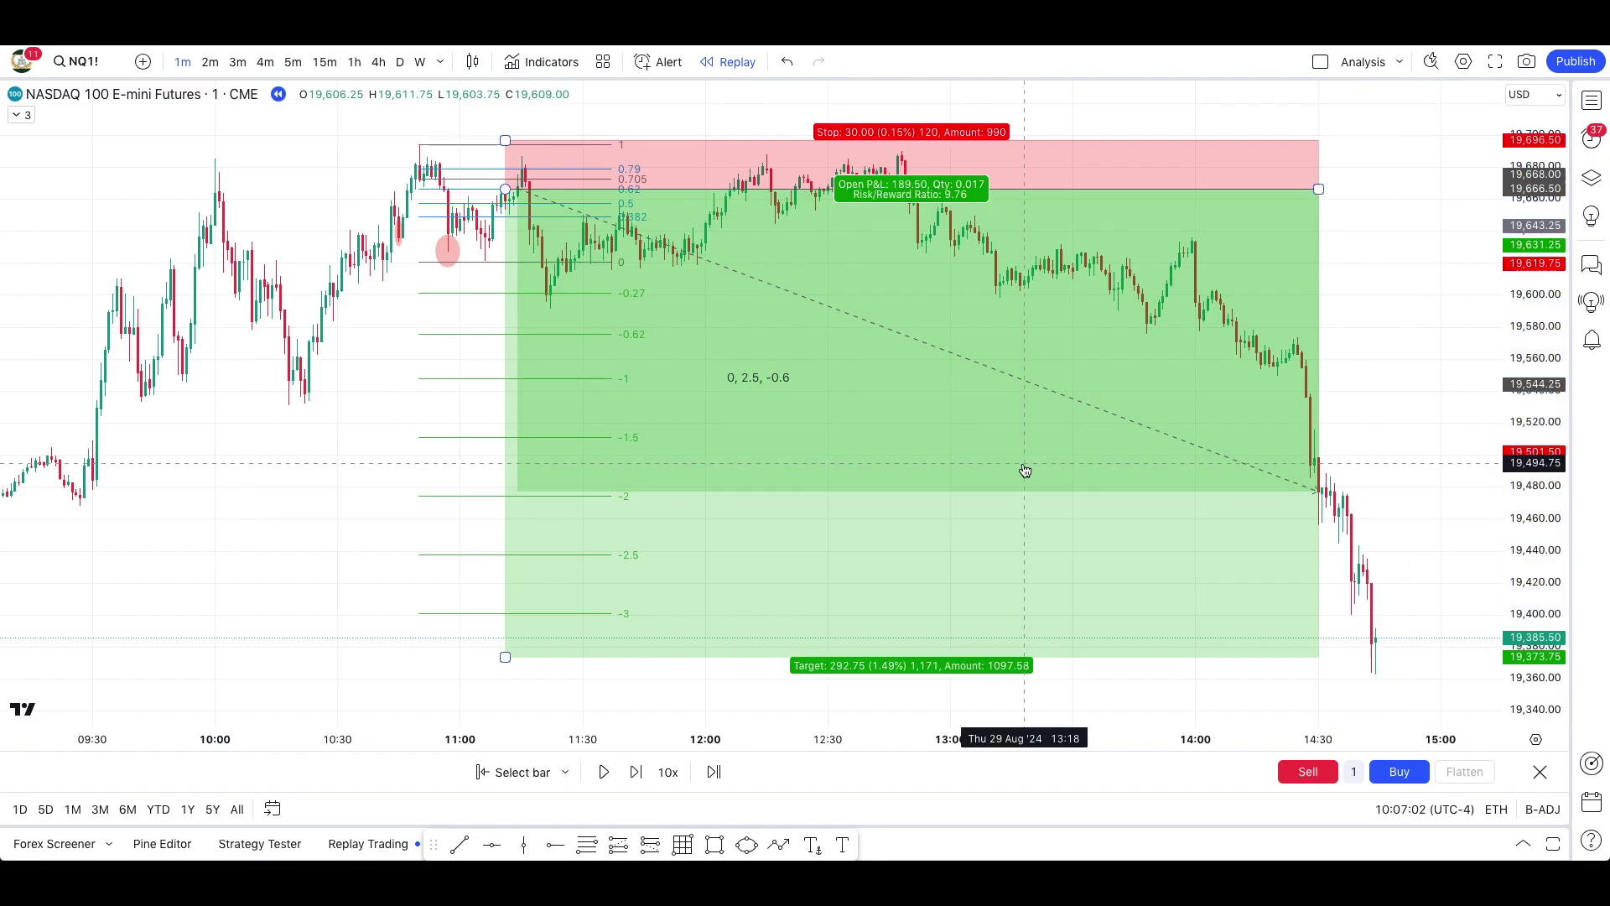
Play the bar replay onward from 14:44 and advance it bar by bar to about 16:10.
left_click(605, 772)
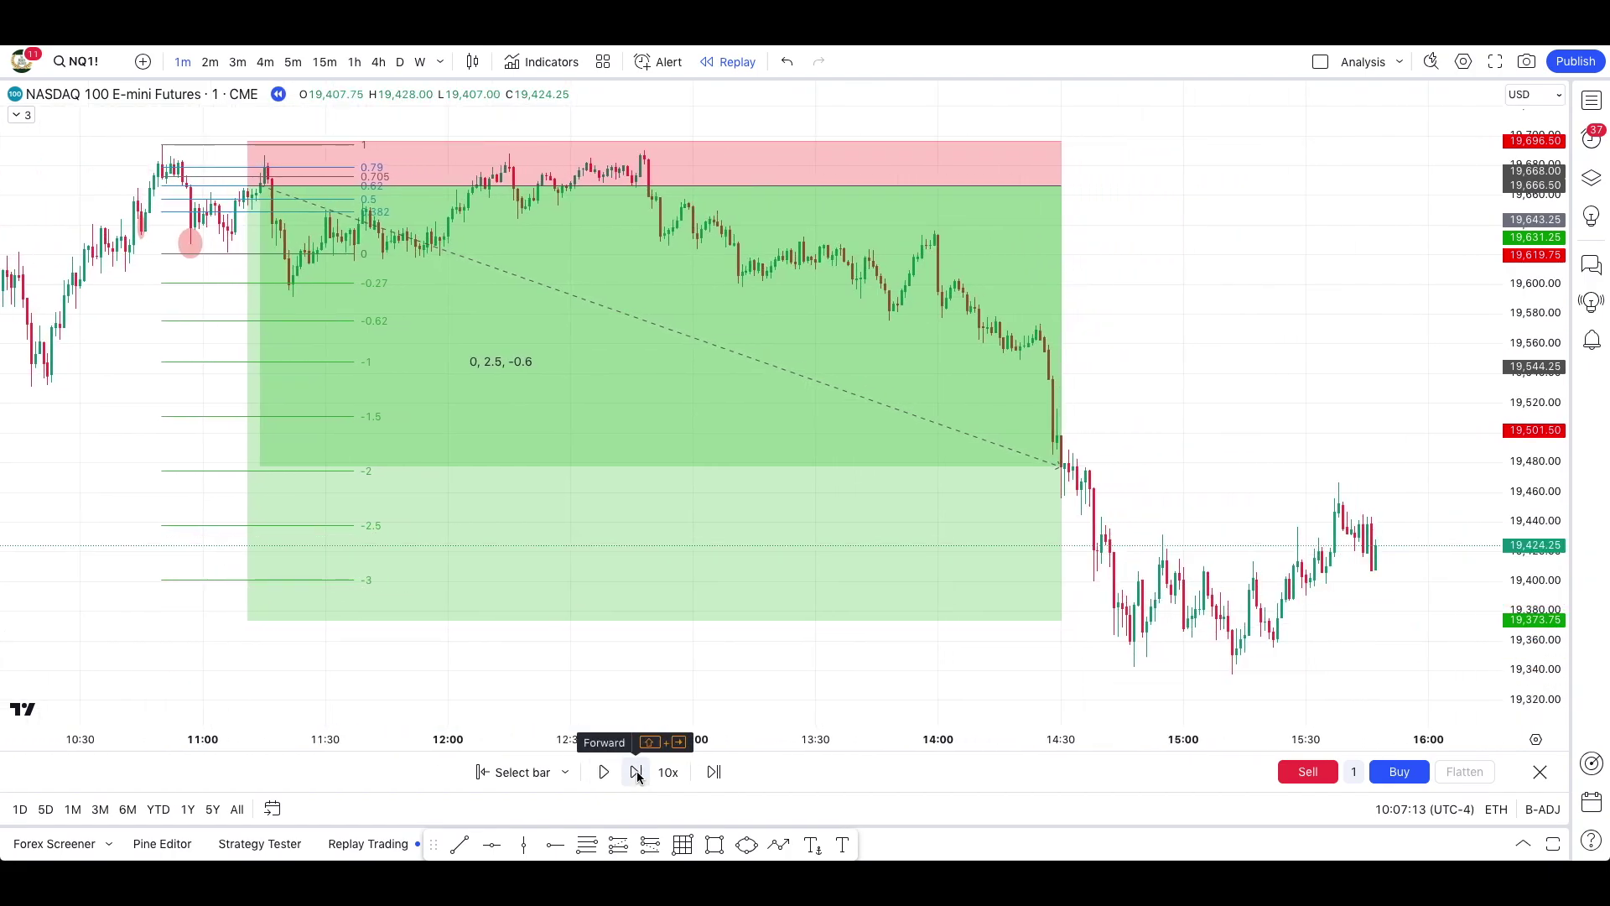
left_click(637, 773)
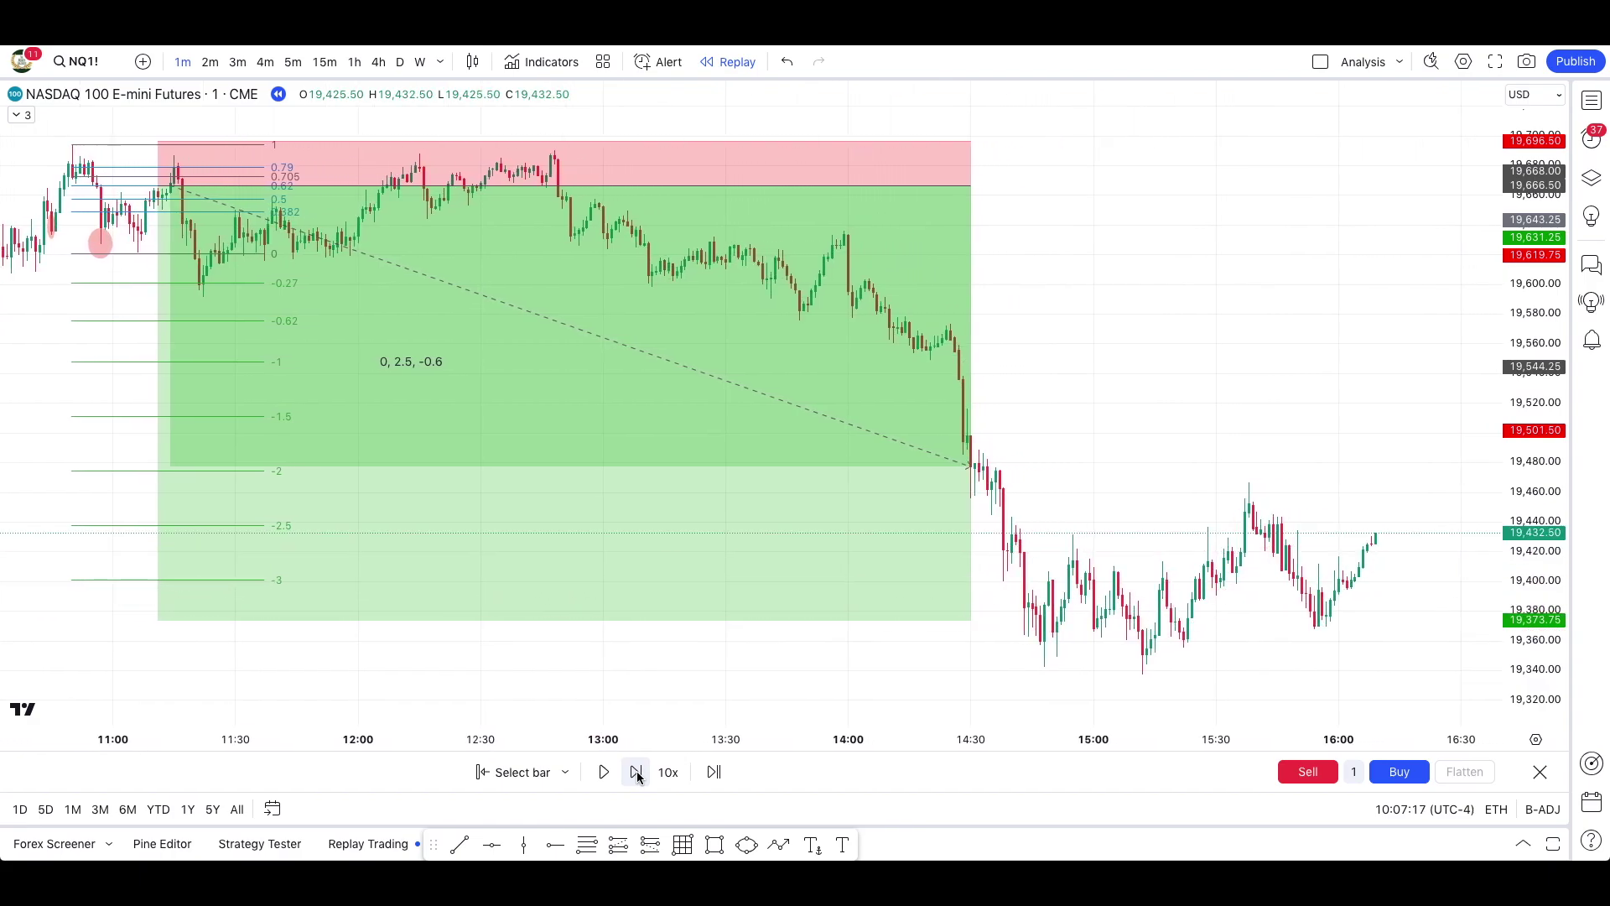
left_click(637, 772)
Try the short position's target at 19,338.25, and move it up to 19,572.25.
scroll(1217, 614, "down", 3)
left_click_drag(394, 610, 385, 674)
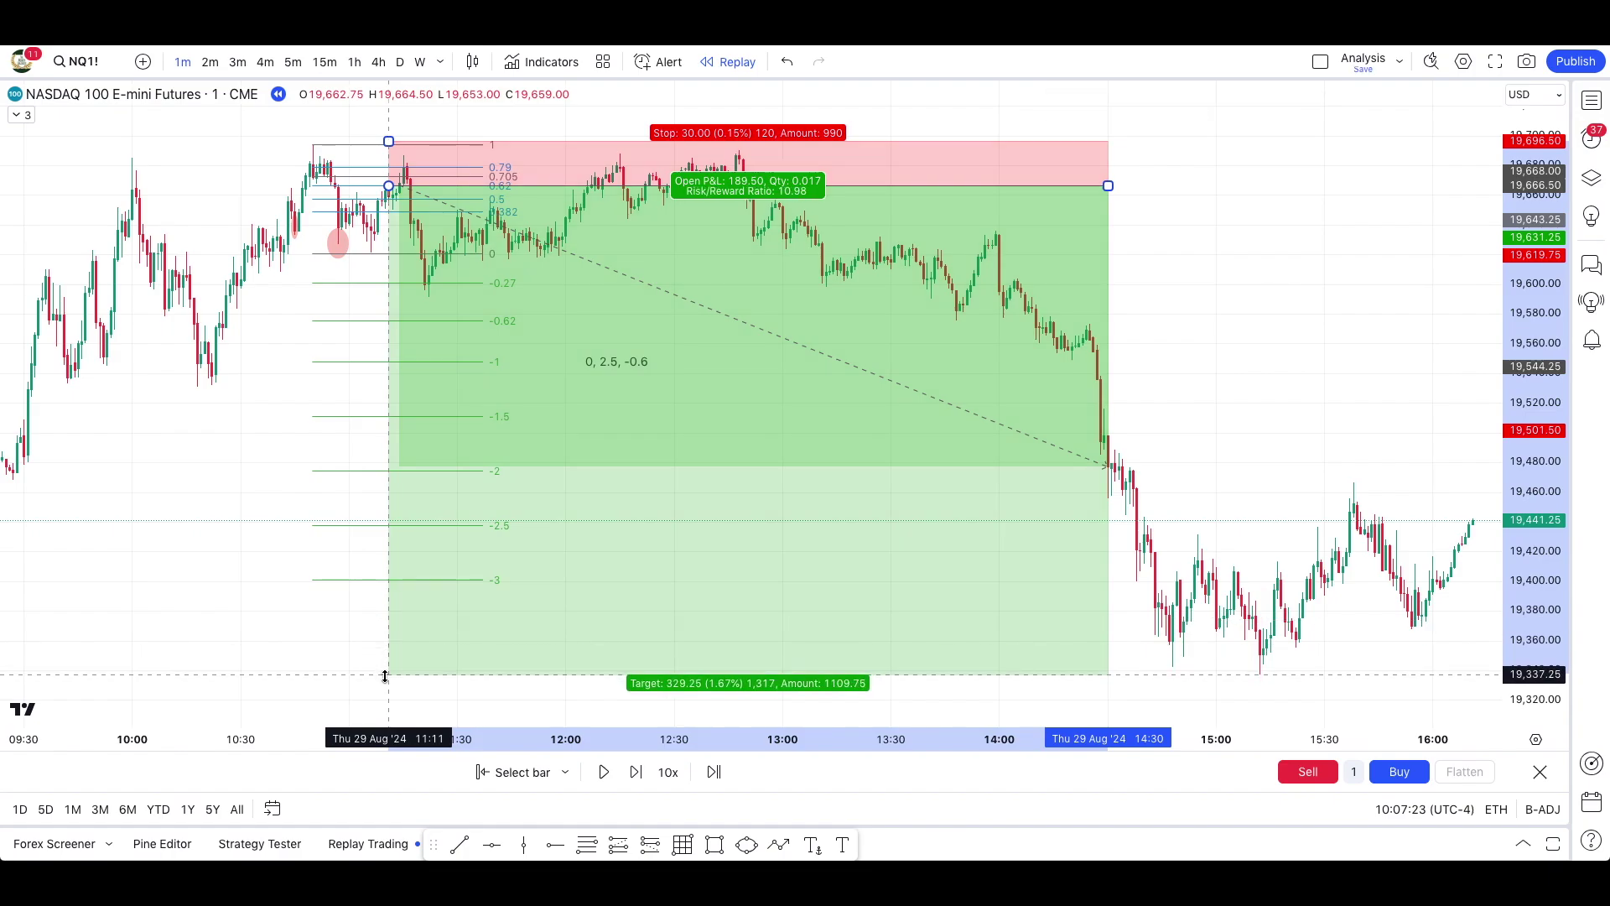
double_click(624, 363)
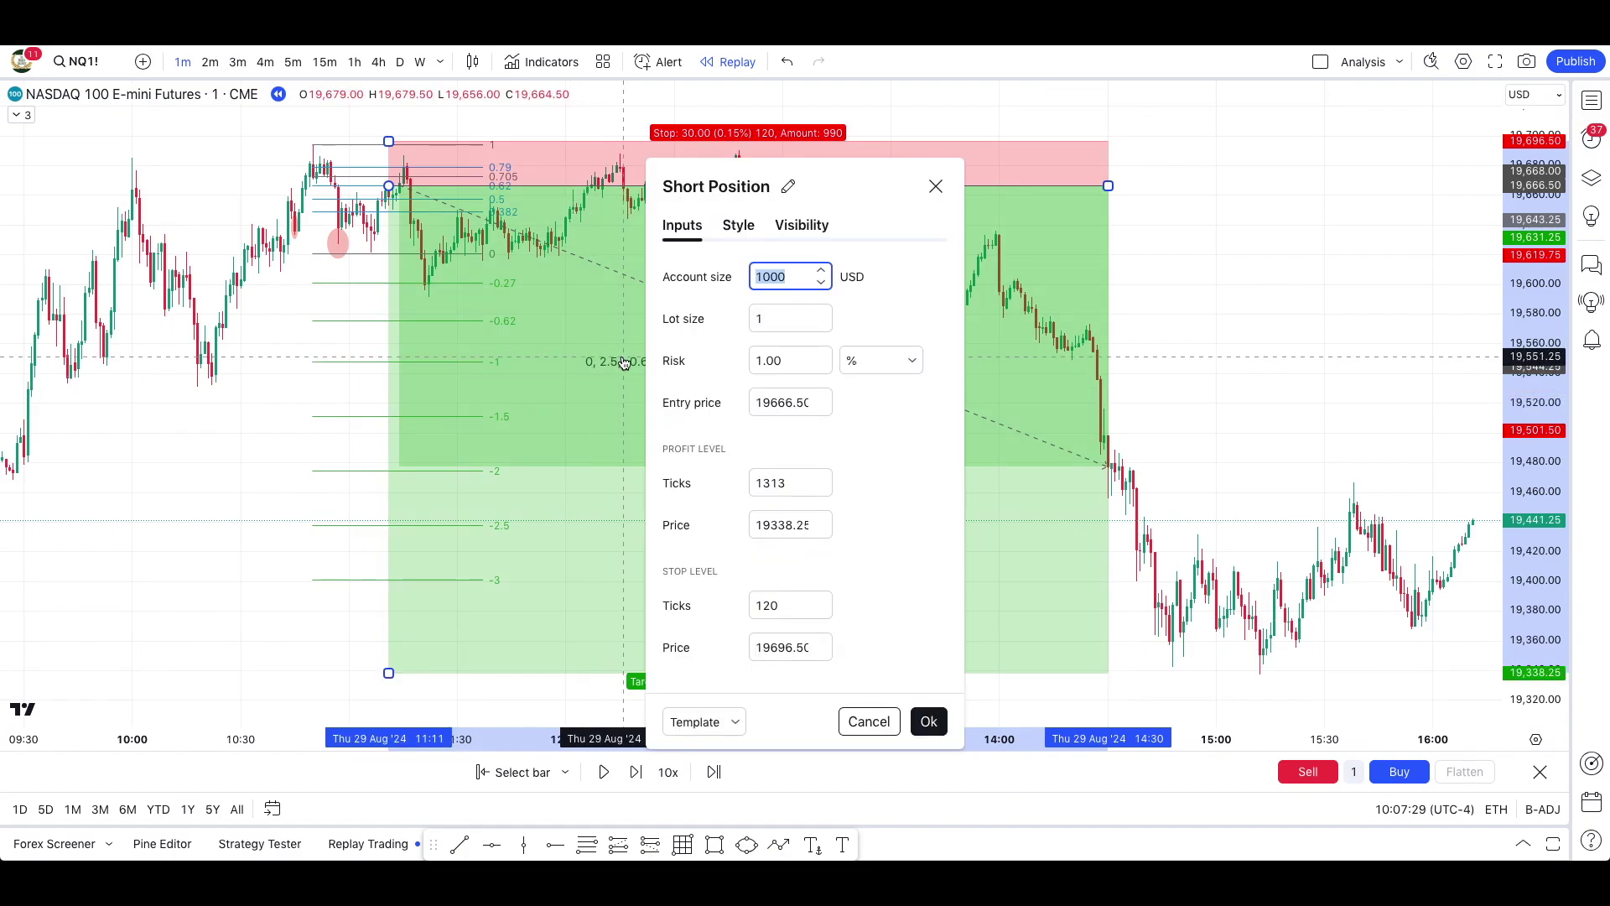
left_click(308, 436)
mouse_move(388, 672)
left_mouse_down()
mouse_move(409, 343)
mouse_move(389, 345)
mouse_move(391, 326)
left_mouse_up()
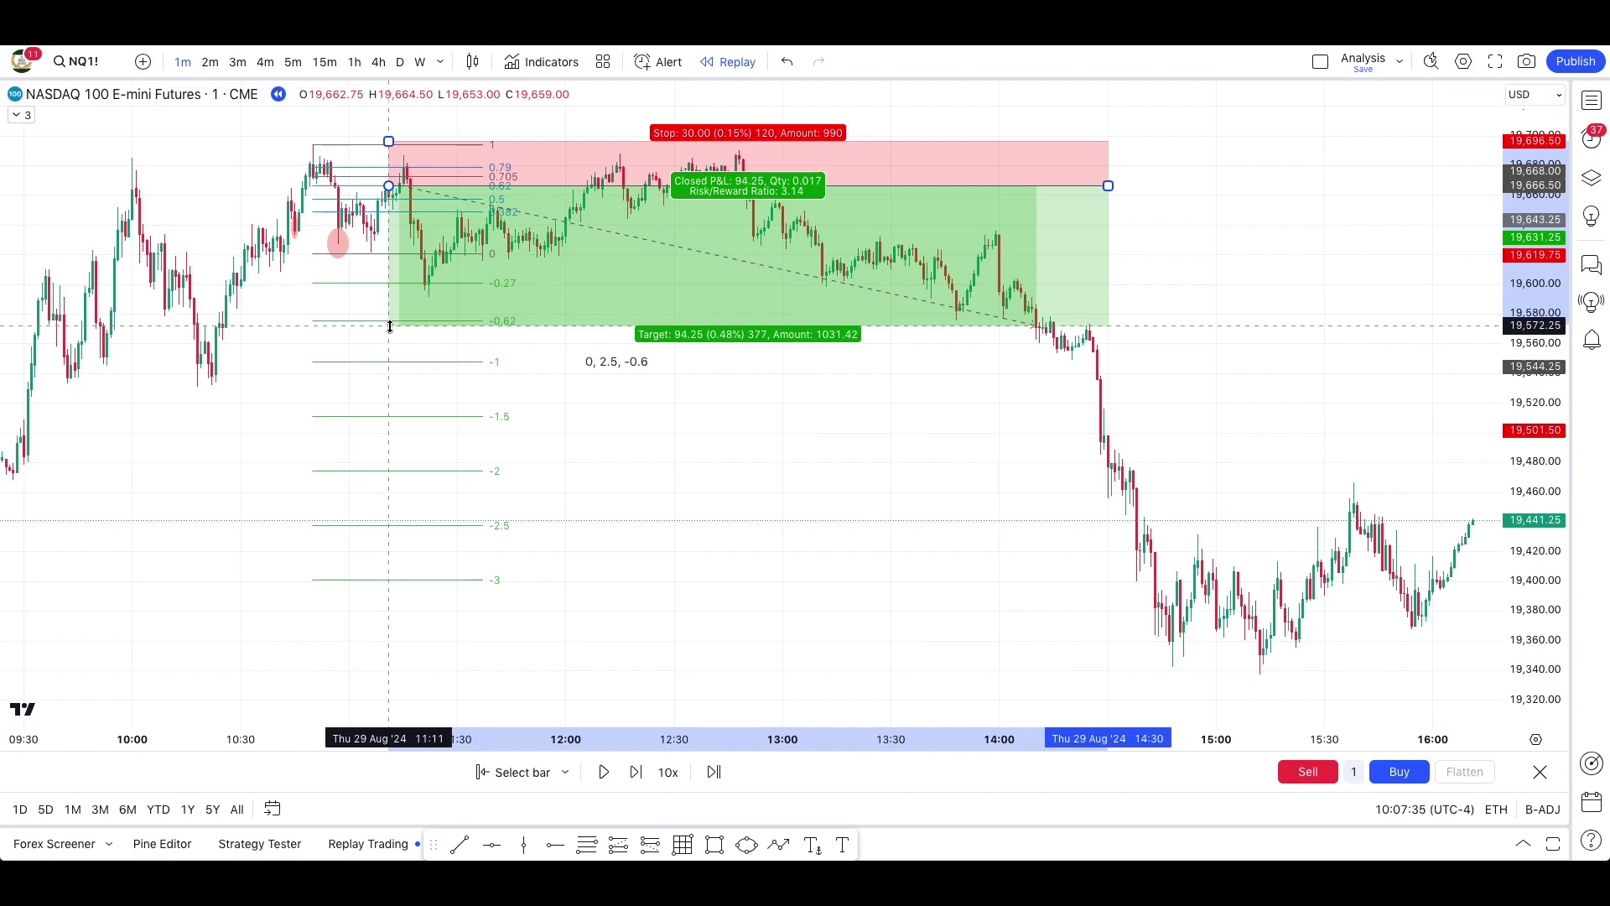
Extend the text note below the short position to read "0, 2.5, -0.6, 10.9" and widen it to fit on one line.
double_click(602, 363)
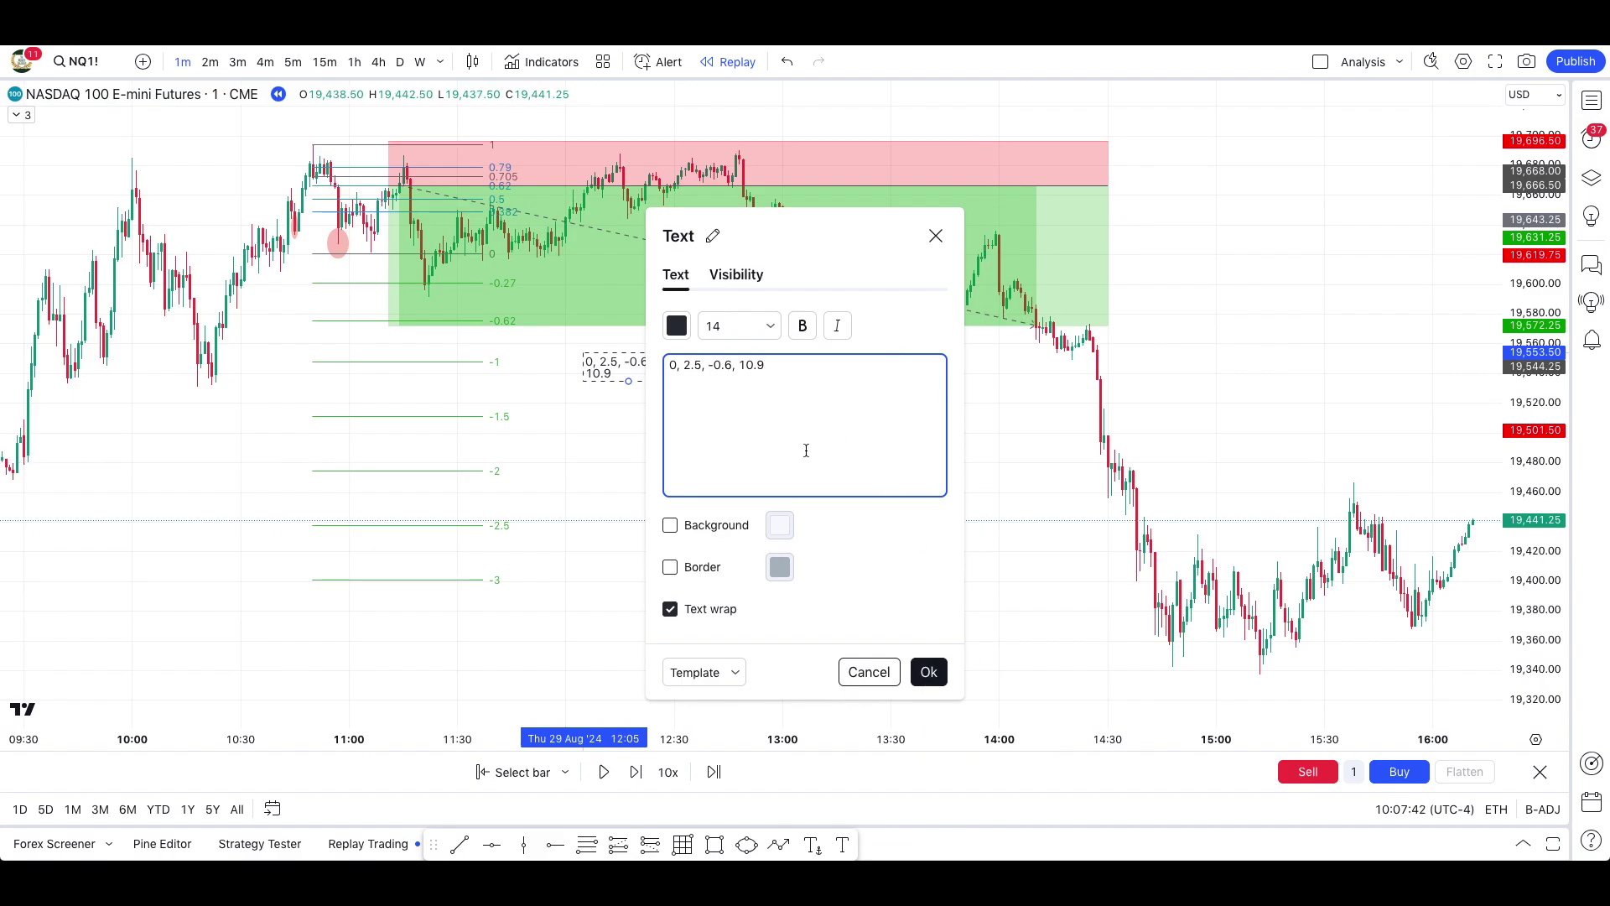
left_click(928, 674)
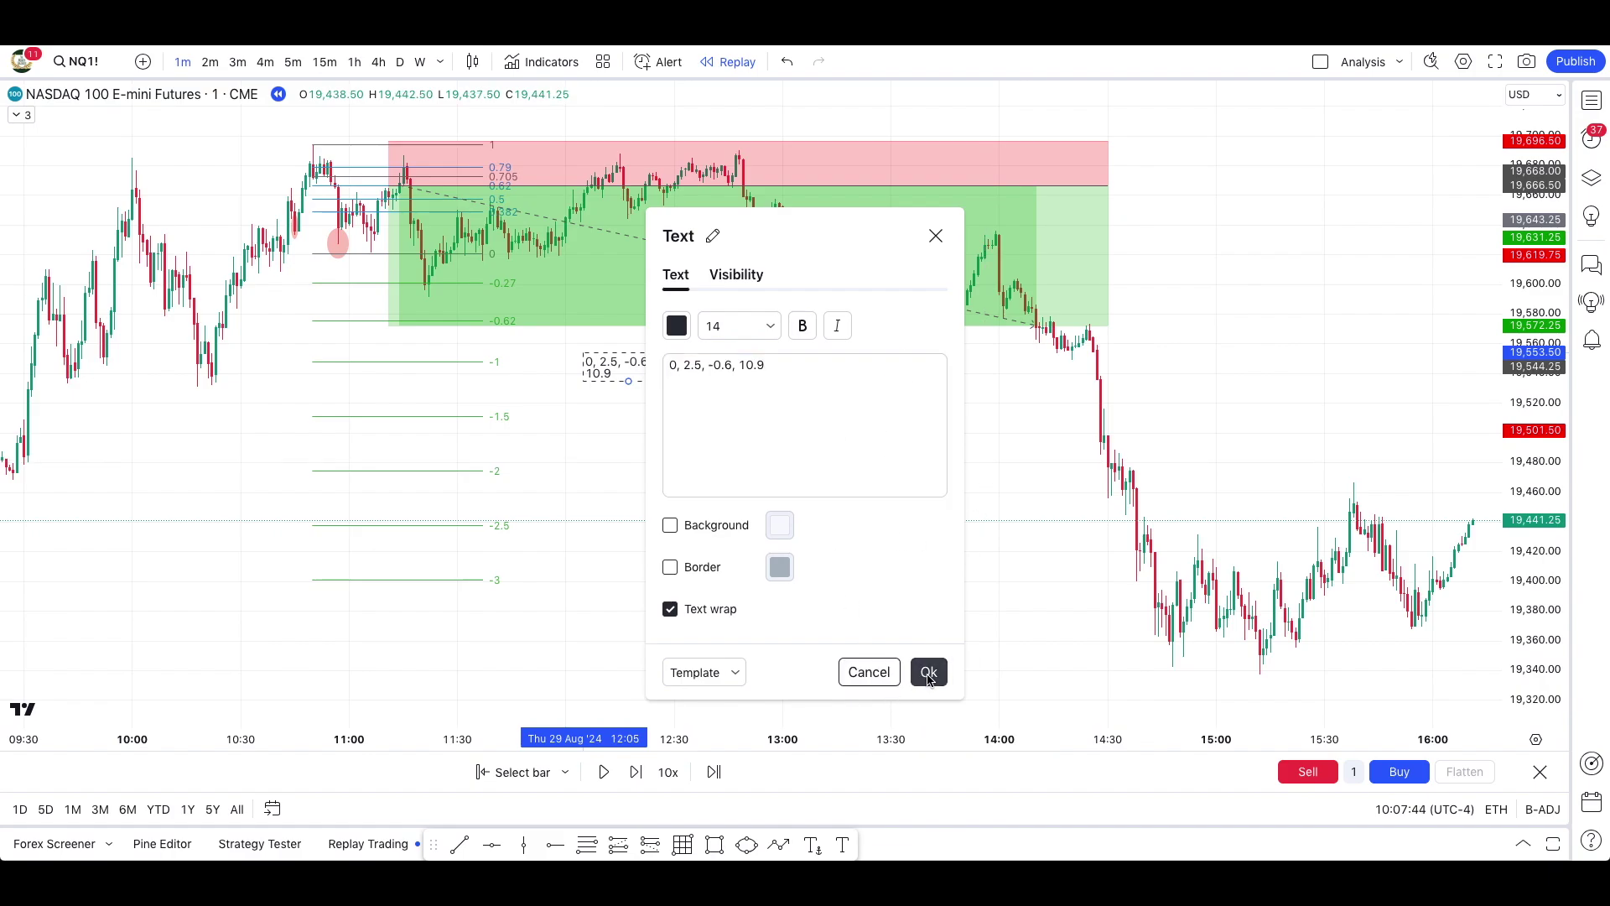
mouse_move(671, 367)
left_mouse_down()
mouse_move(826, 362)
mouse_move(807, 362)
left_mouse_up()
left_click(712, 420)
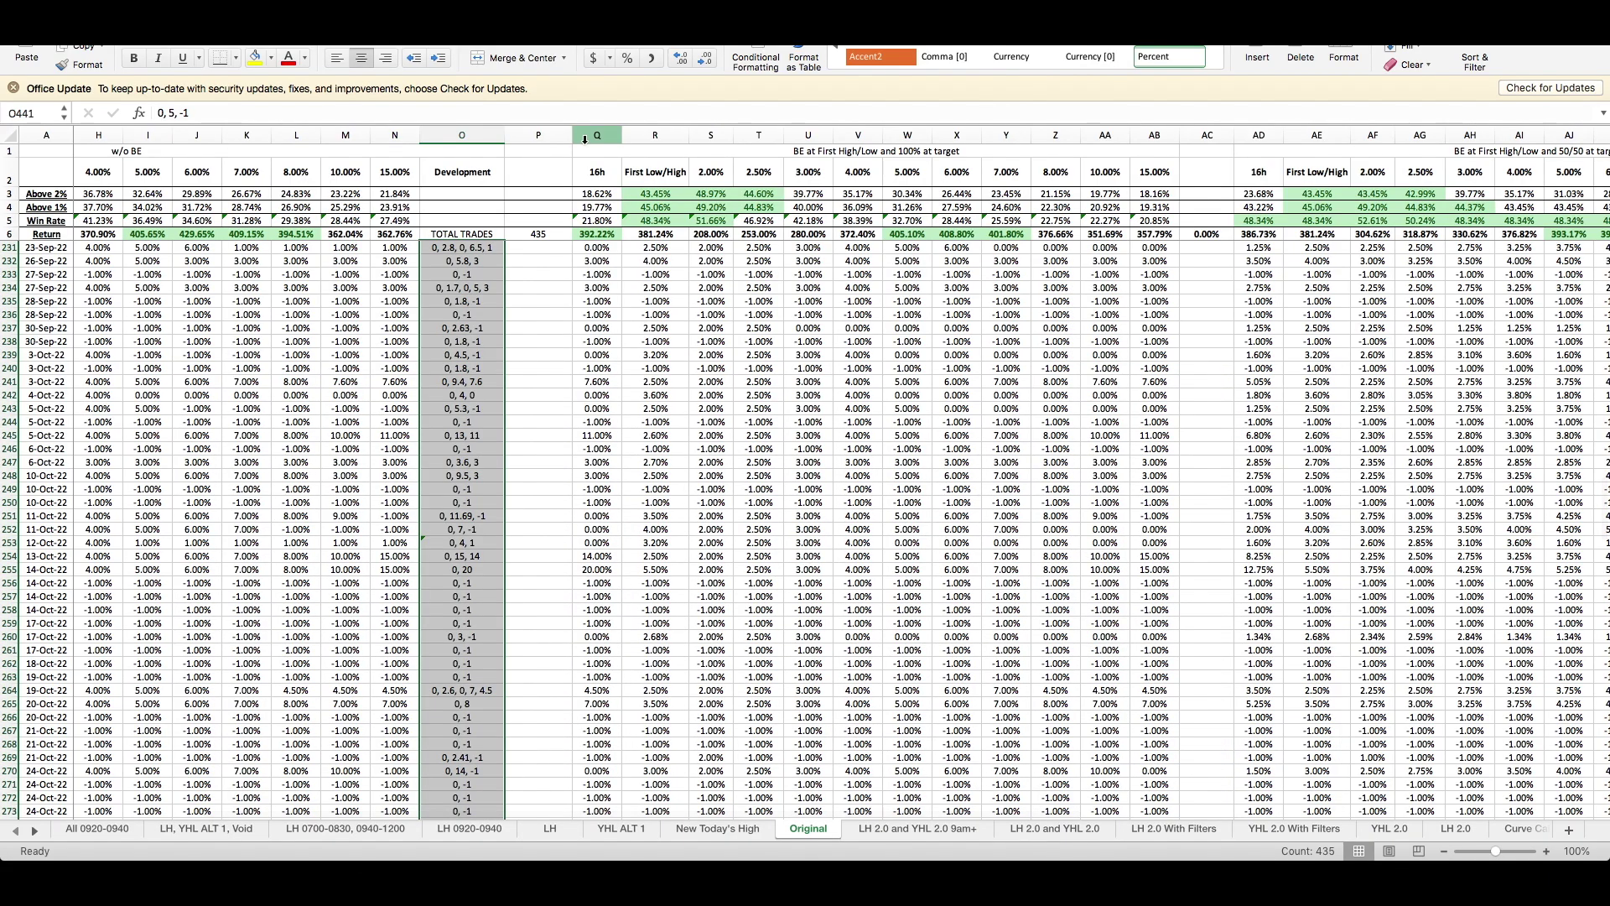
Switch to the Excel workbook and examine the trade sequences in the Development column of the Original sheet.
scroll(518, 432, "up", 1)
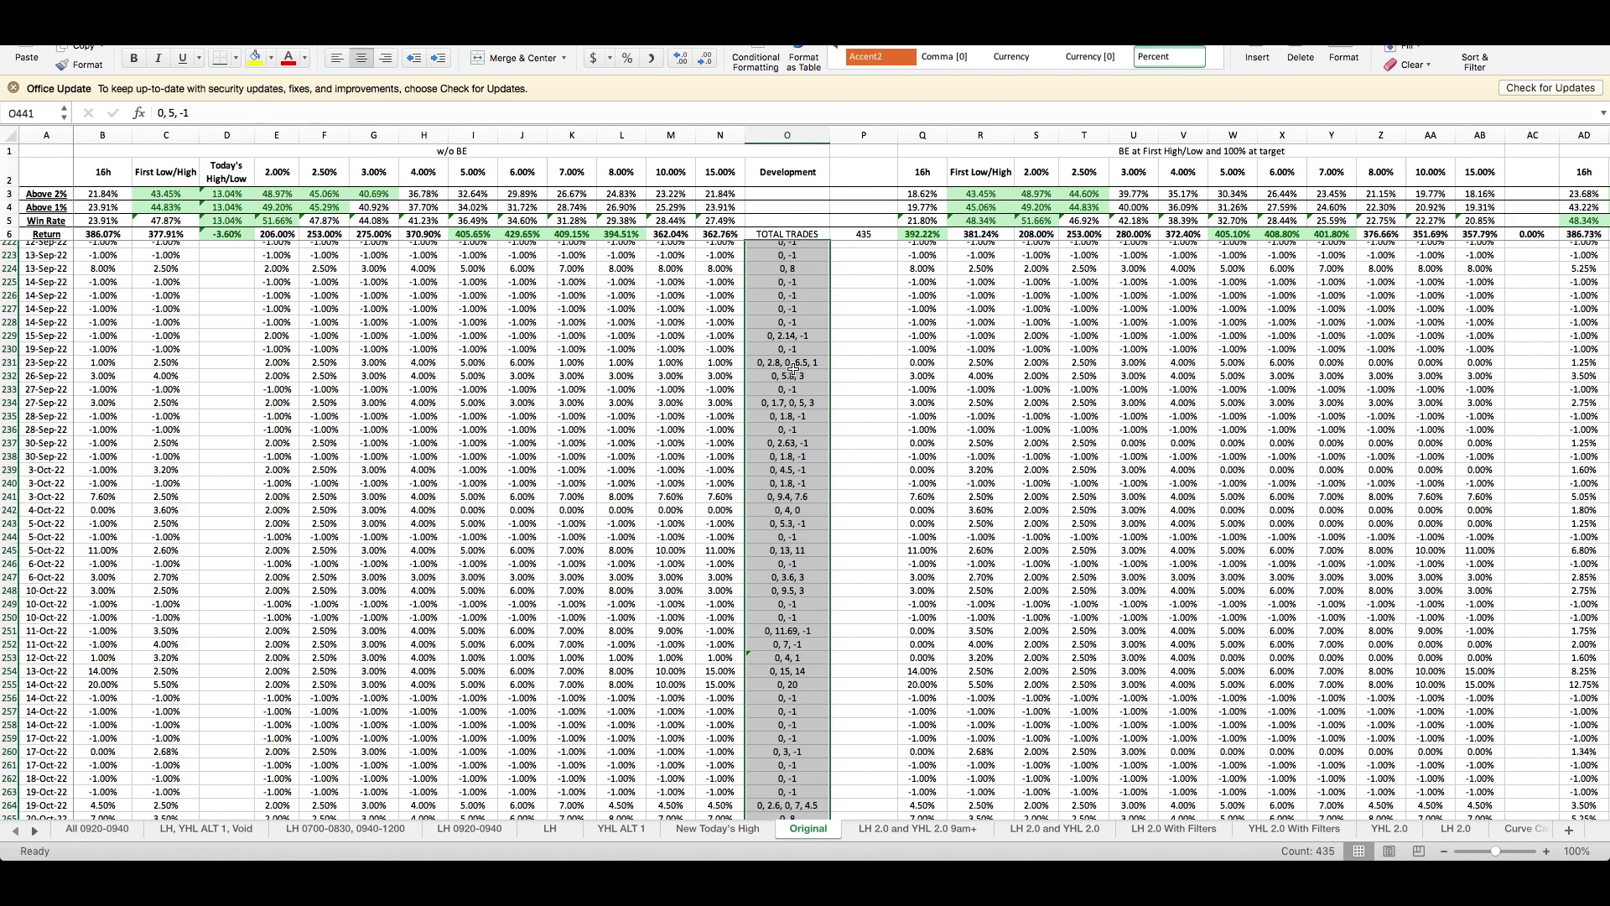
scroll(794, 468, "down", 18)
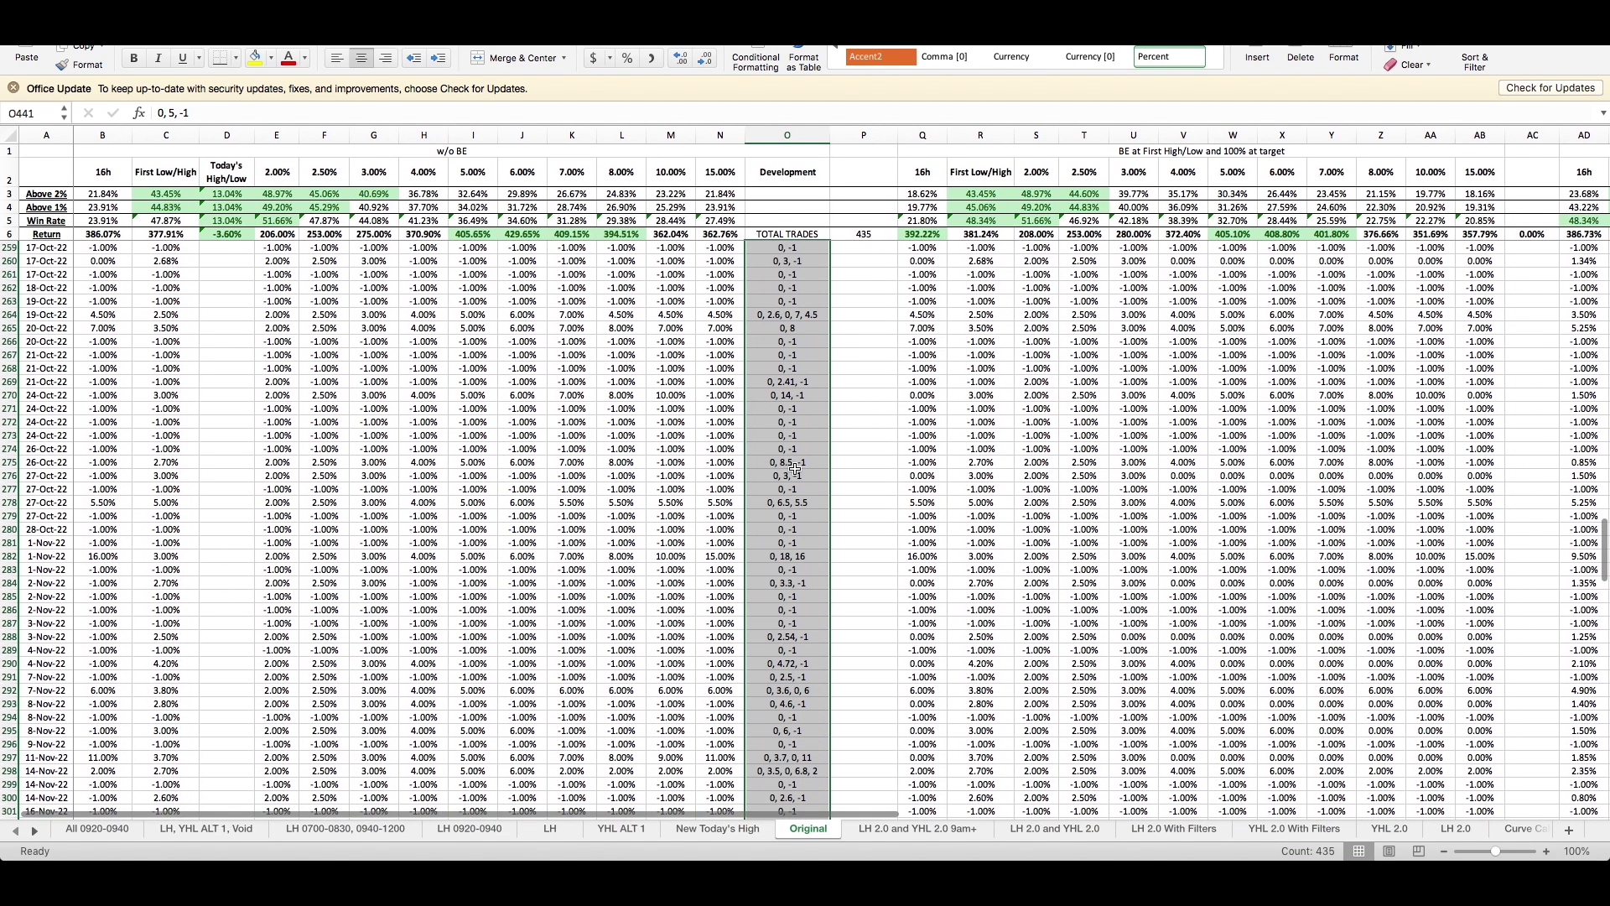
scroll(794, 468, "down", 18)
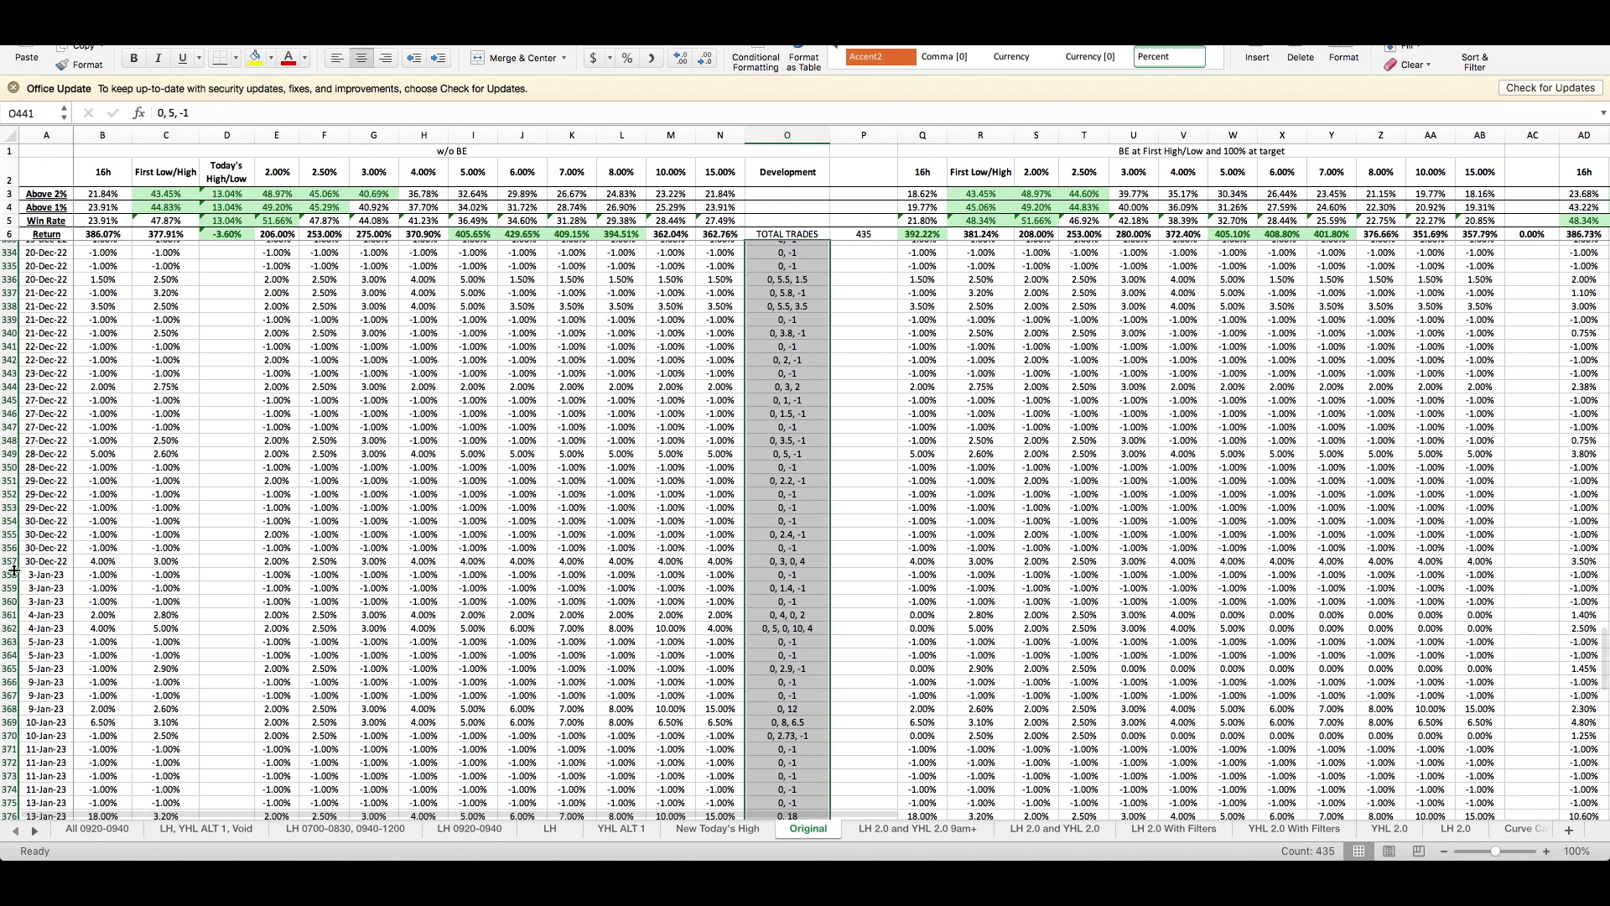
scroll(171, 560, "down", 20)
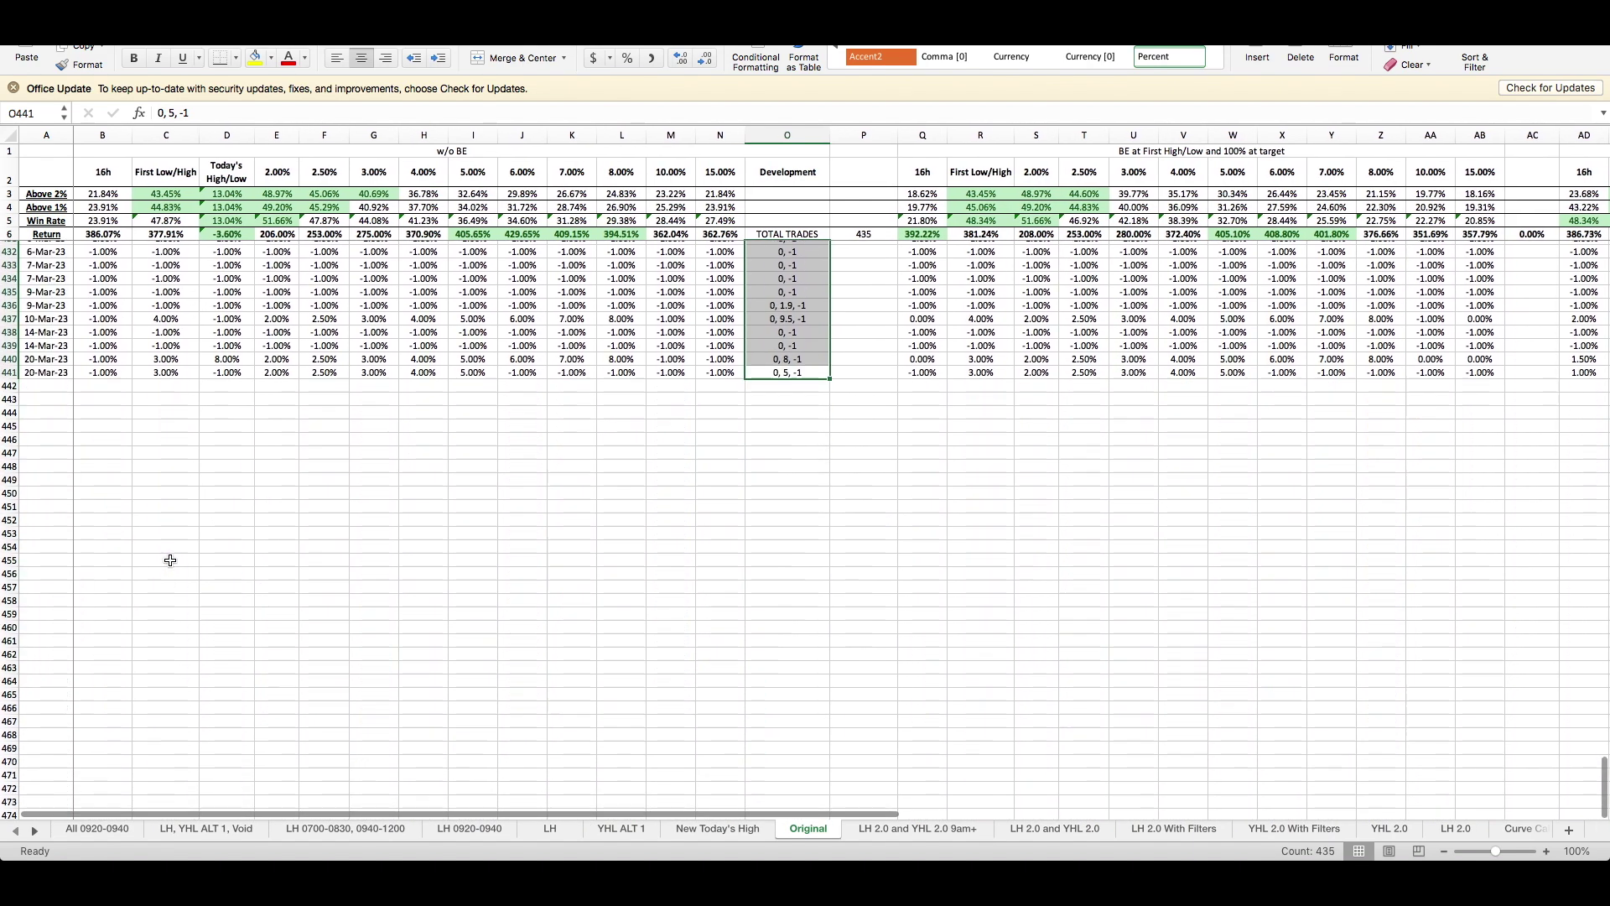
scroll(170, 561, "up", 6)
scroll(171, 561, "up", 1)
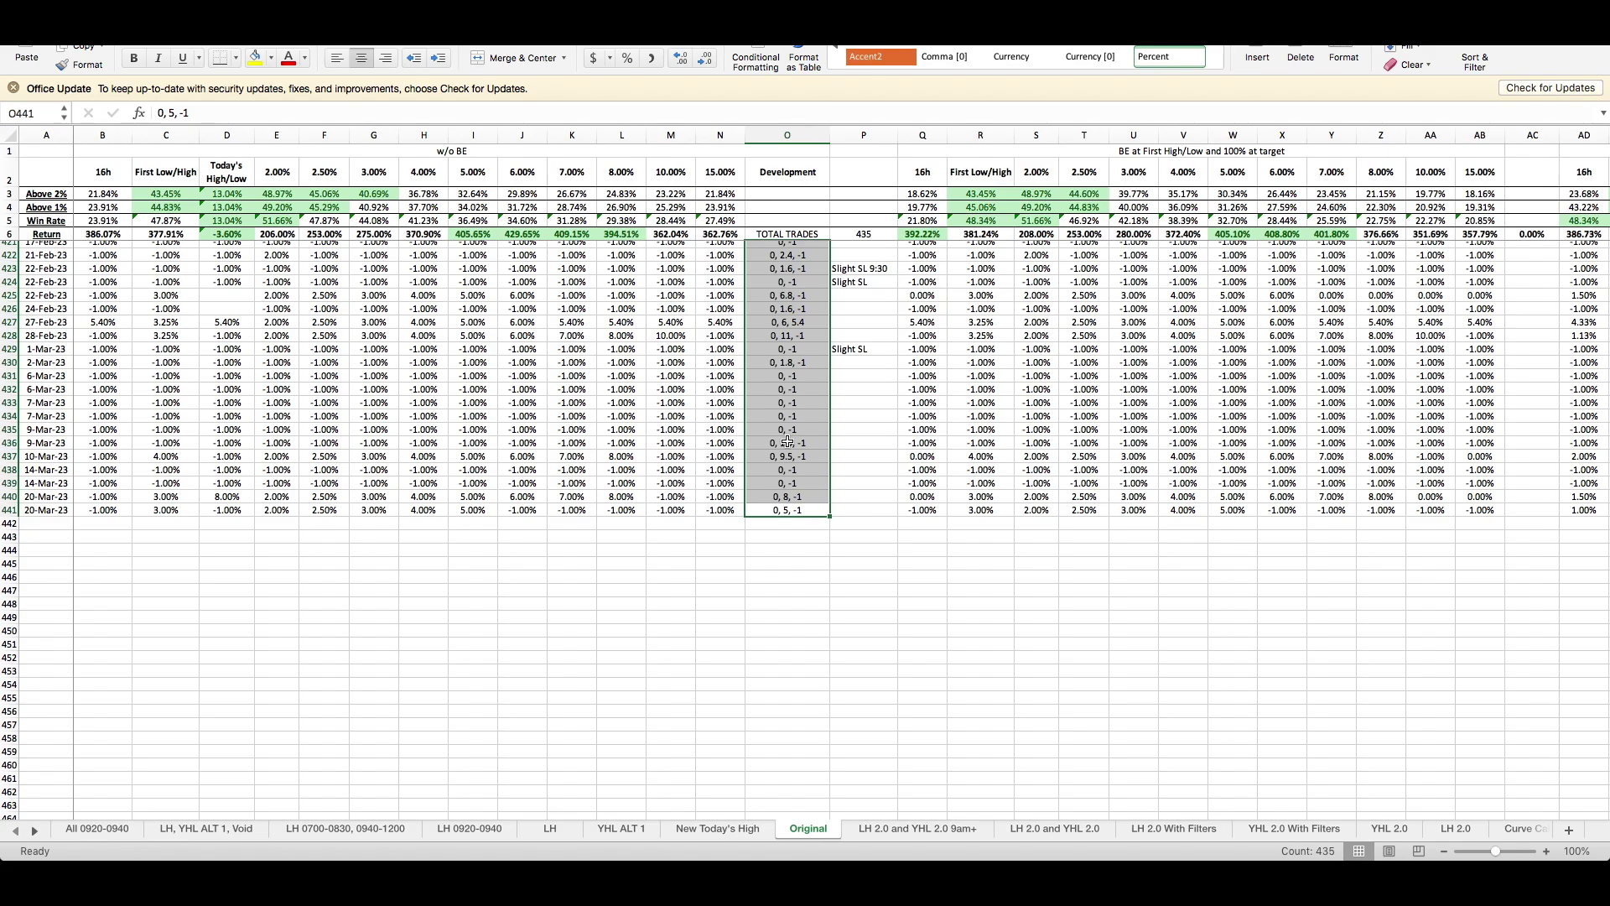
scroll(787, 442, "up", 20)
scroll(787, 441, "up", 20)
scroll(788, 441, "right", 1)
scroll(787, 441, "up", 8)
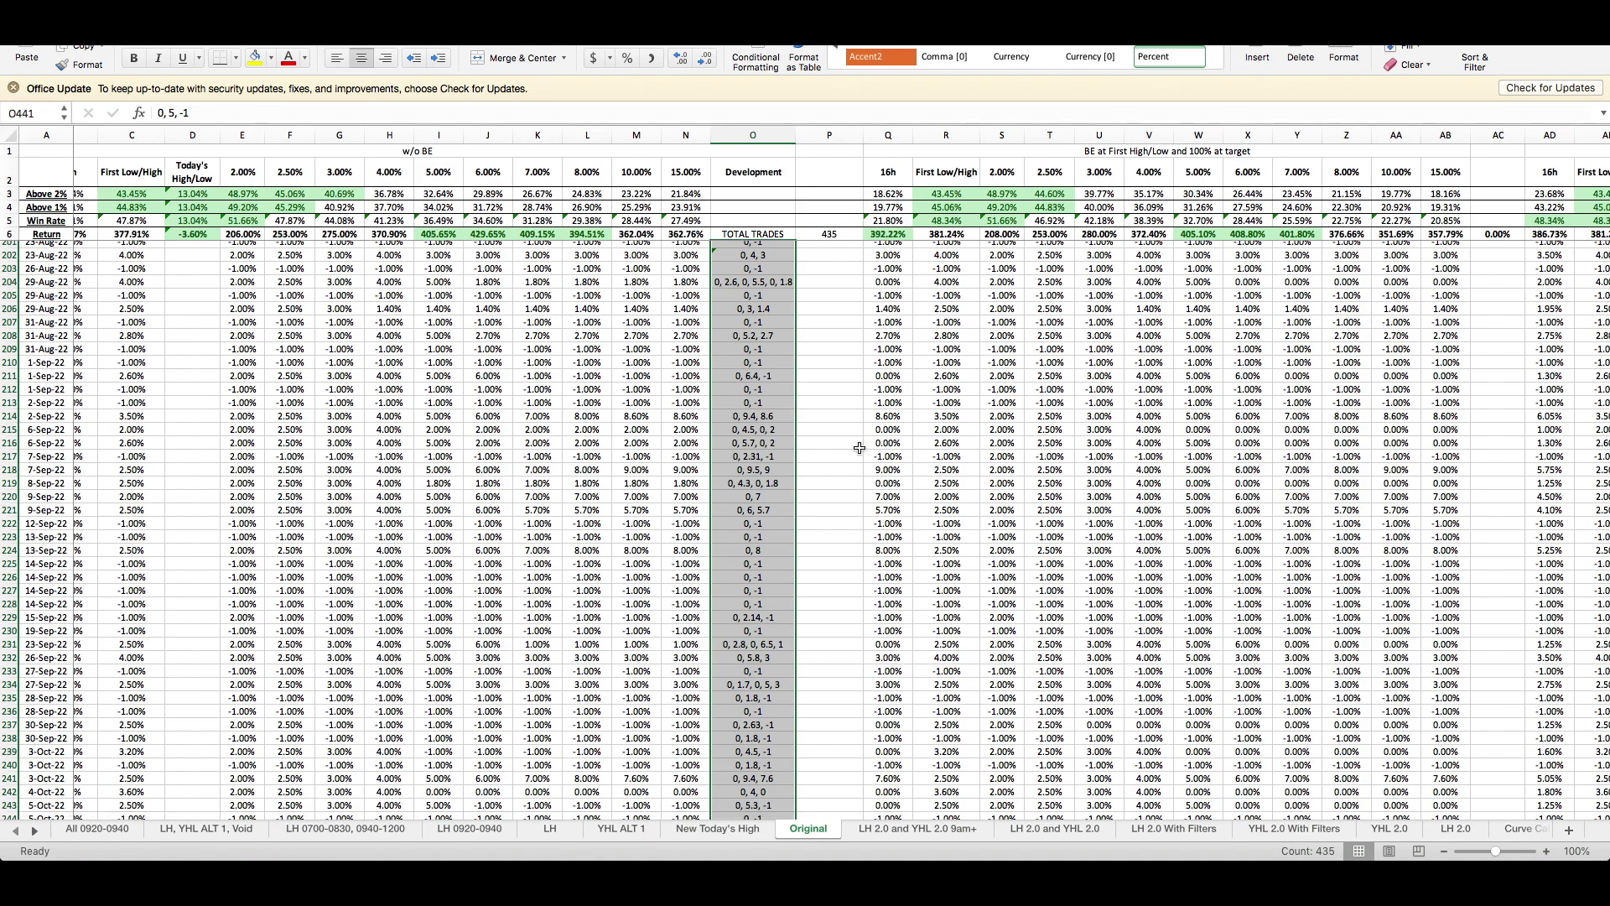
scroll(860, 448, "up", 20)
scroll(860, 448, "up", 17)
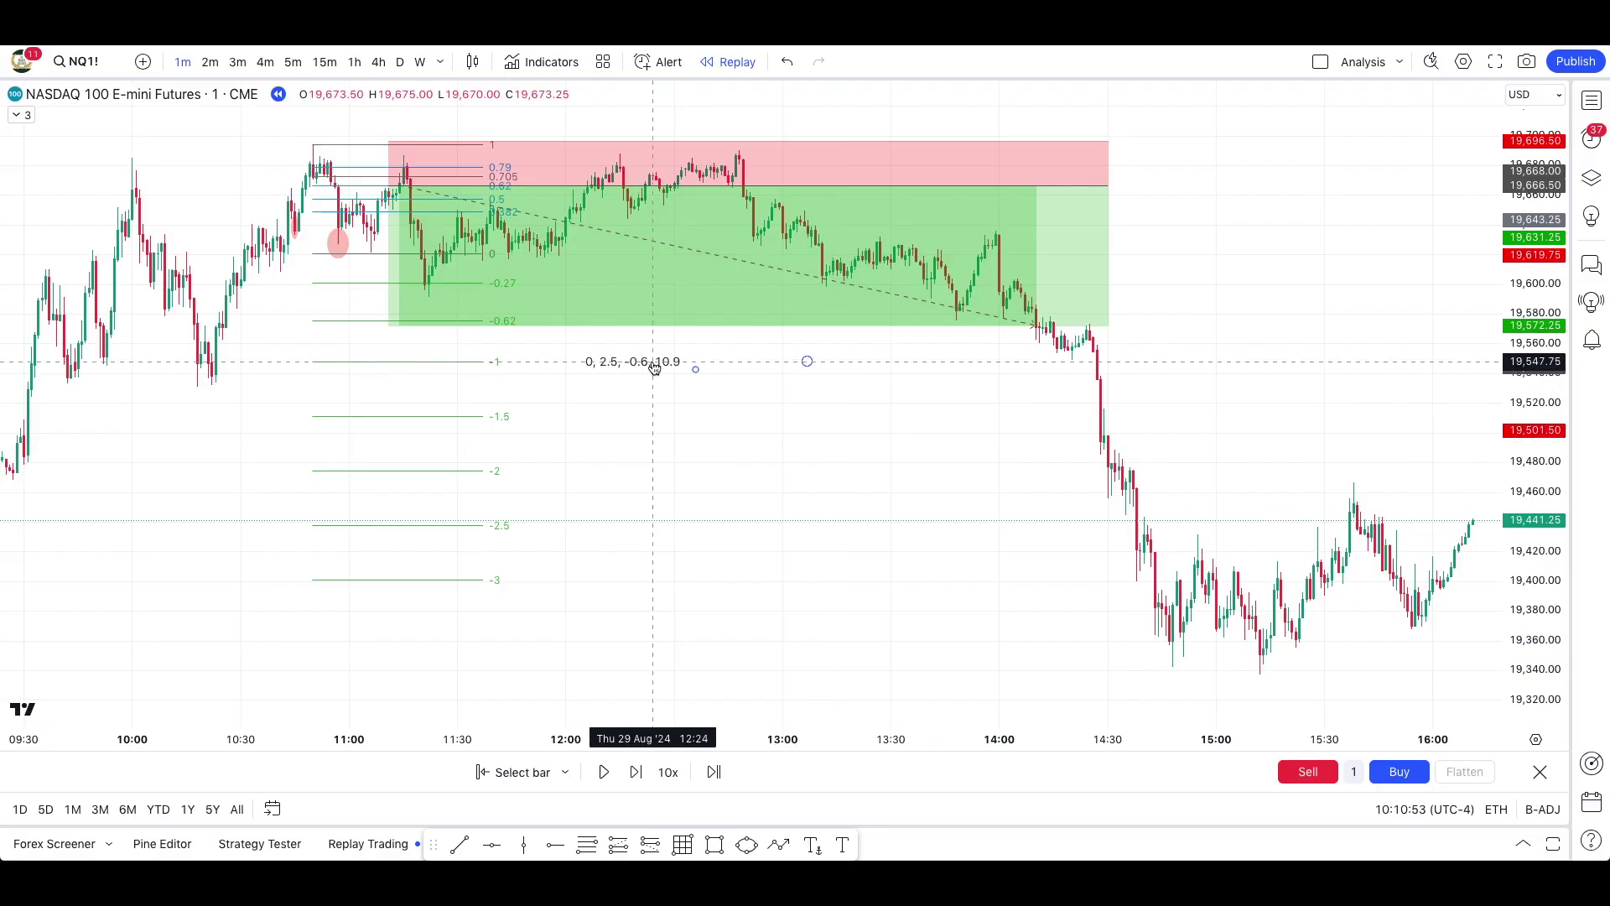
Copy the chart note "0, 2.5, -0.6, 10.9" into B21 of the Fixed RR Script sheet in Google Sheets, and enter 3 in C21.
double_click(597, 362)
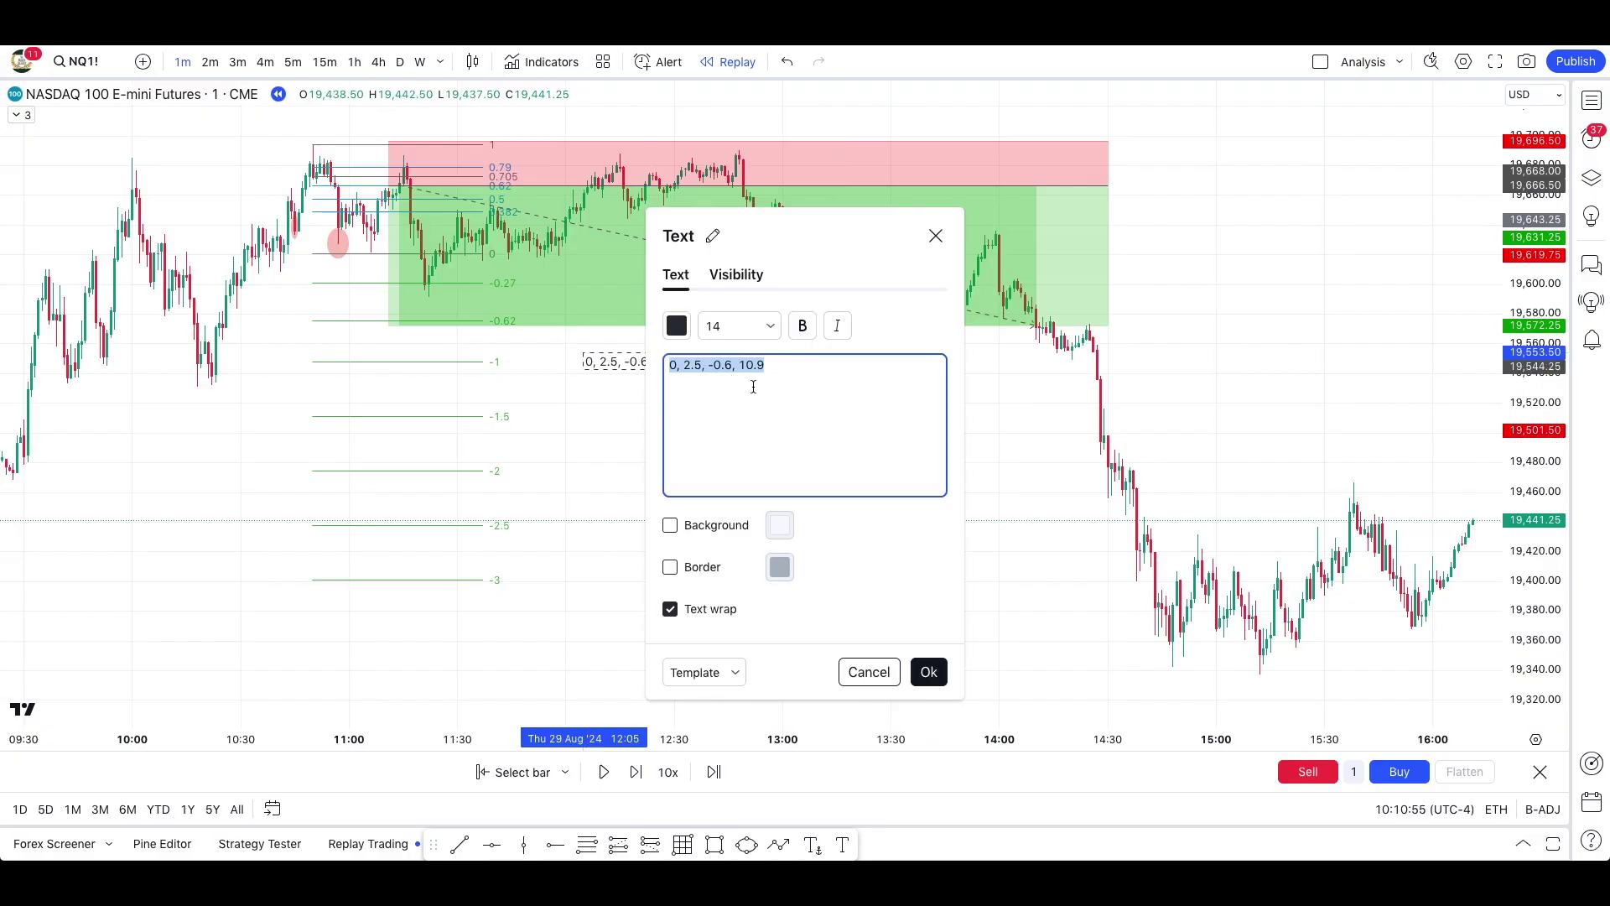
type("0, 2.5, -0.6, 10.9")
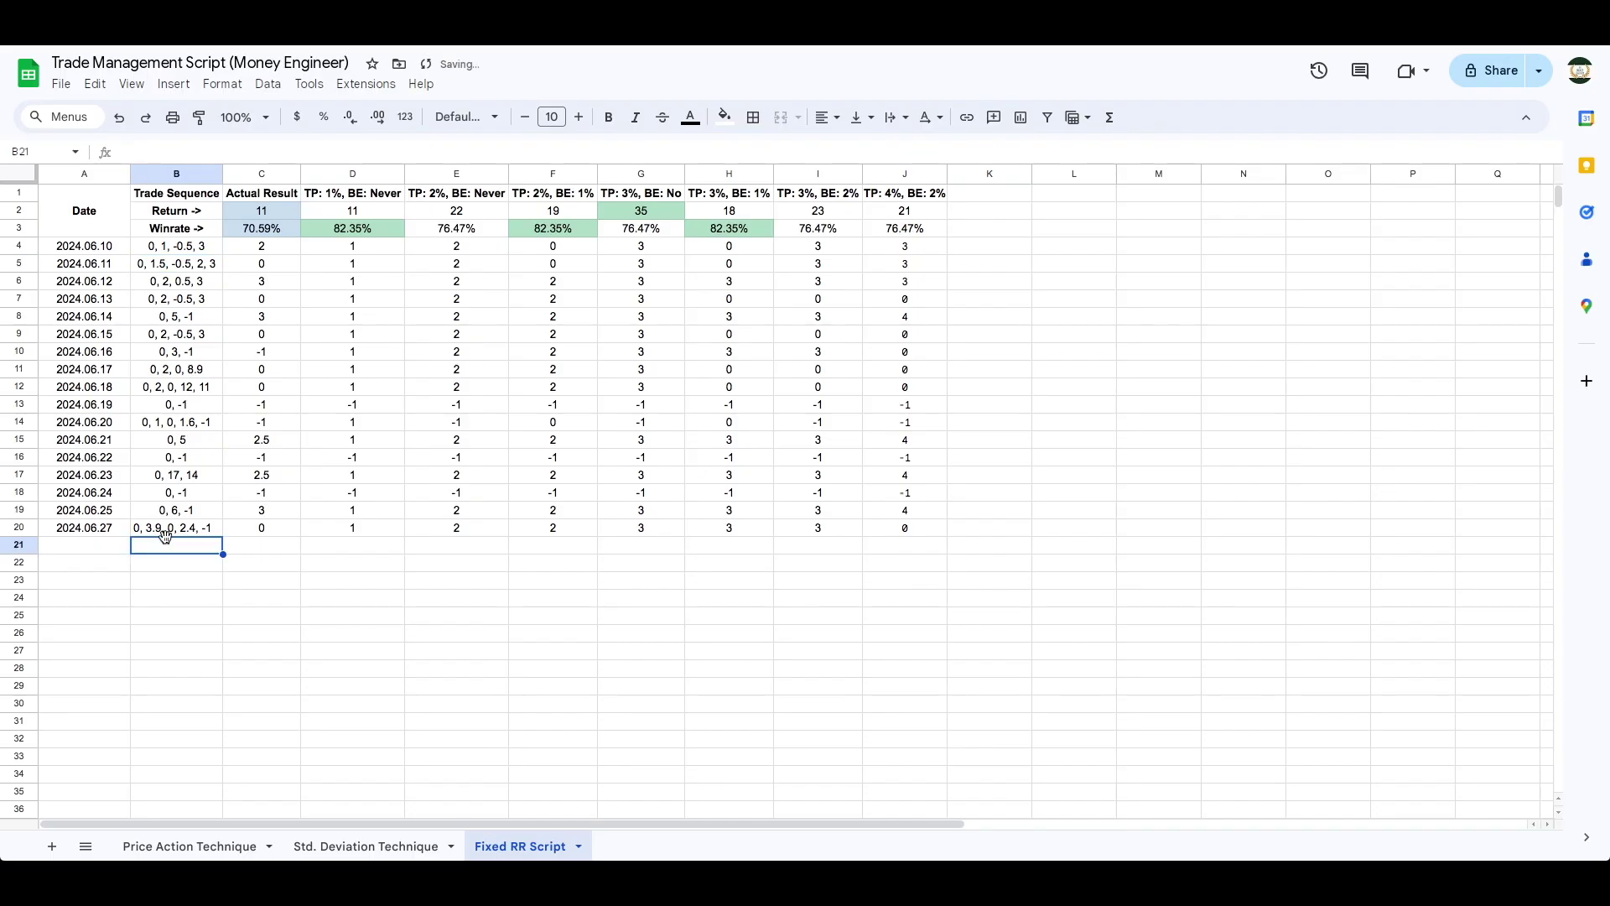
left_click(95, 554)
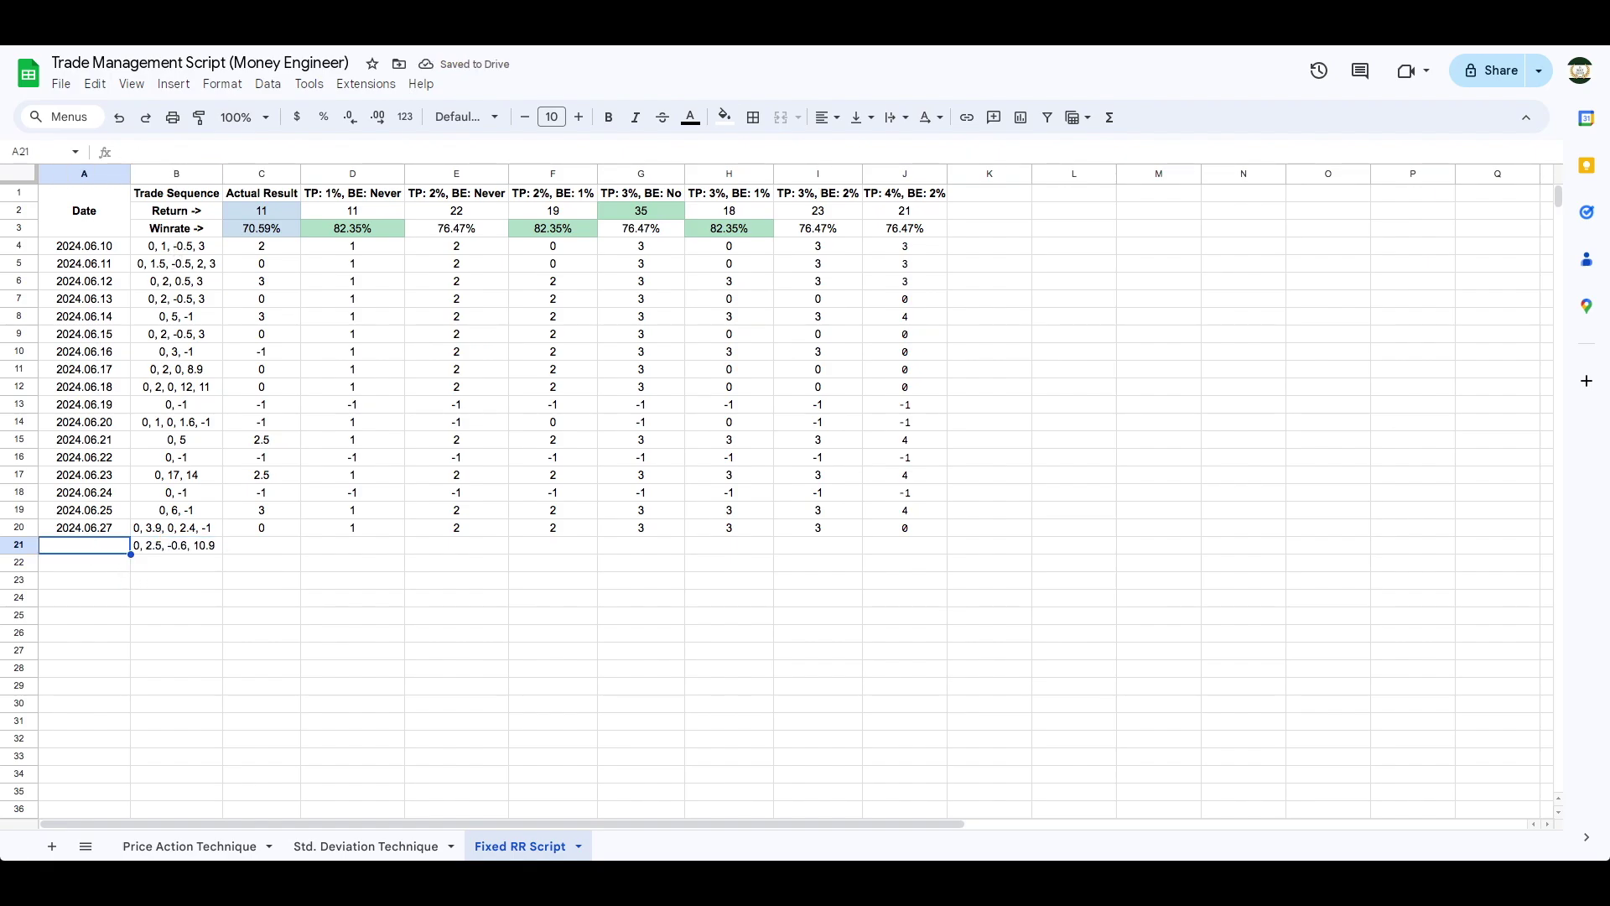
left_click(248, 547)
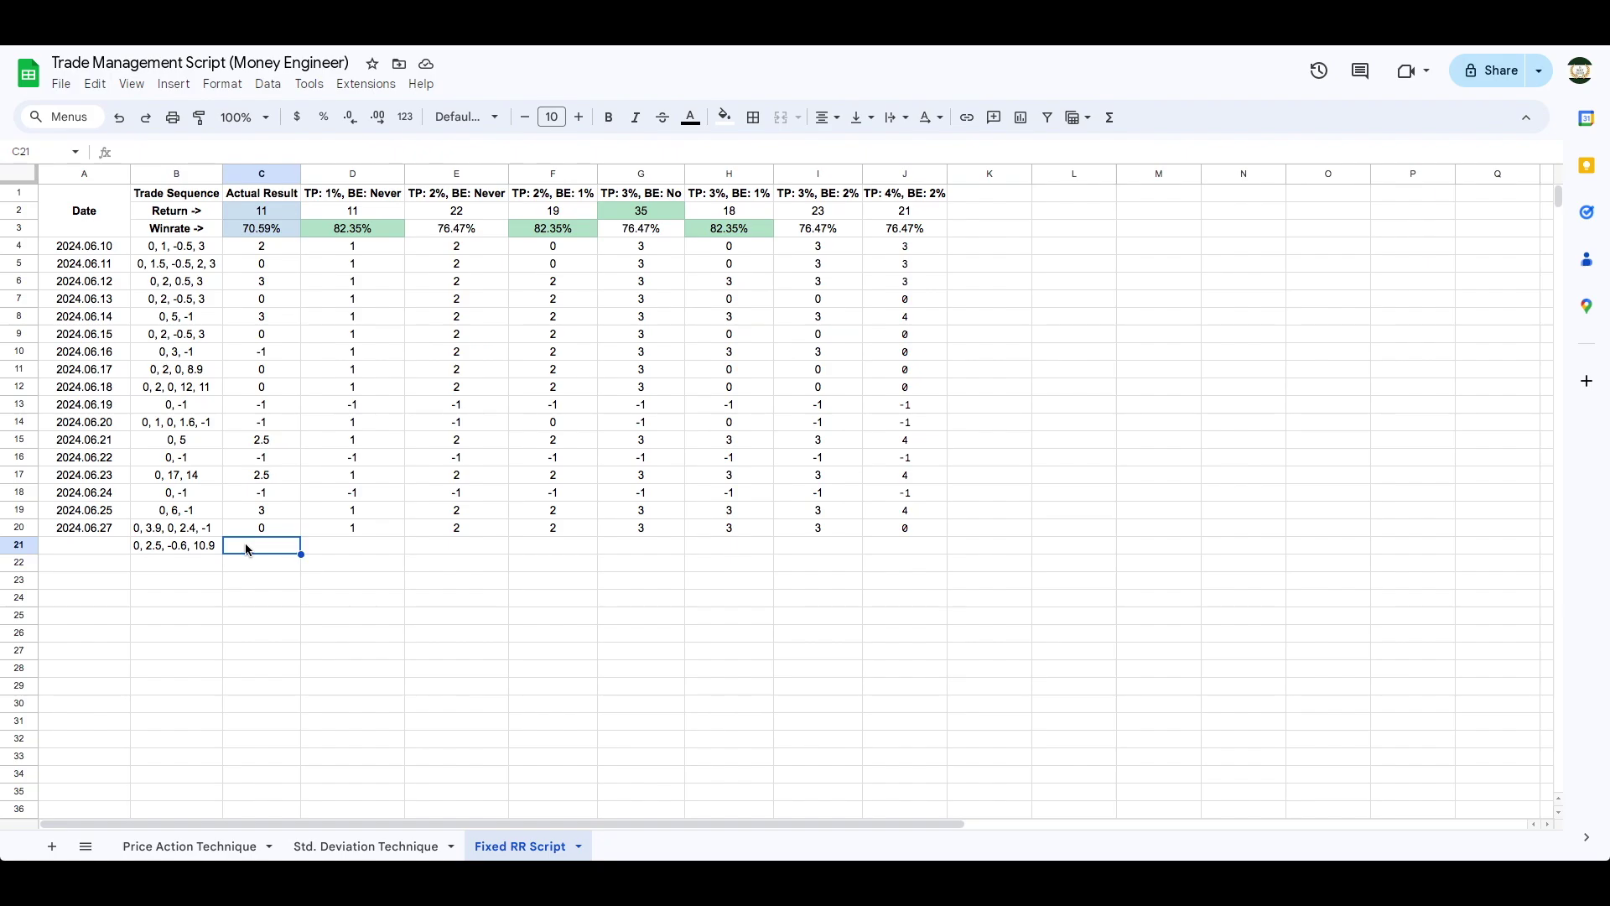
type("3")
Examine the simulateTakeProfit formulas in row 5, comparing their take-profit and break-even arguments with the column headings.
left_click(275, 265)
left_click(335, 261)
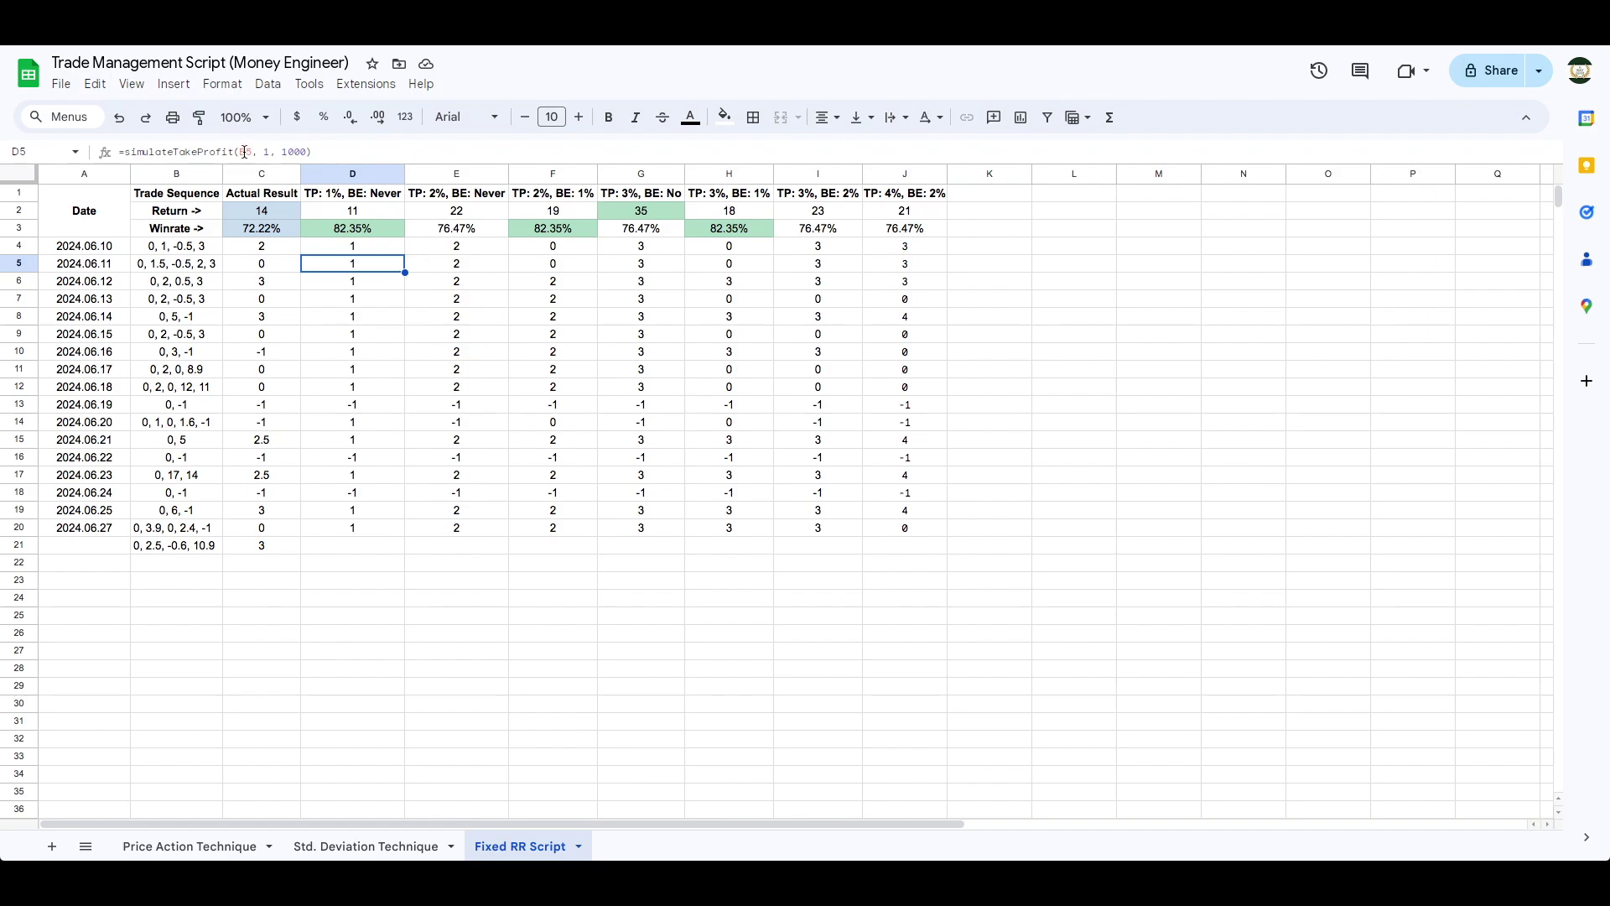
left_click(178, 265)
key("Right")
key("Right")
left_click(445, 263)
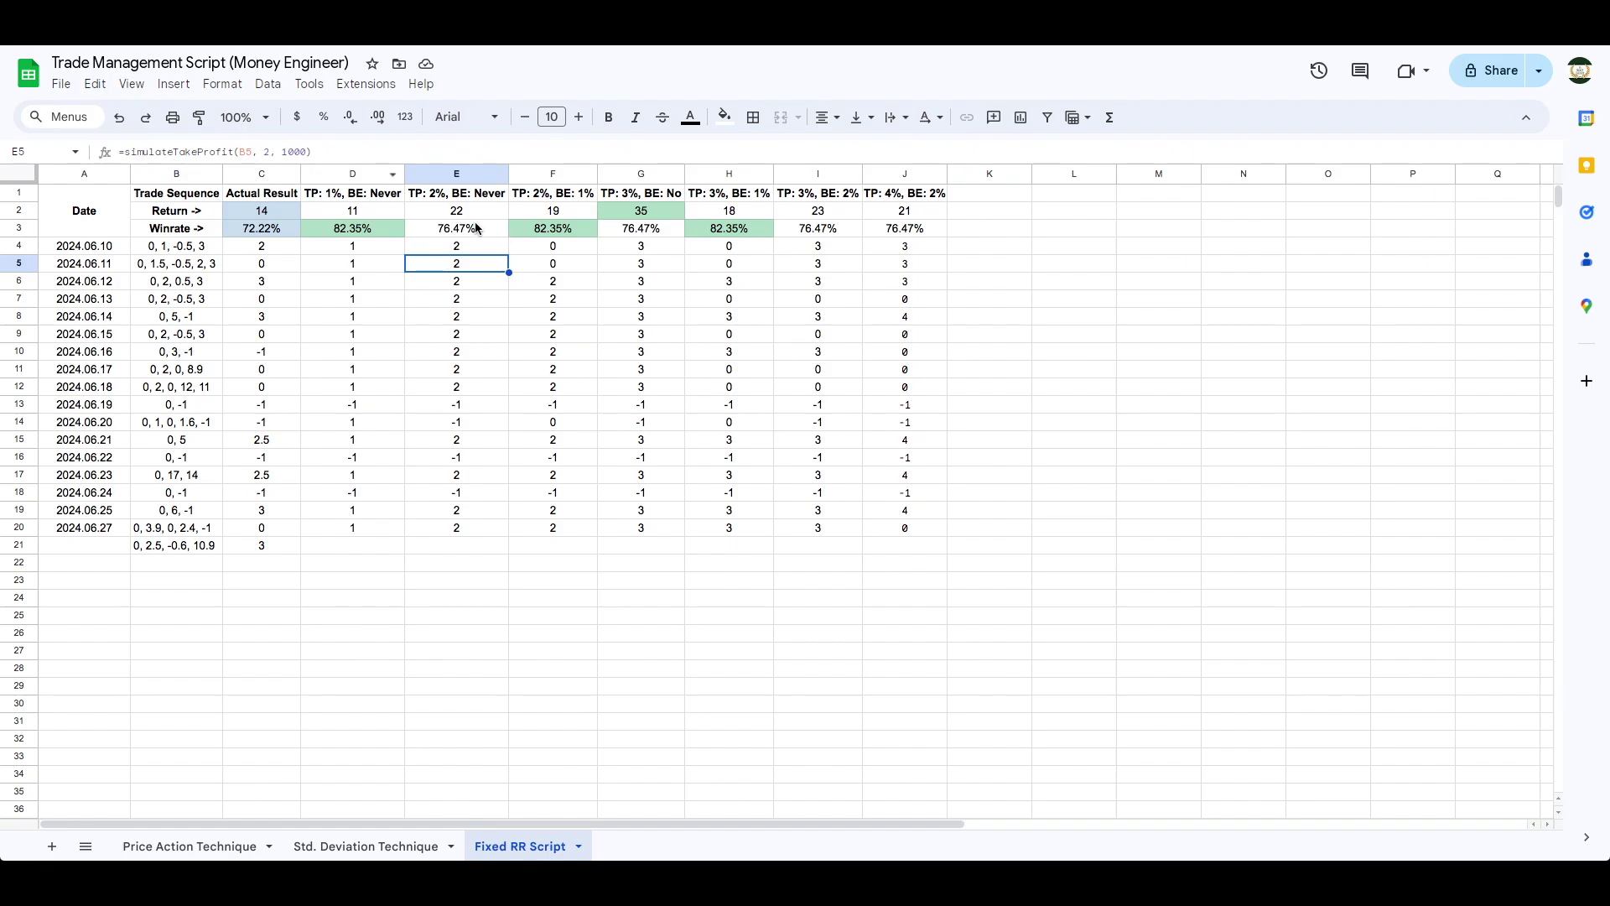
left_click(796, 267)
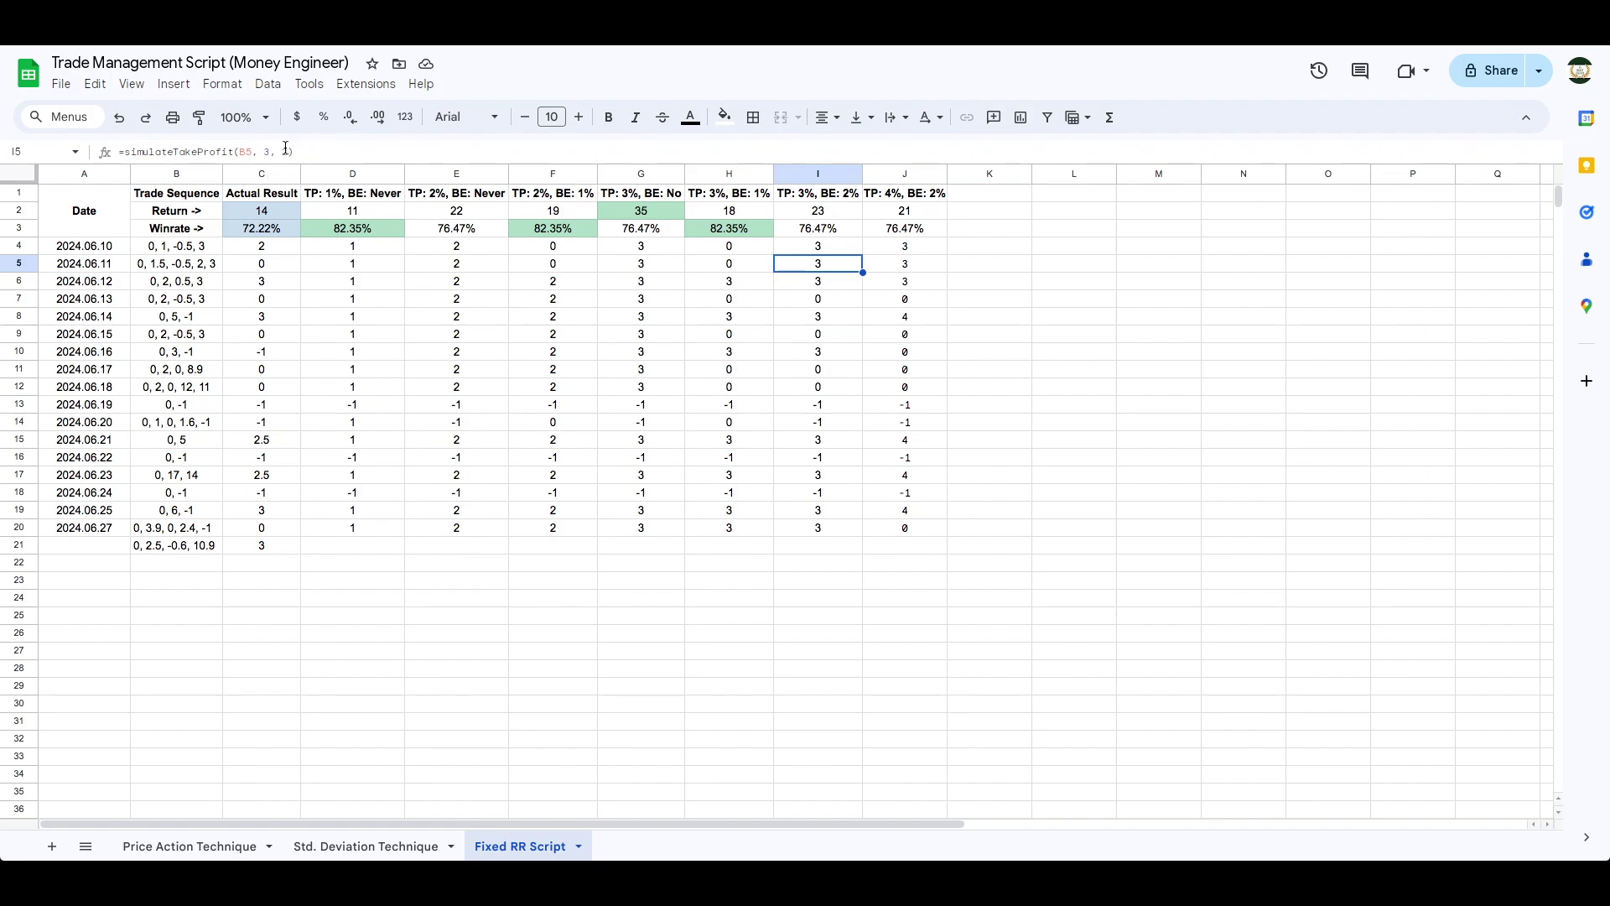
left_click(744, 262)
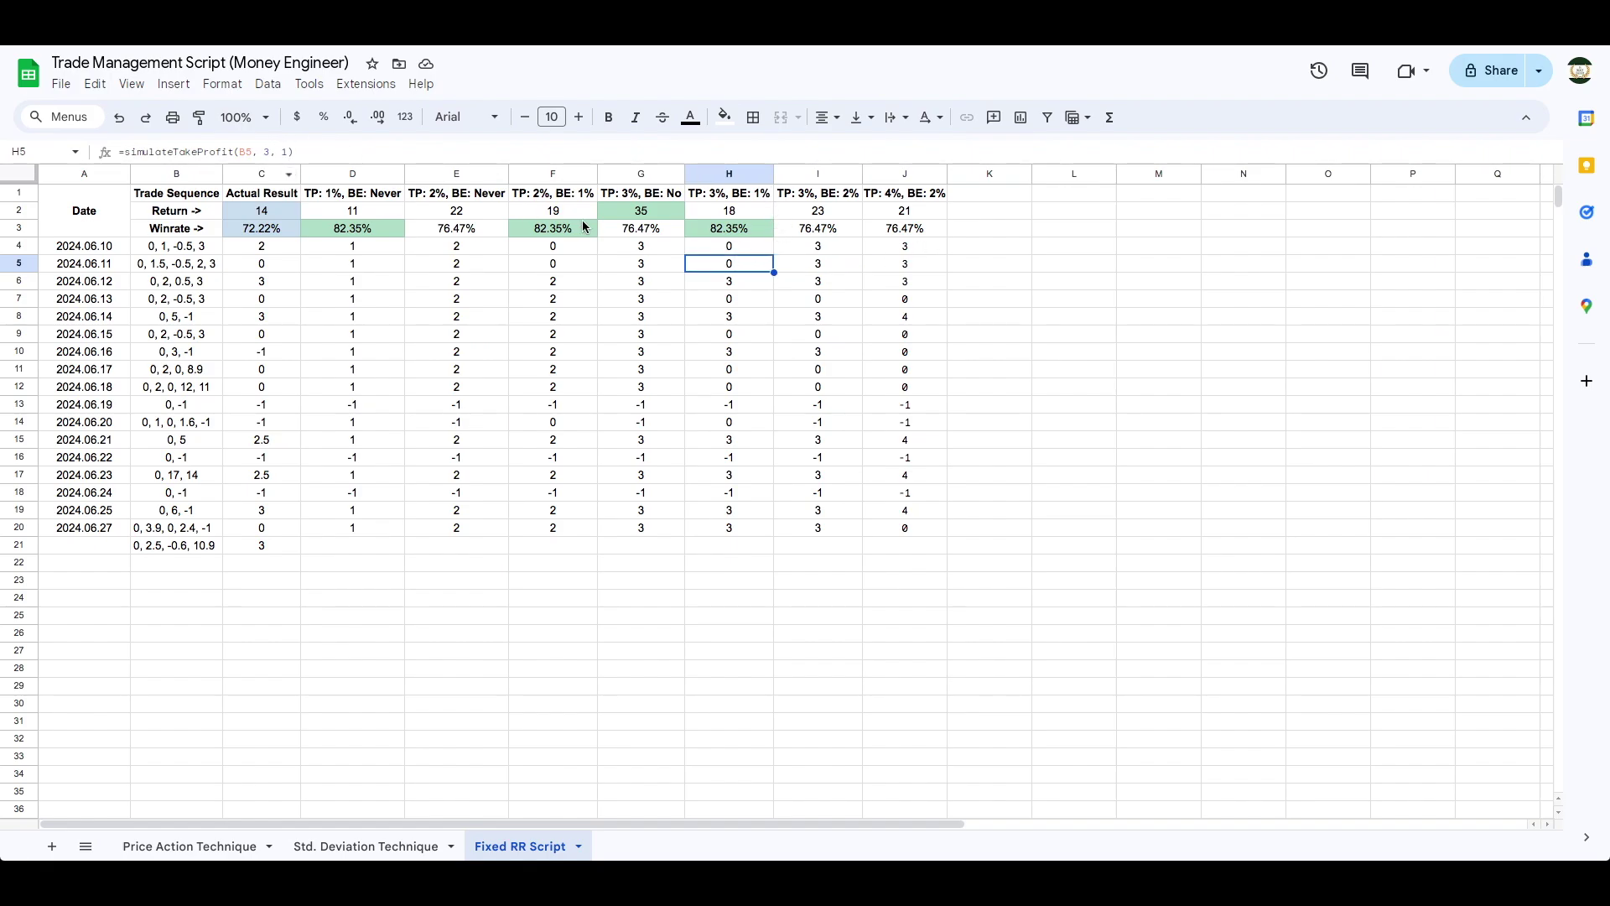
left_click(676, 261)
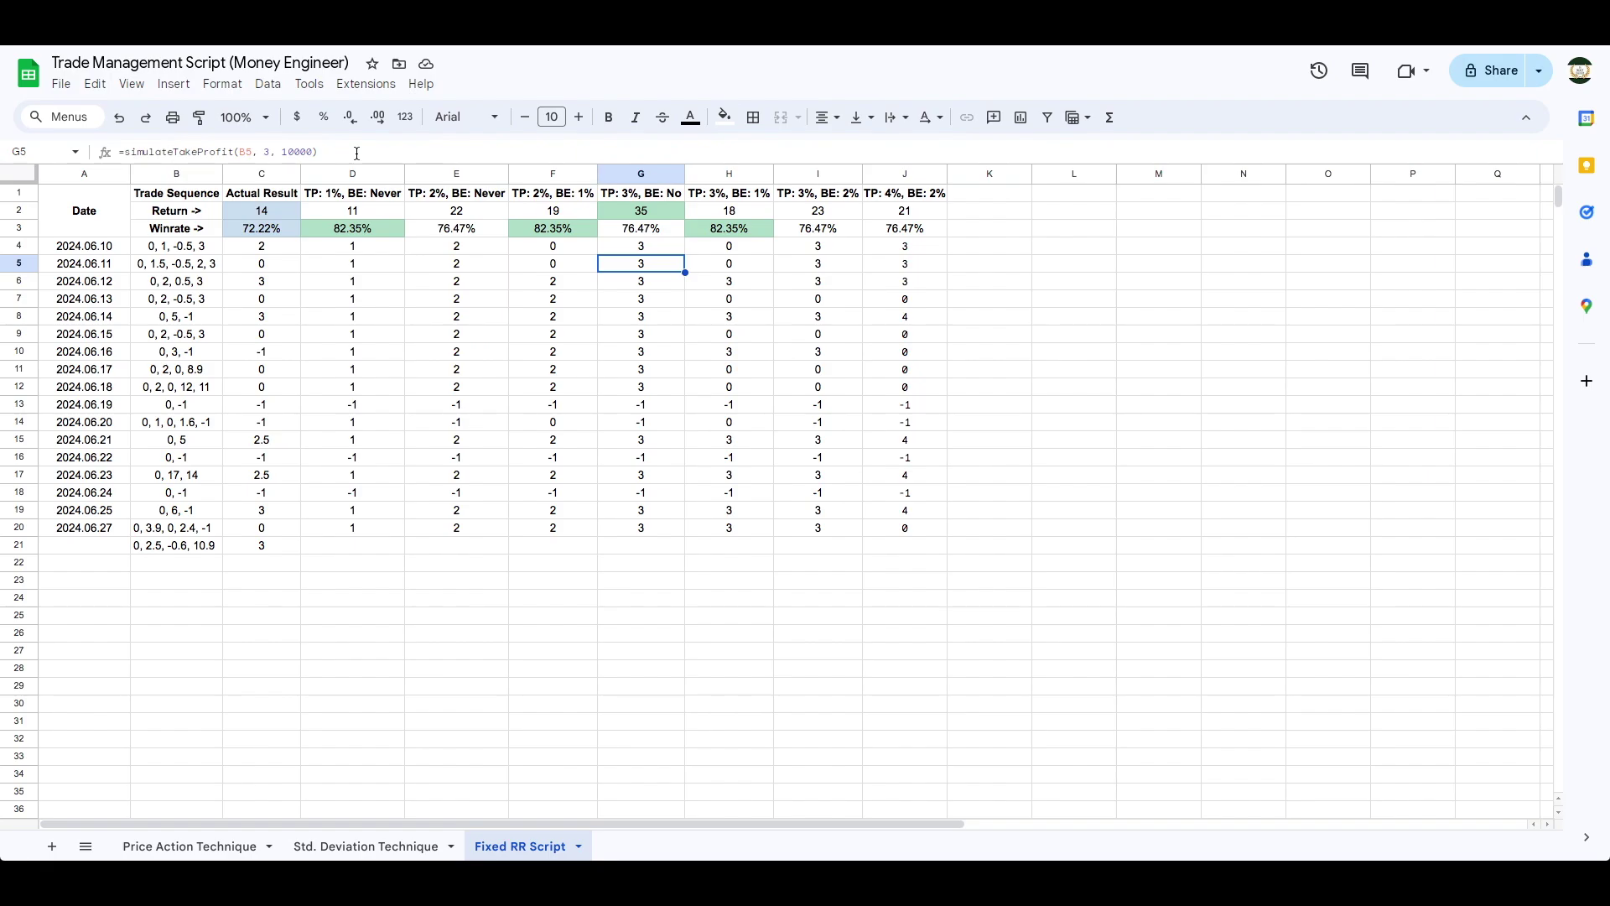
left_click(550, 266)
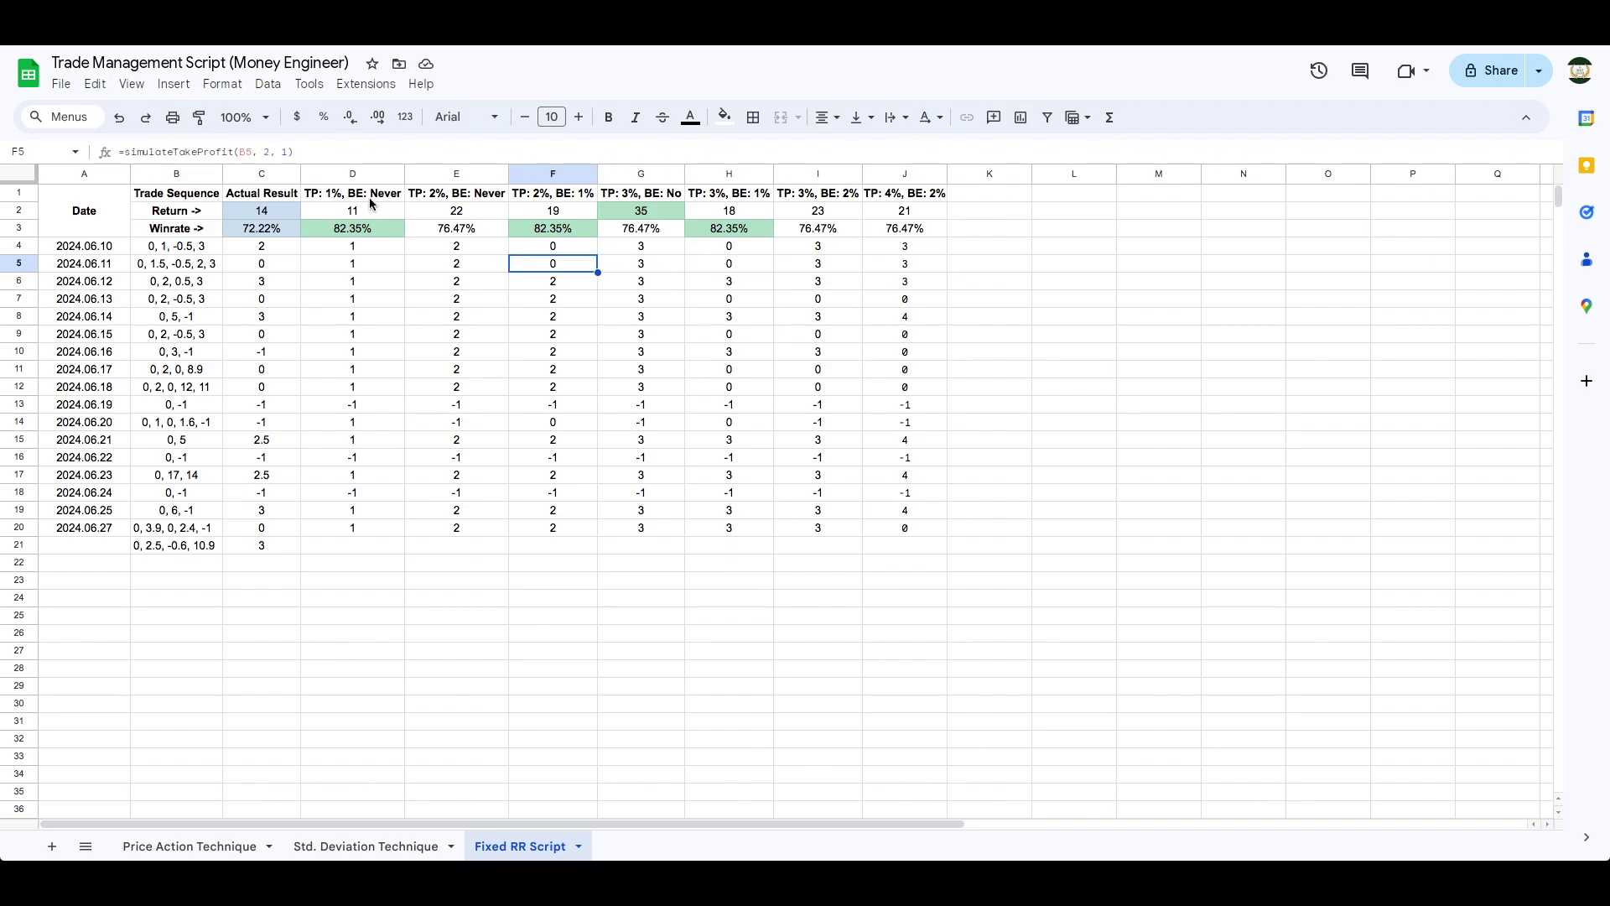
left_click(439, 269)
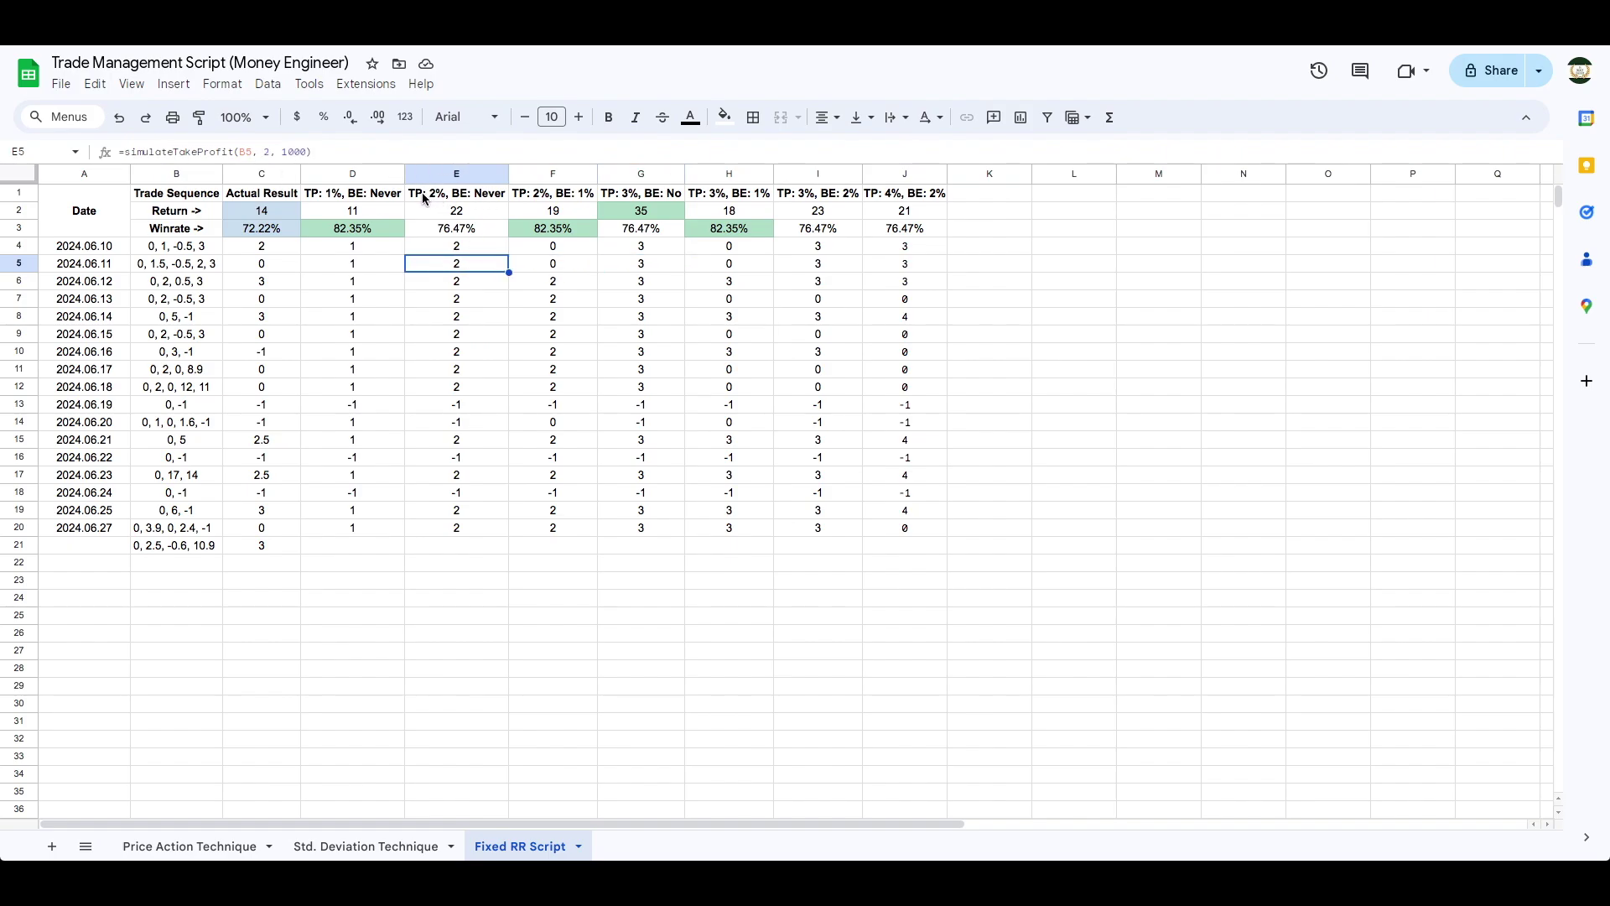
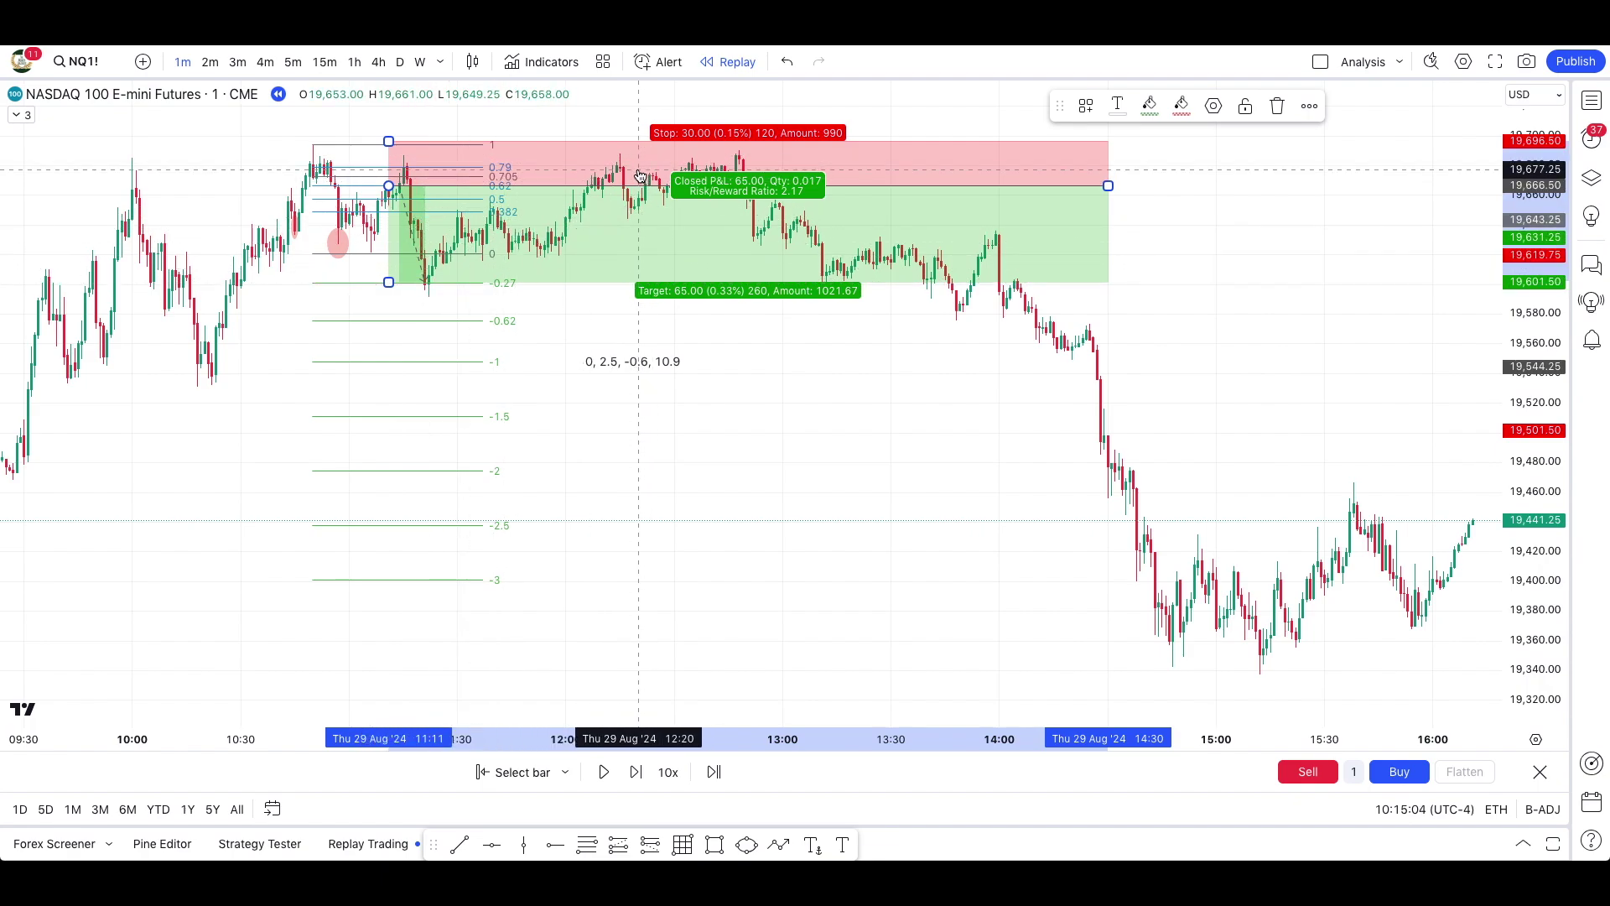
Undo the last target change on the TradingView short position, and inspect the Google Sheets row 21 formulas for TP 3% with BE 2% and 1%.
key("ctrl+z")
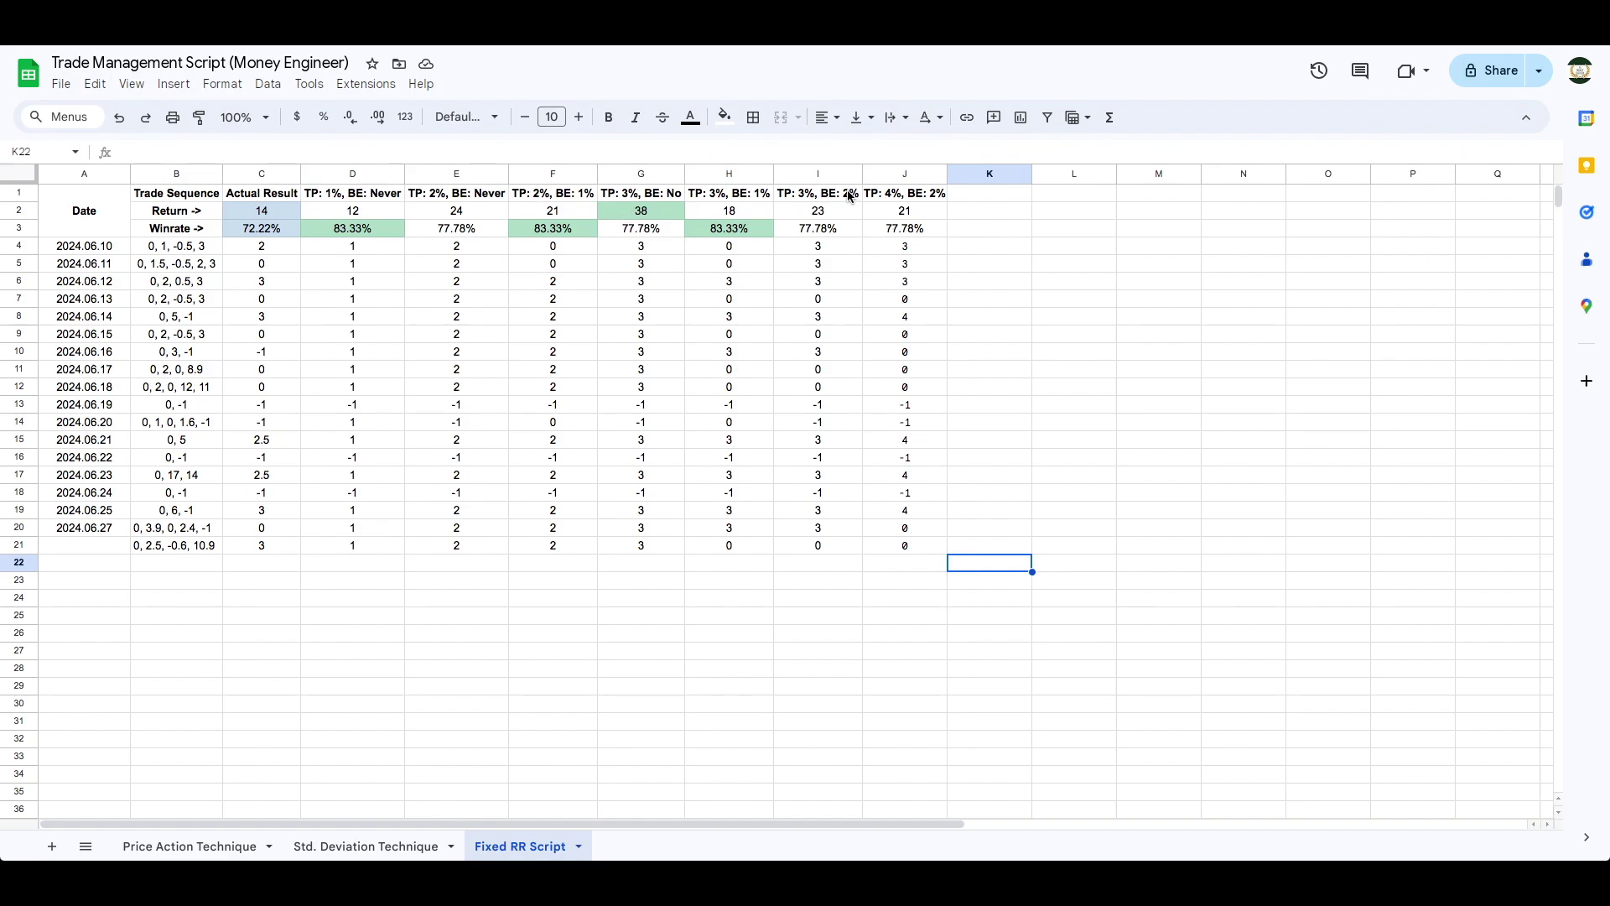
left_click(815, 547)
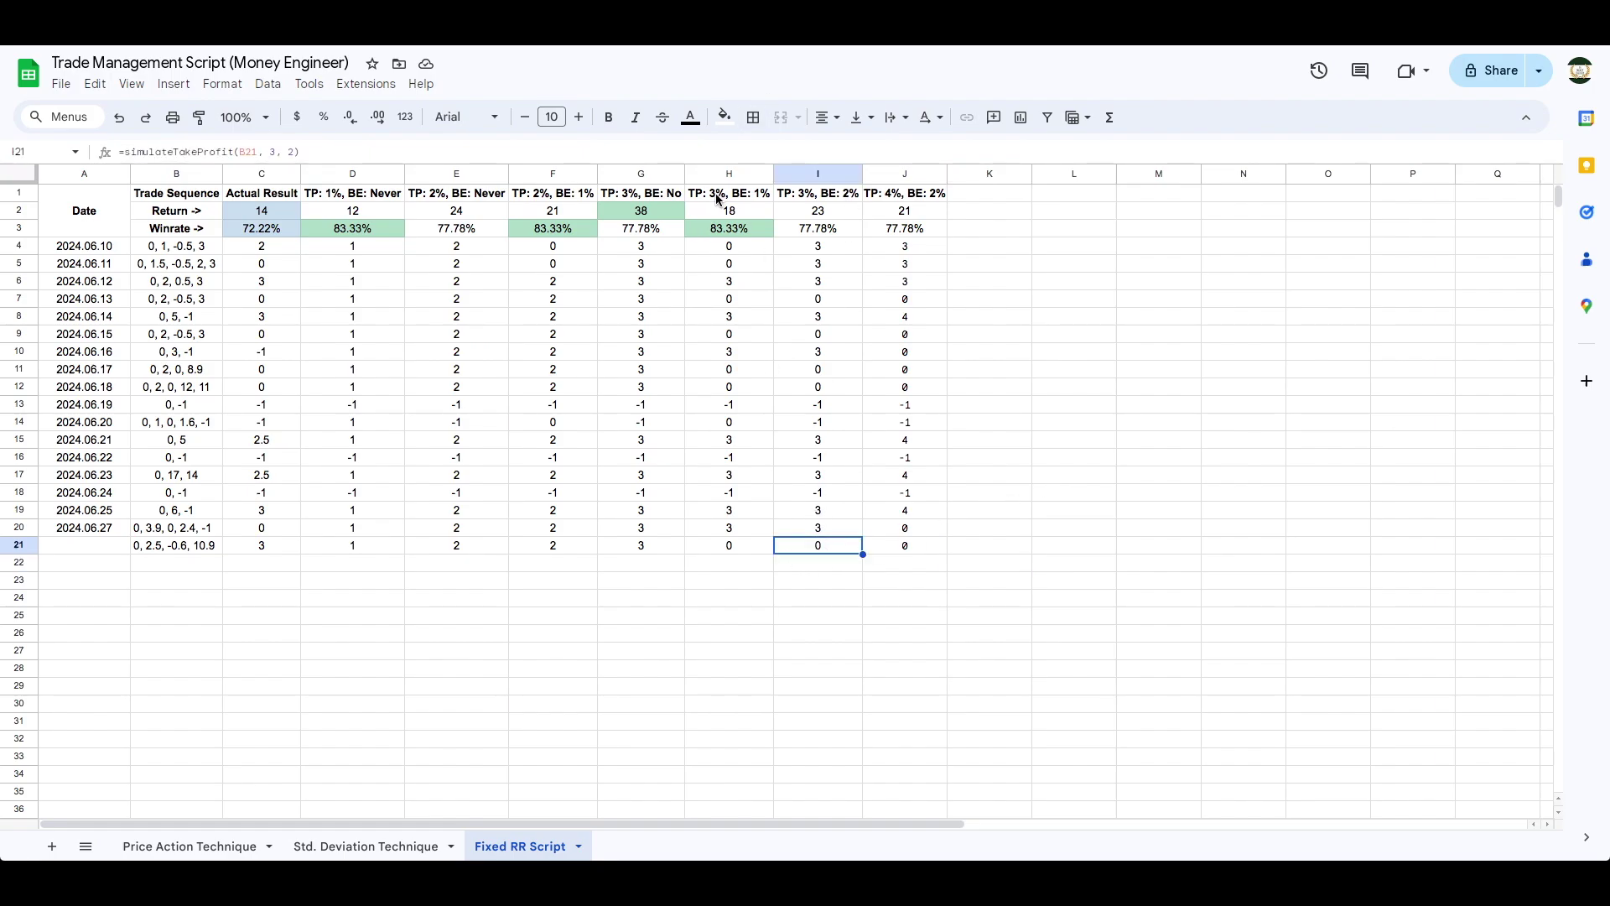
key("Left")
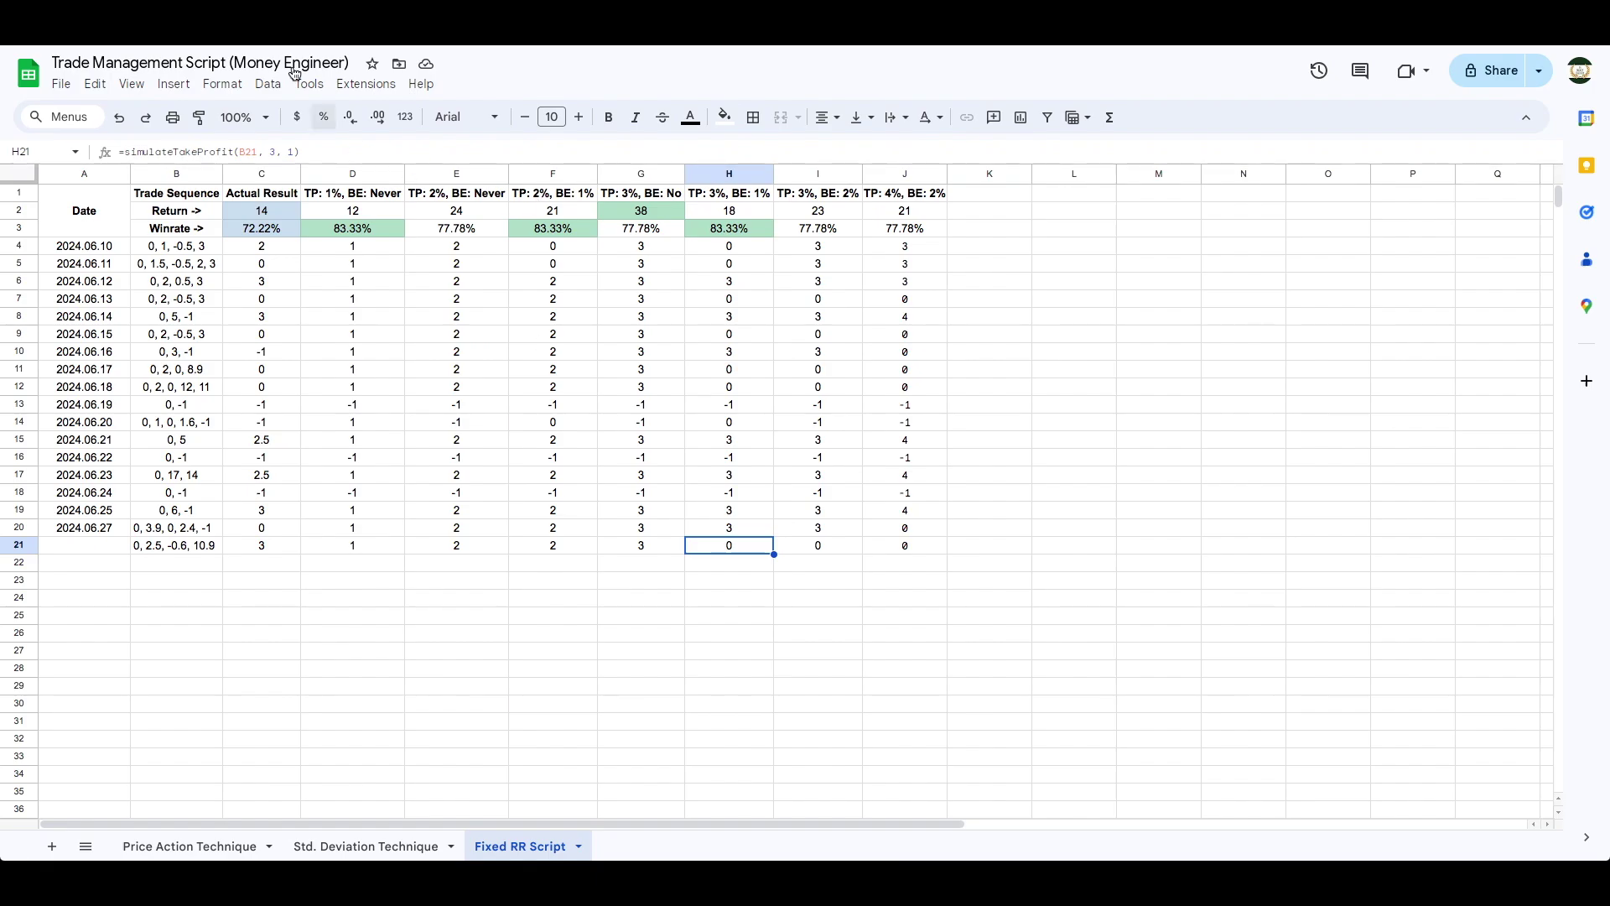
Switch to the TradingView chart and move the short position's target up to 19,636.00.
key("super+Tab")
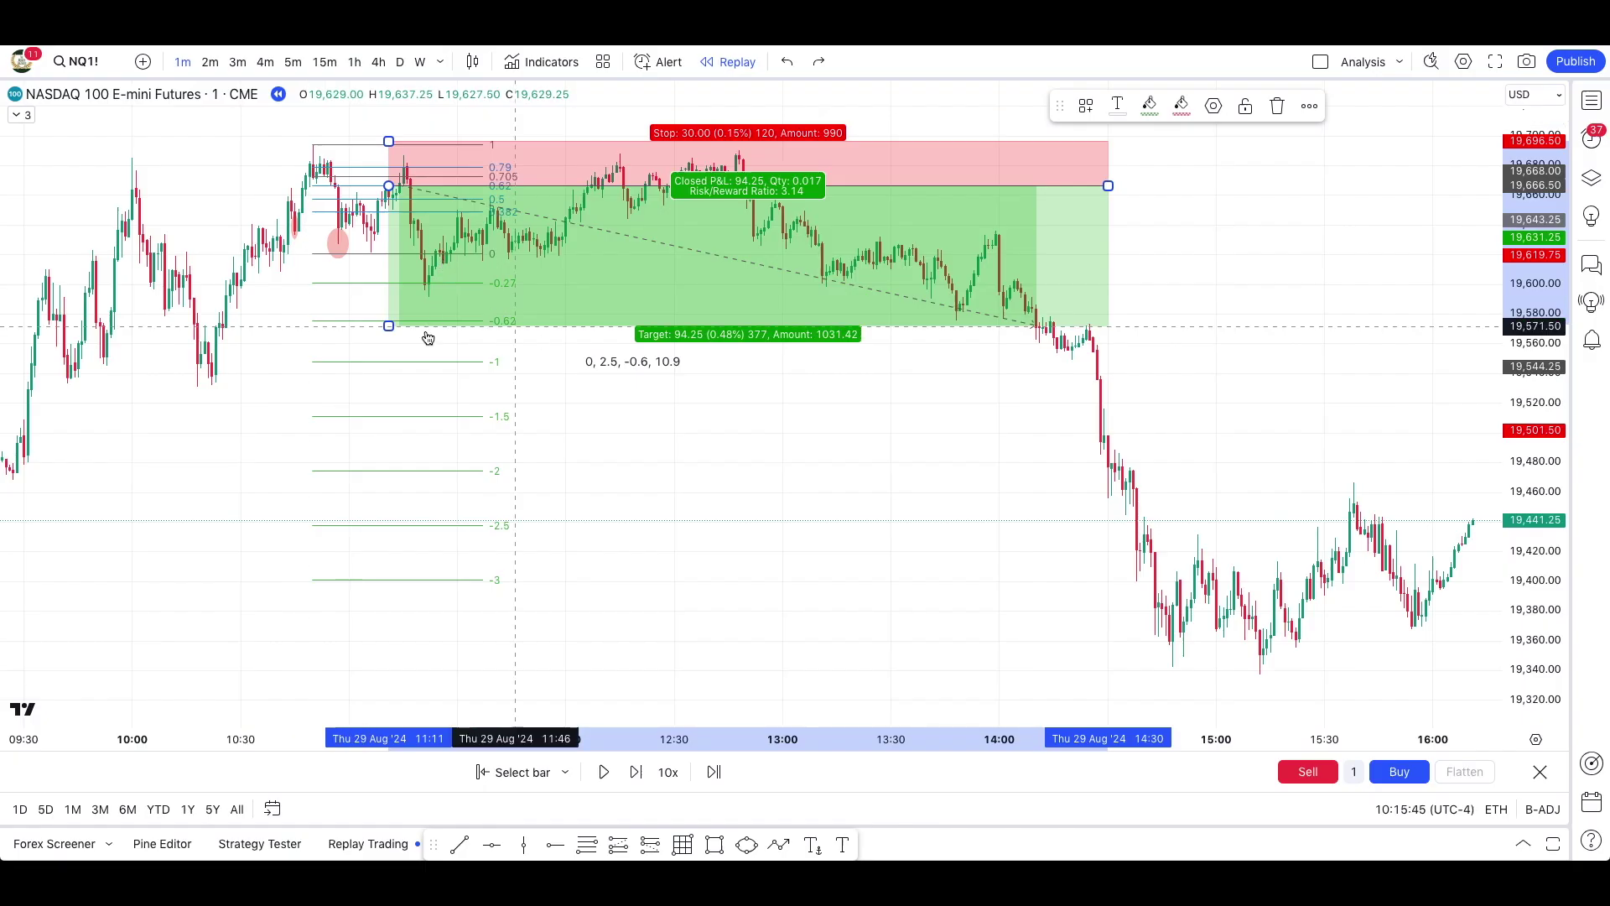
mouse_move(389, 318)
left_mouse_down()
mouse_move(391, 233)
mouse_move(384, 287)
mouse_move(426, 276)
left_mouse_up()
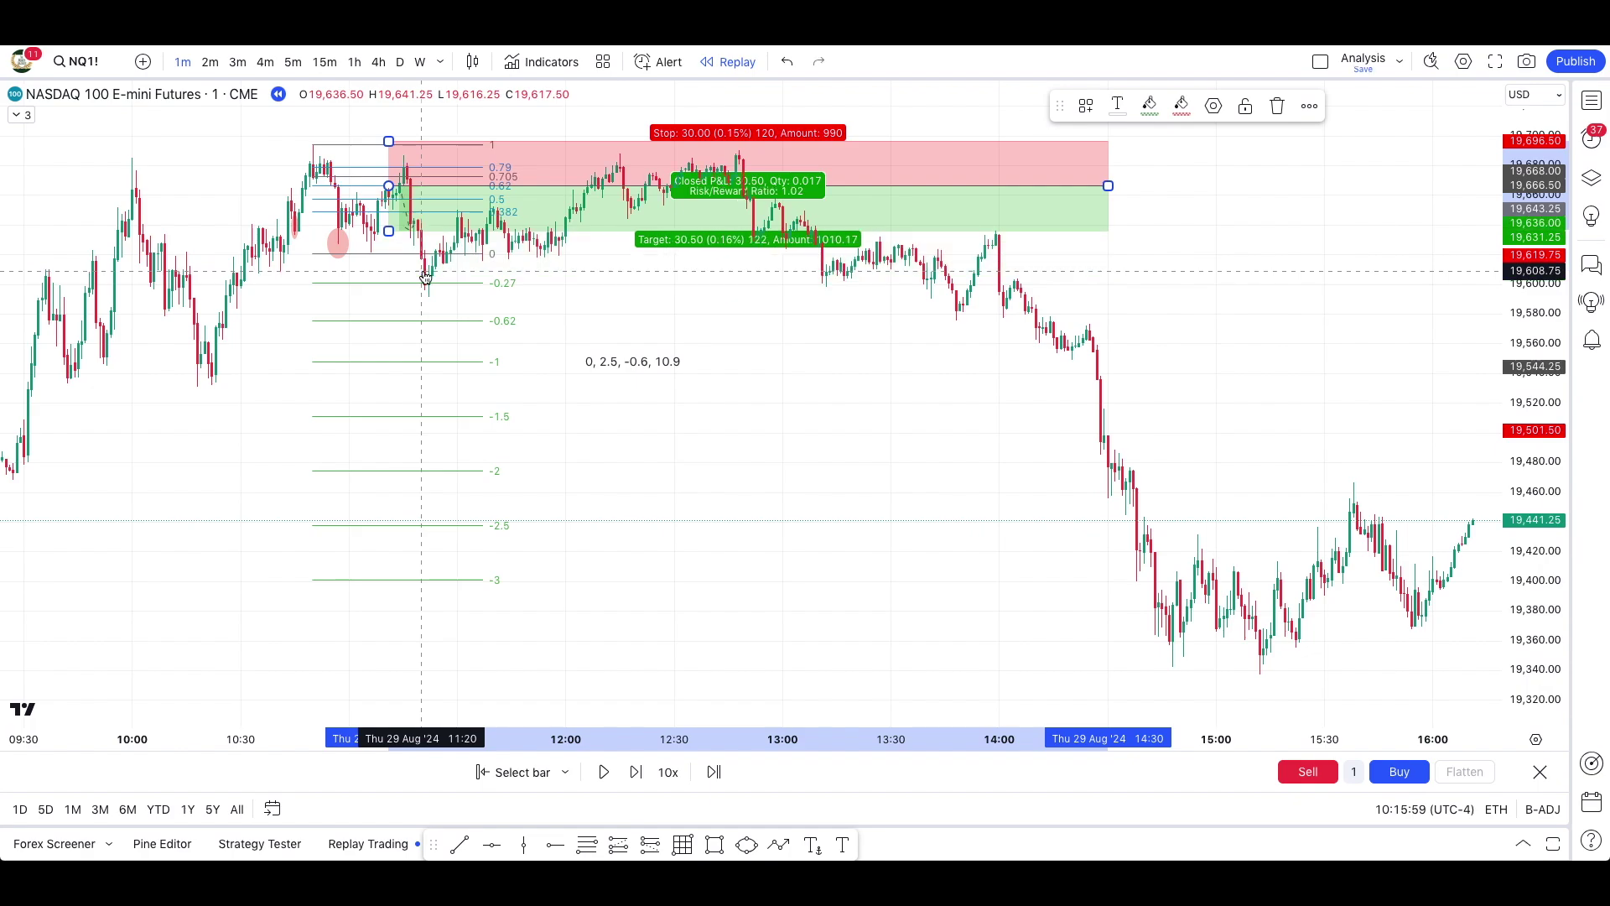
Copy Development sequences from Excel into the Google Sheets Trade Sequence column from B22 down, and fill the row 21 formulas in D to J through row 30.
key("alt+Tab")
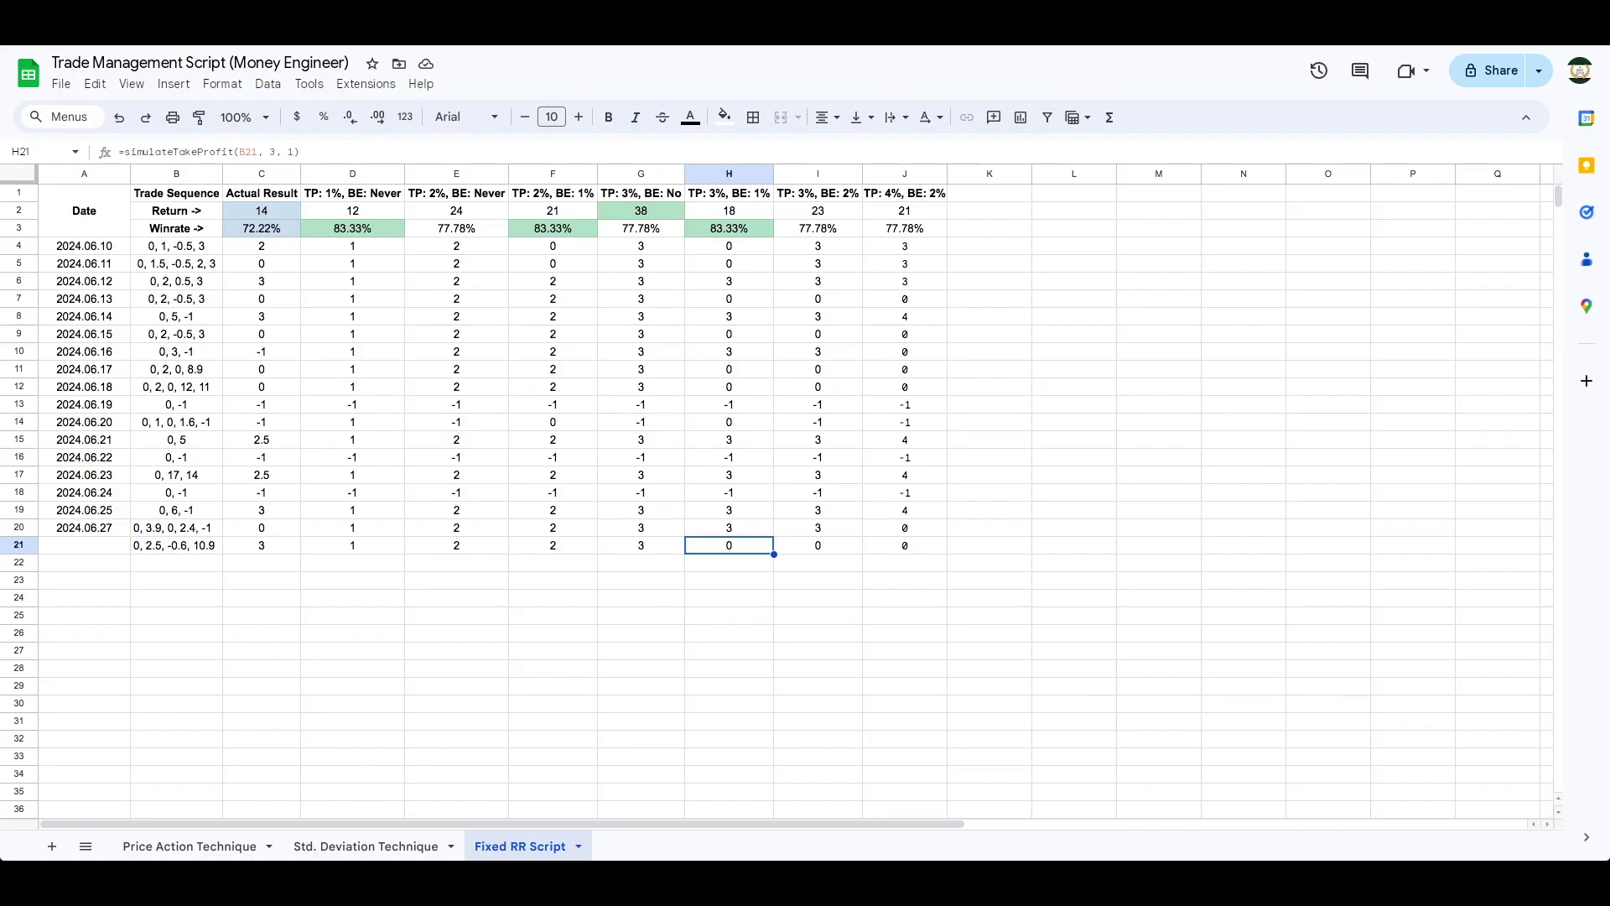
key("alt+Tab")
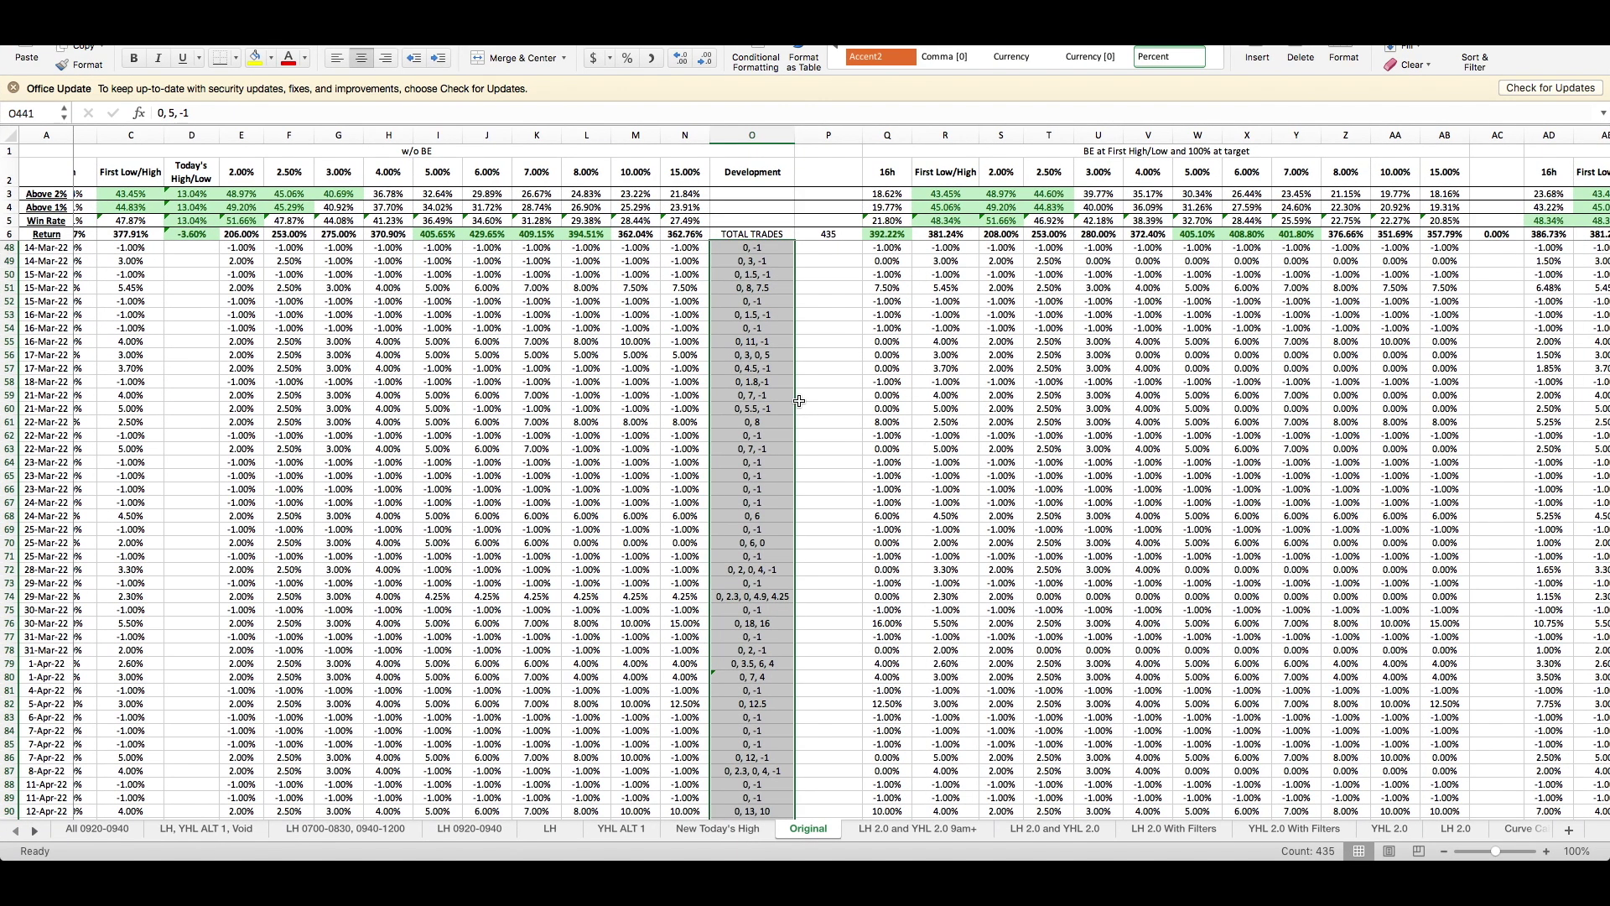
scroll(798, 401, "down", 5)
scroll(799, 401, "down", 2)
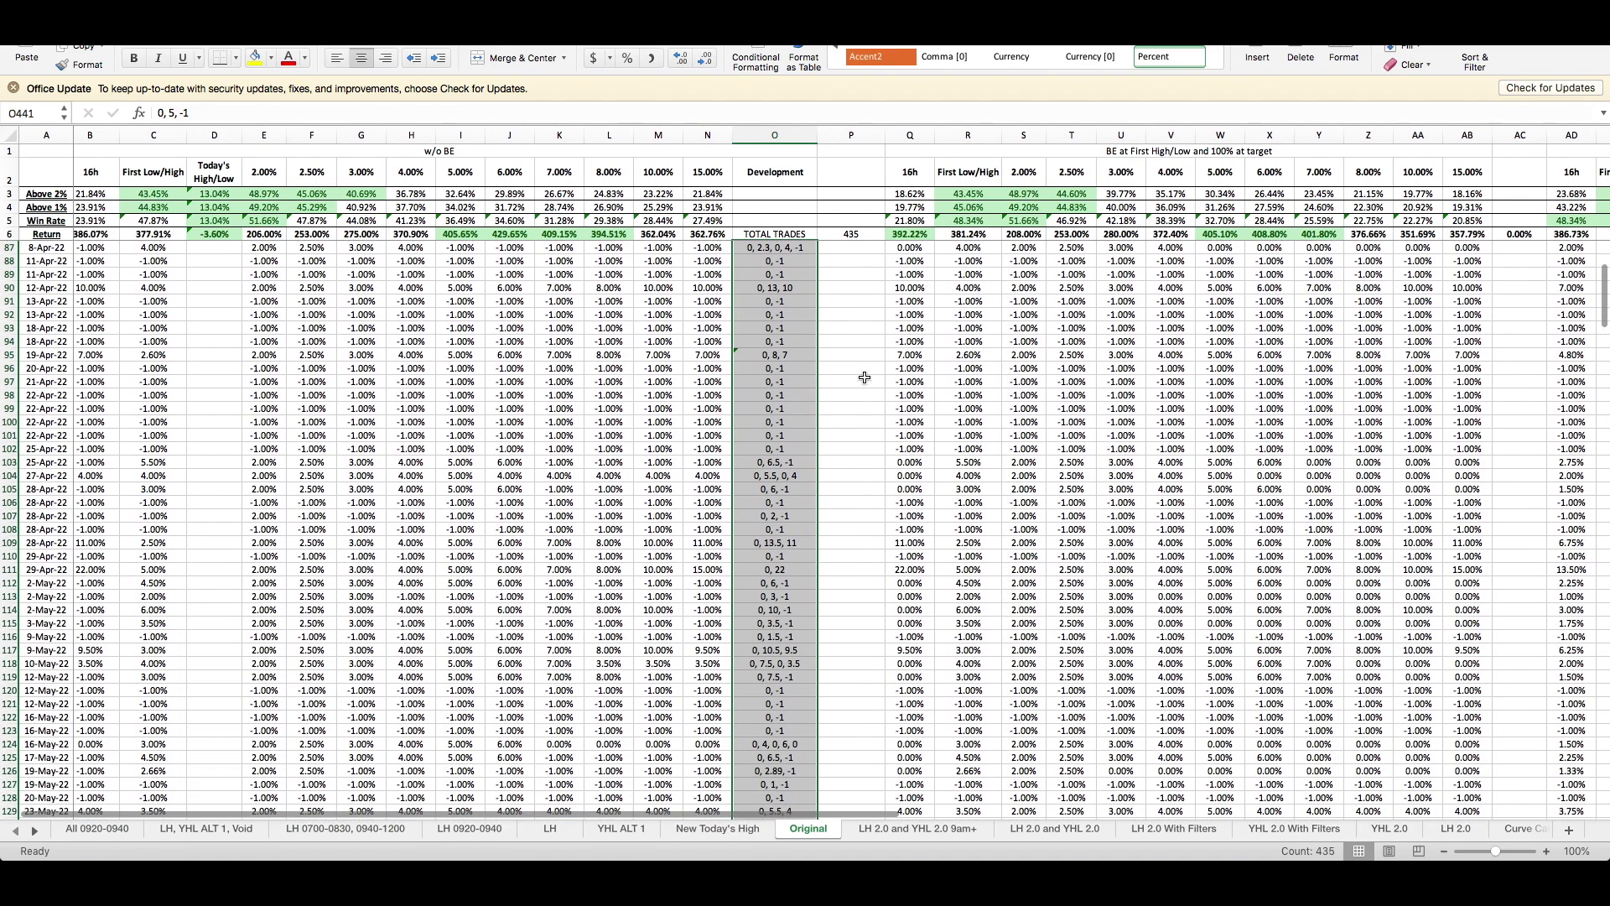
key("alt+Tab")
left_click(182, 569)
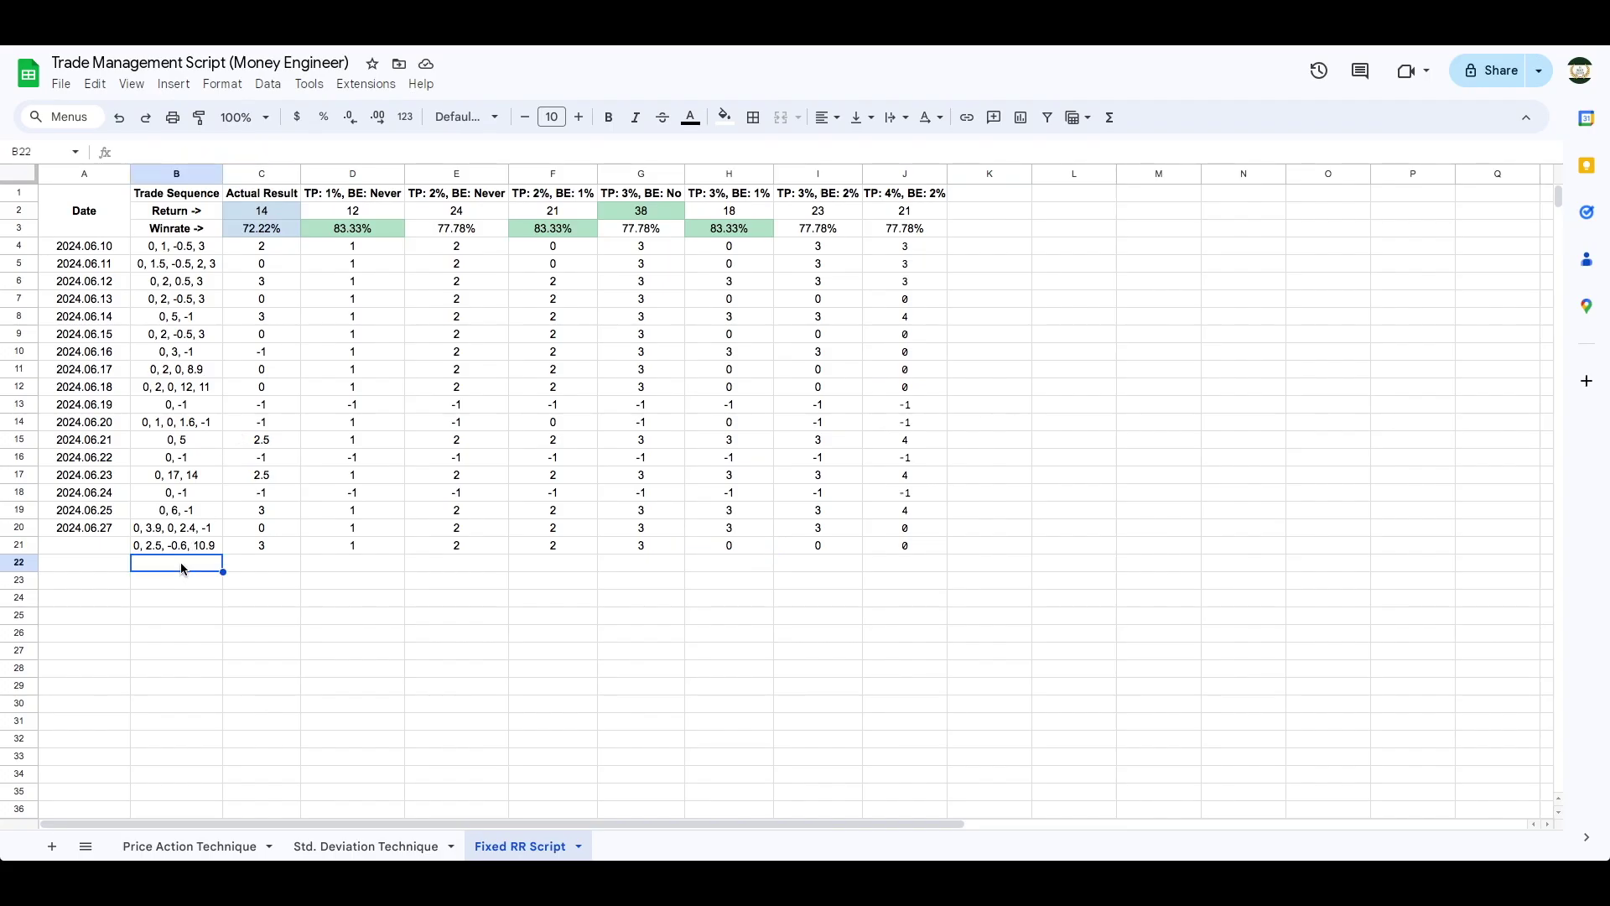
key("ctrl+v")
left_click_drag(362, 549, 947, 726)
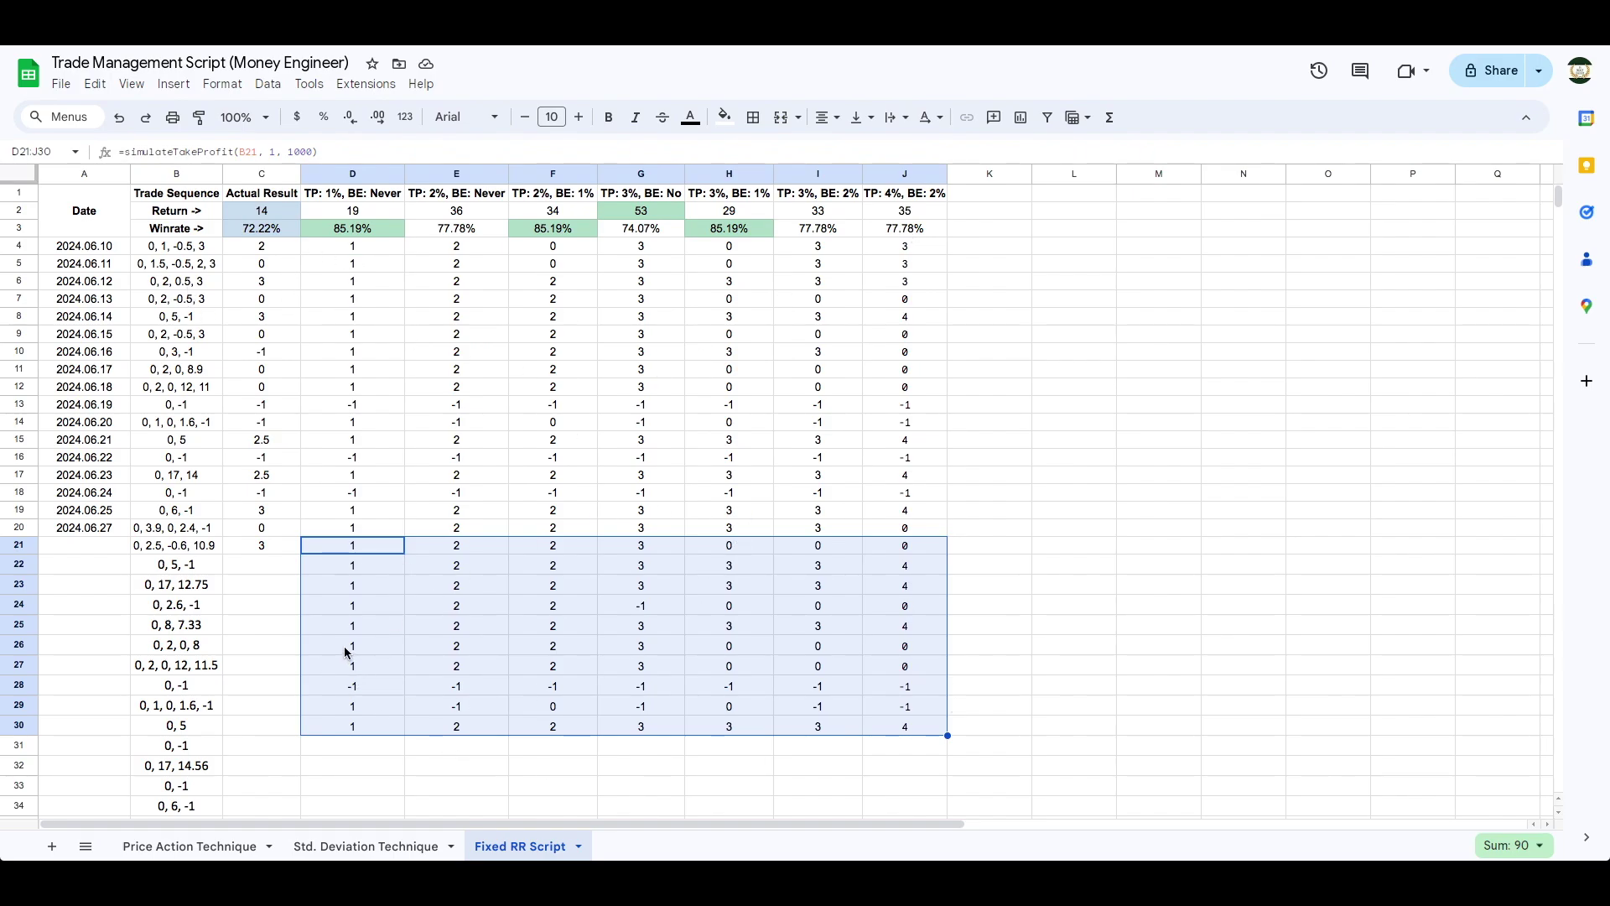
Undo the pasted trade sequences and filled formulas below row 21, and inspect the Actual Result winrate formula in C3.
key("ctrl+z")
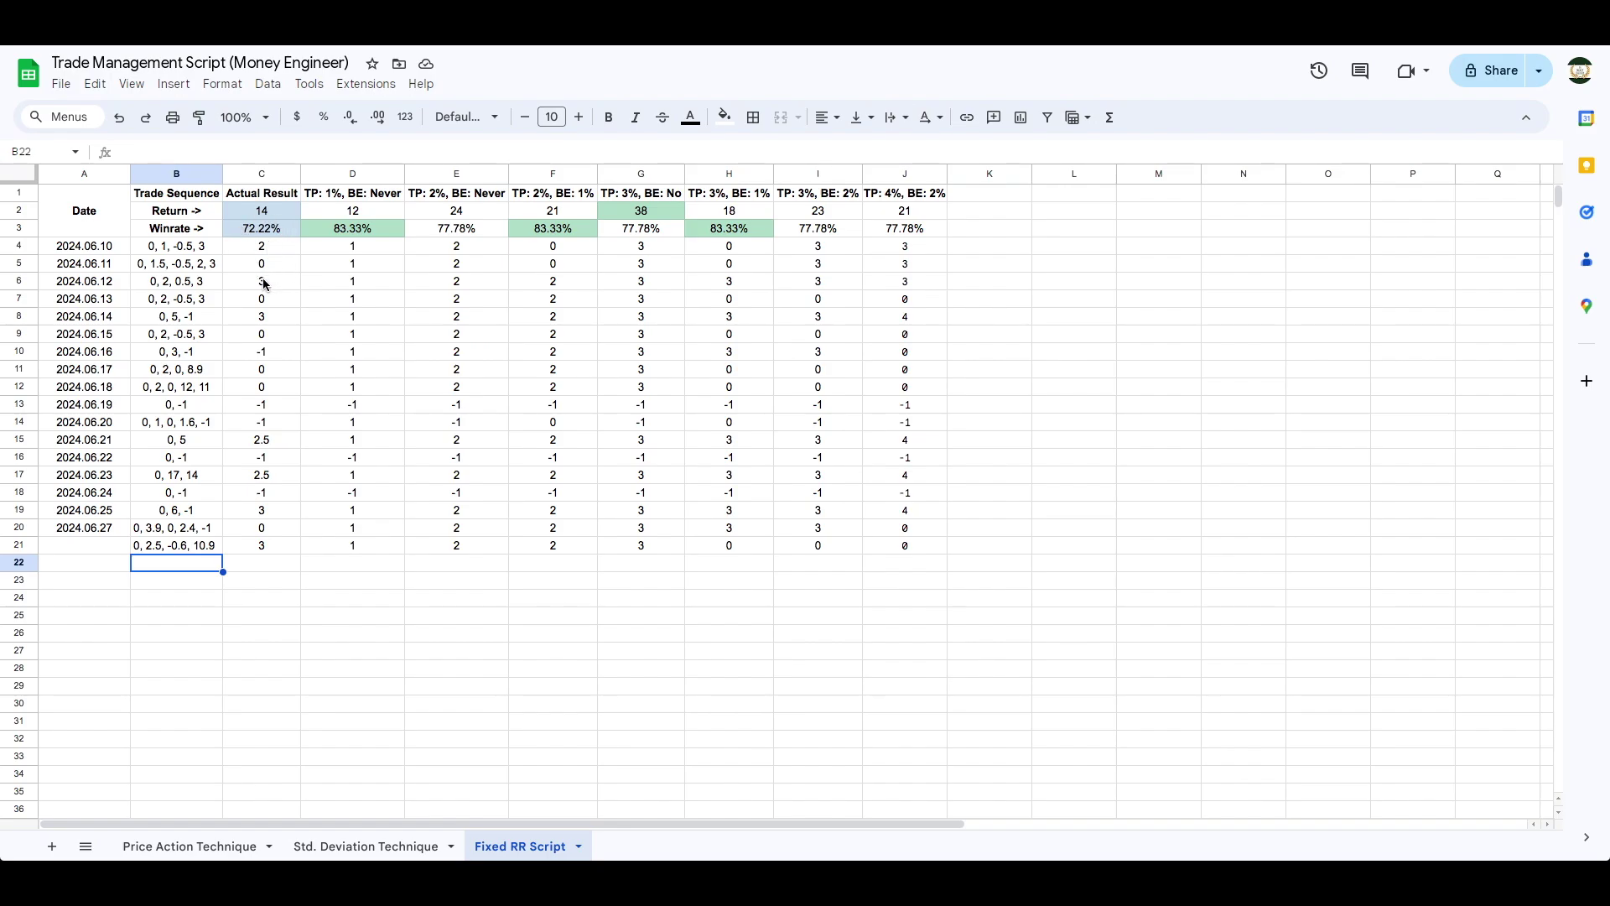
left_click(259, 234)
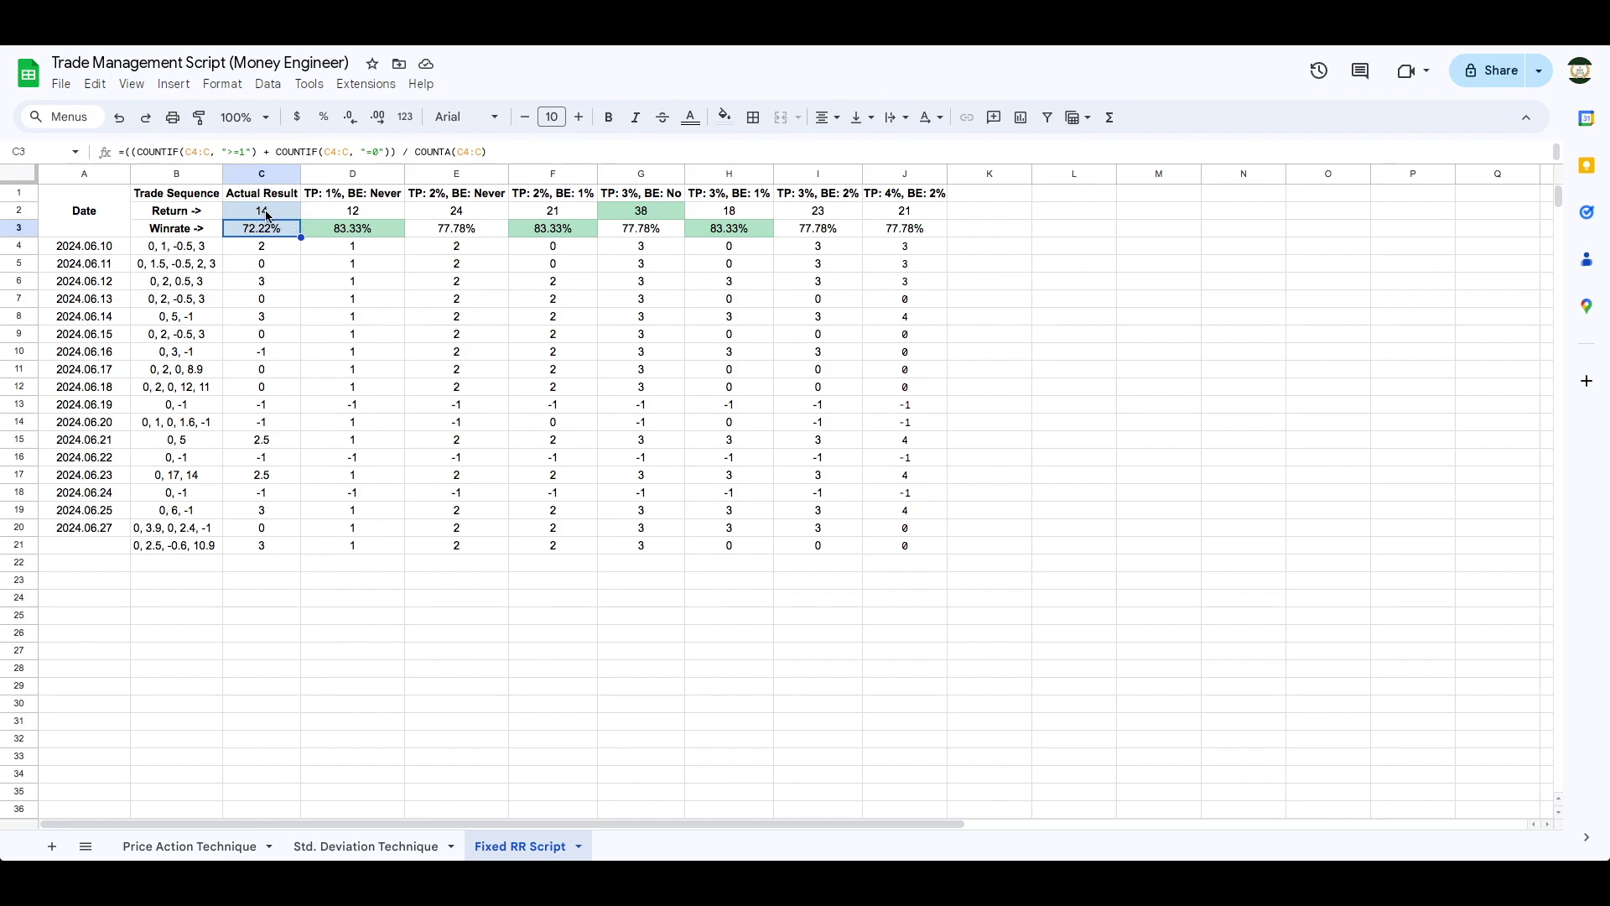
left_click(478, 285)
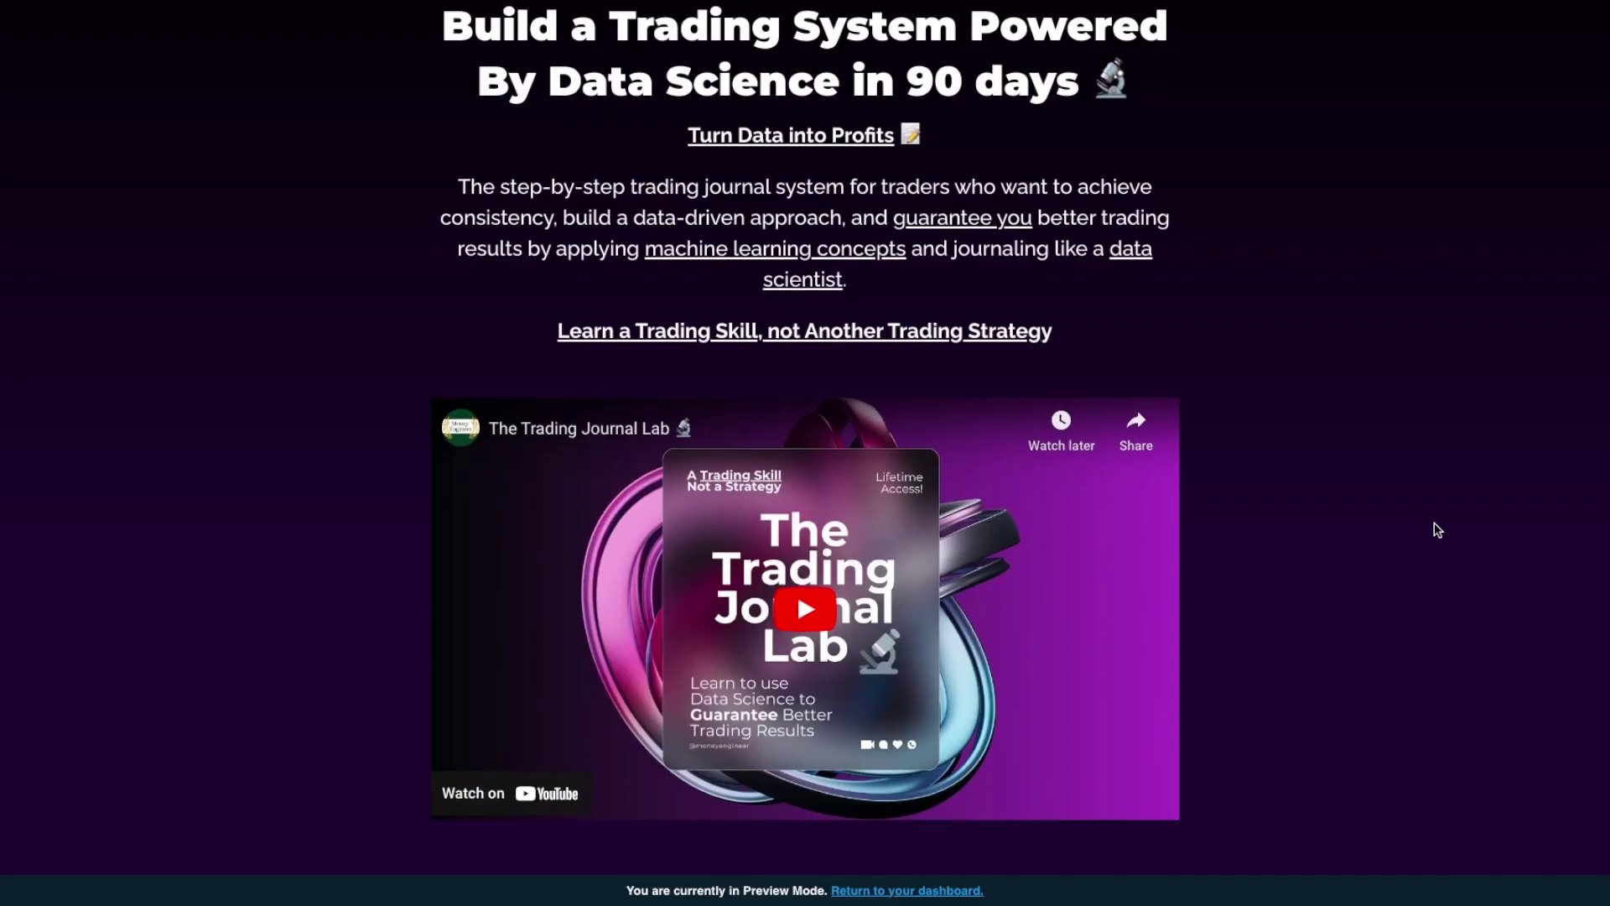
Switch to the Trading Journal Lab sales page and review its included offers, course access section and trader testimonials.
scroll(1438, 530, "down", 15)
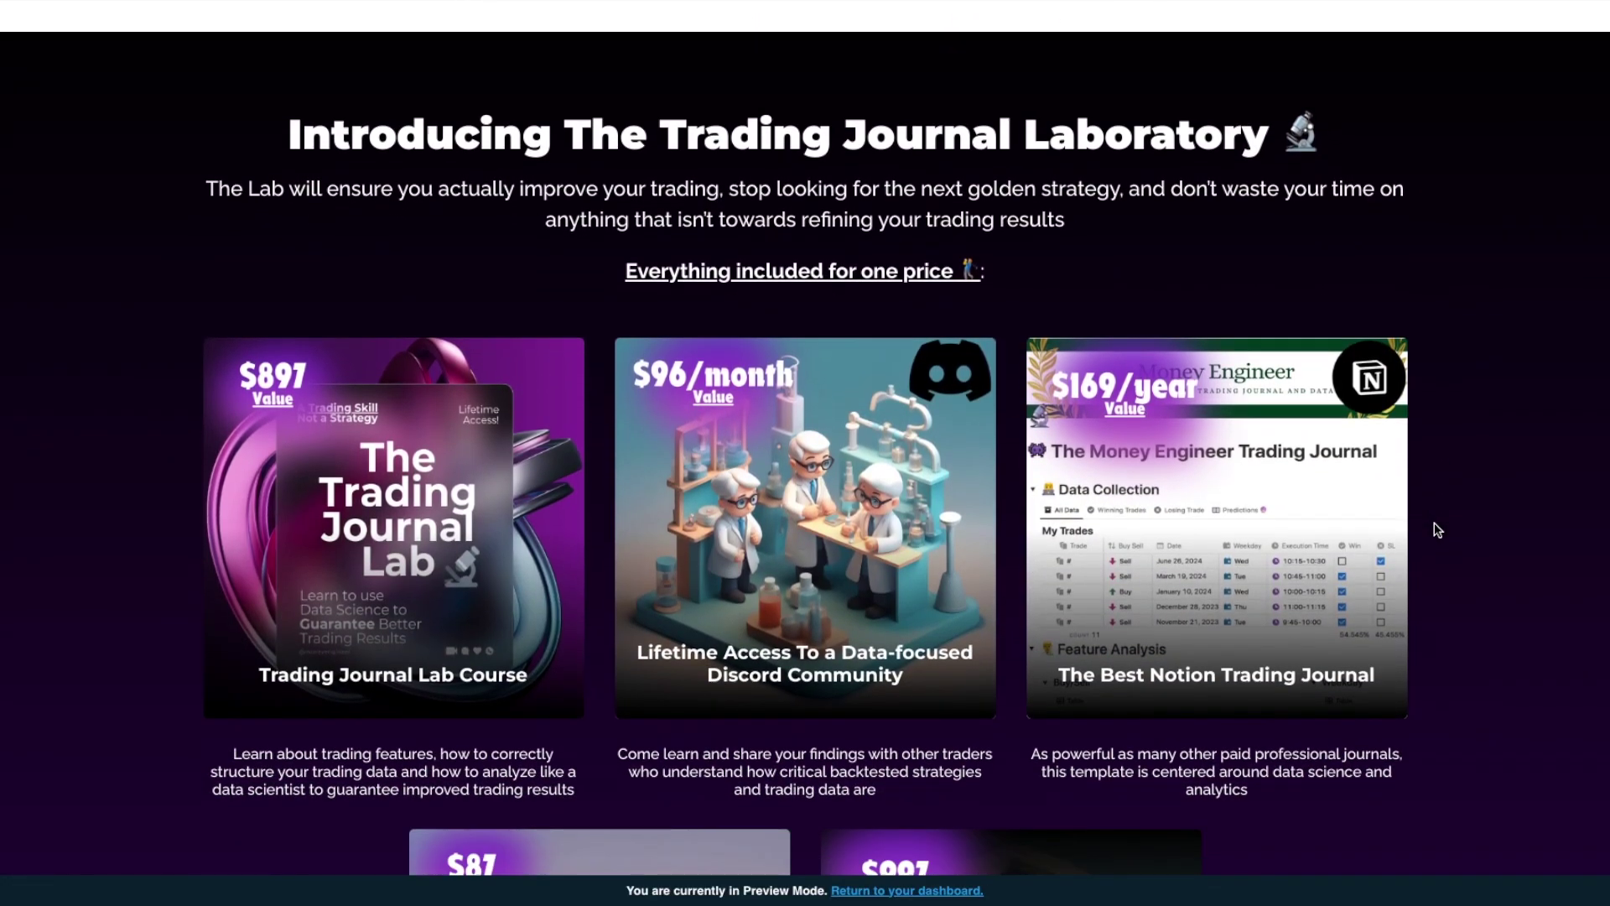
scroll(1438, 530, "down", 3)
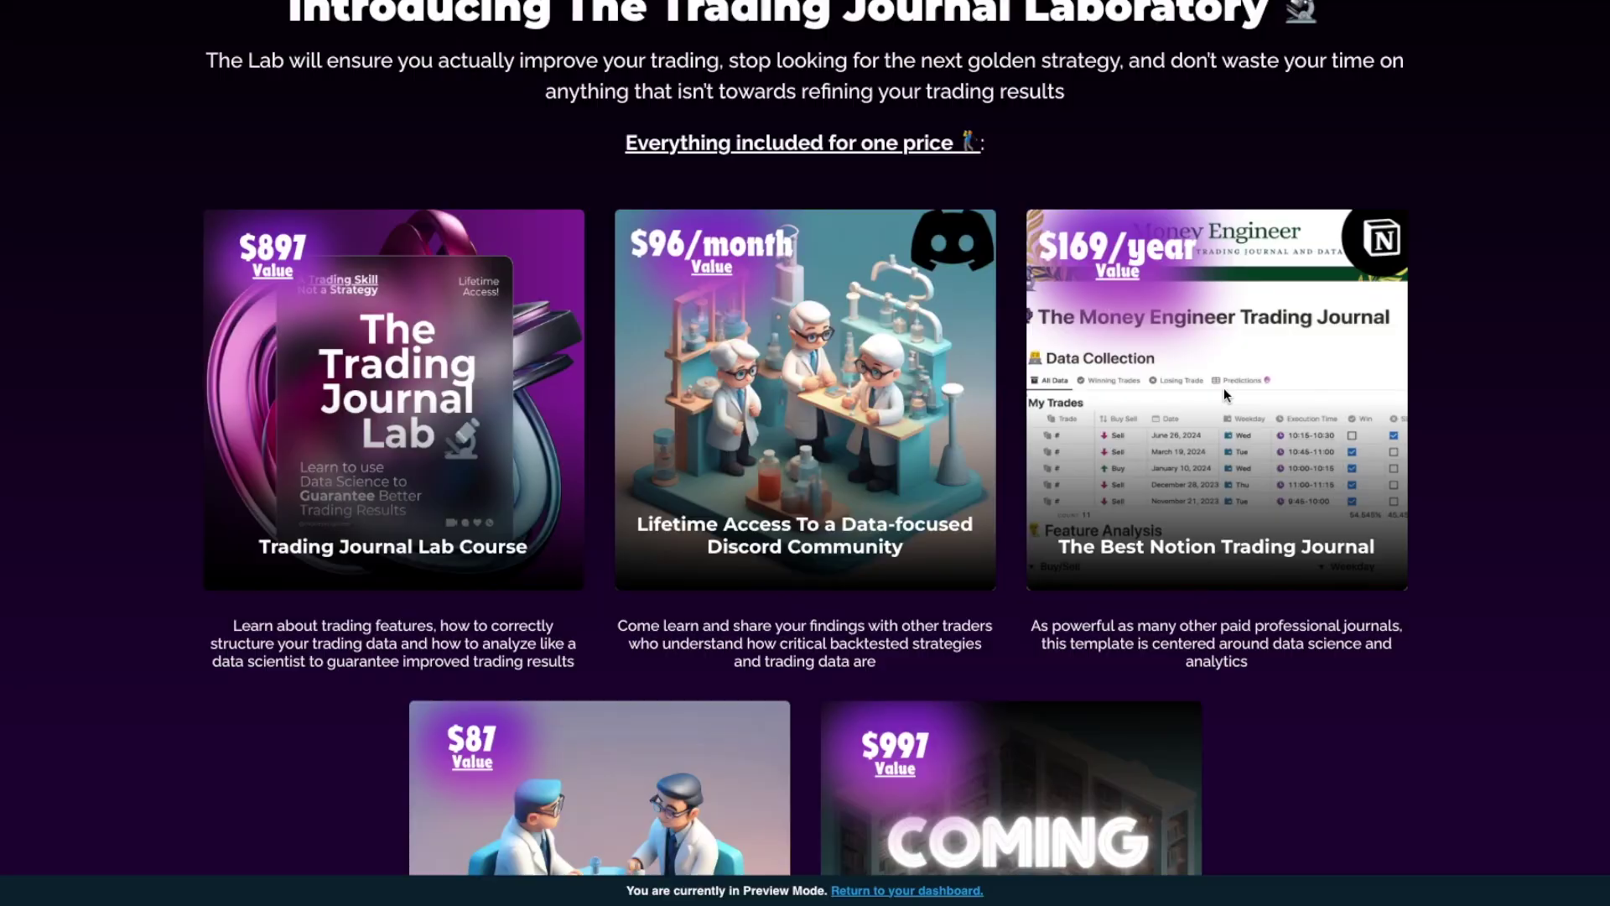
scroll(1224, 388, "down", 2)
scroll(1225, 387, "down", 2)
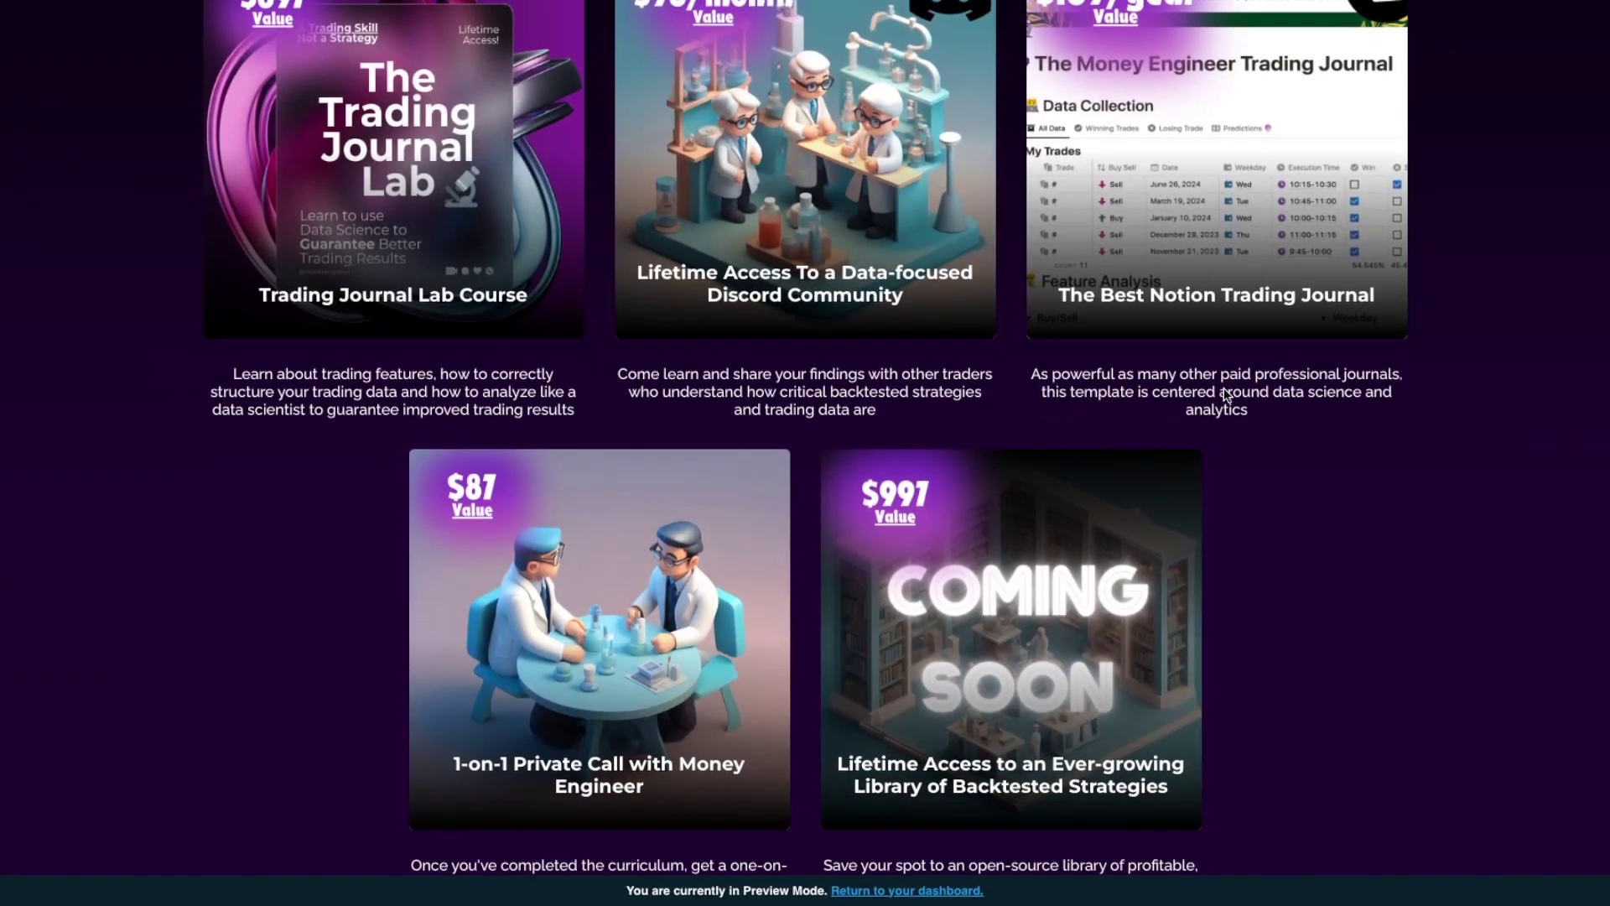
scroll(596, 544, "down", 2)
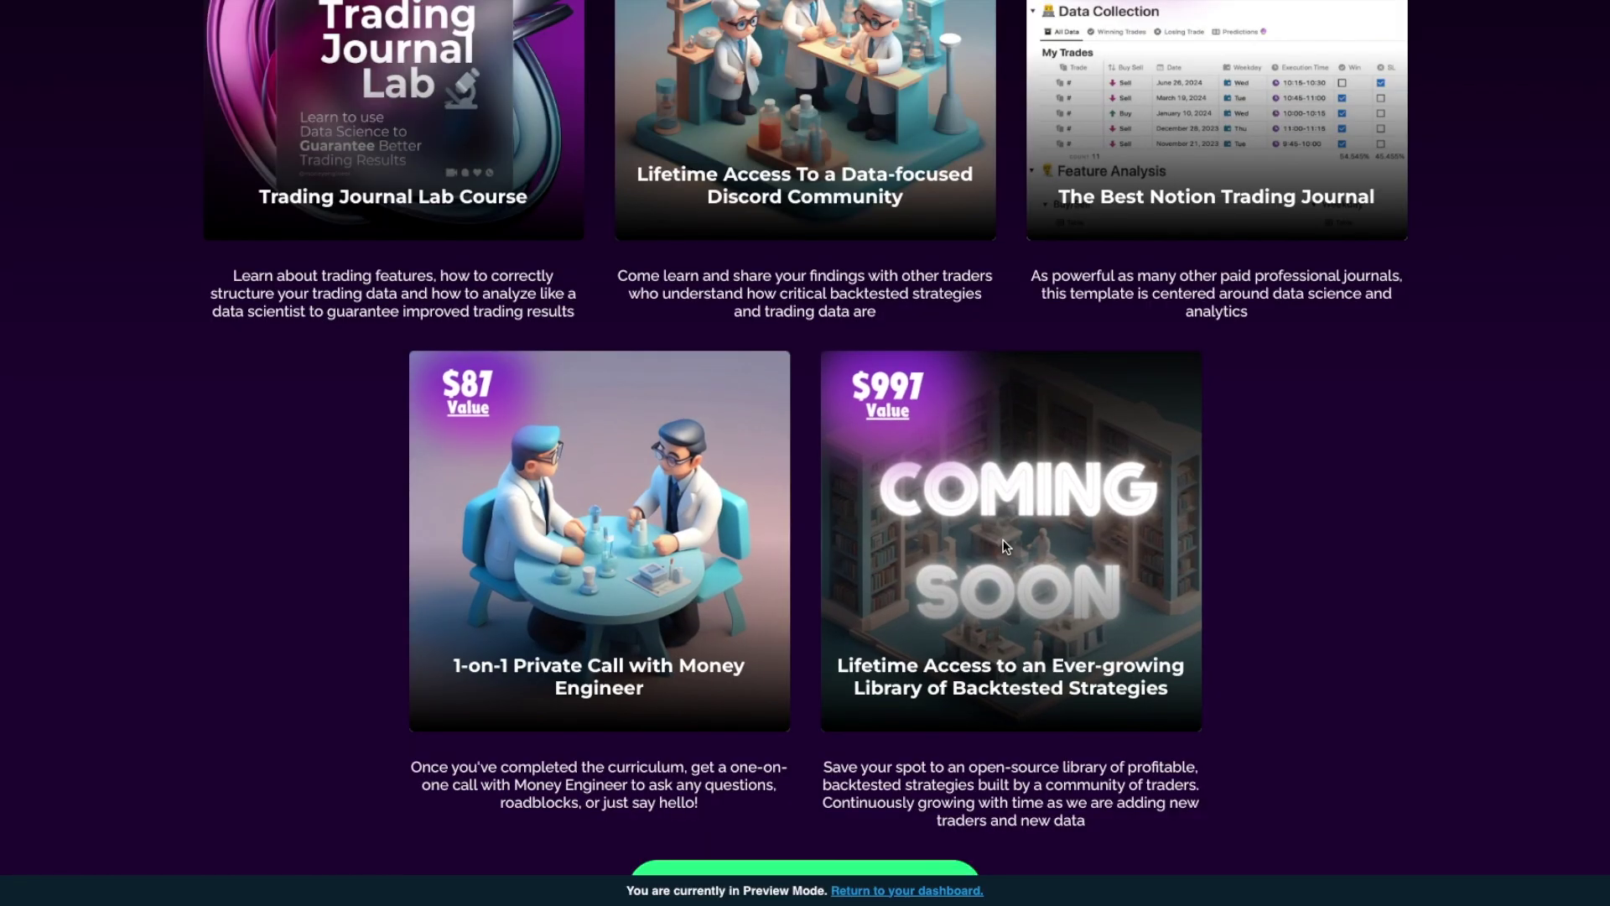
scroll(1315, 466, "down", 1)
scroll(1007, 547, "down", 8)
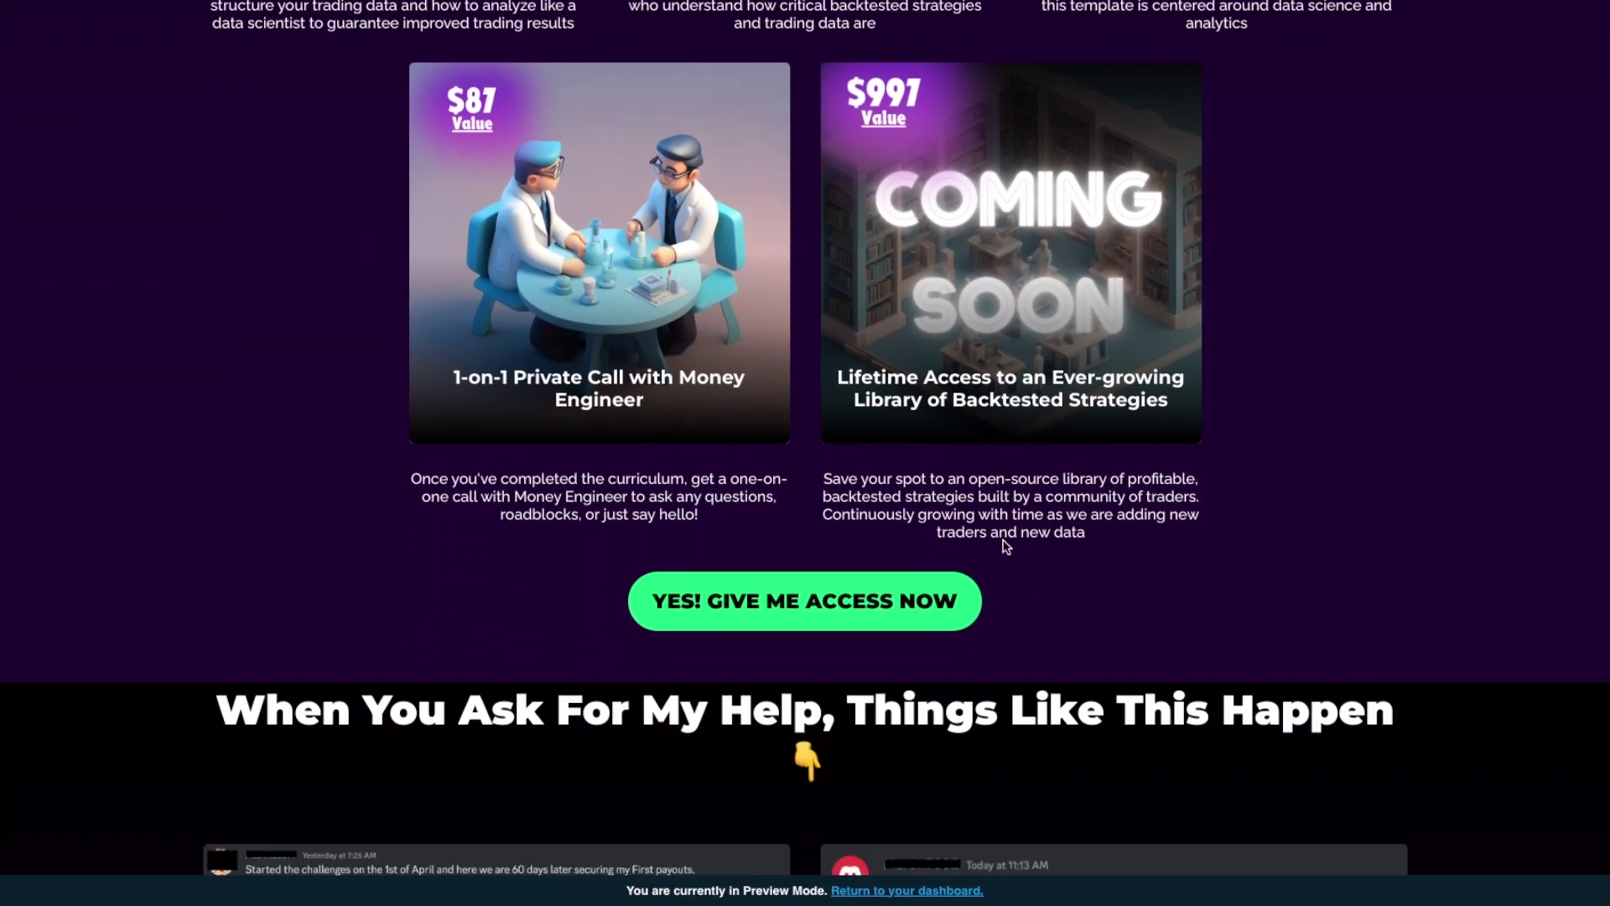
scroll(1007, 547, "down", 14)
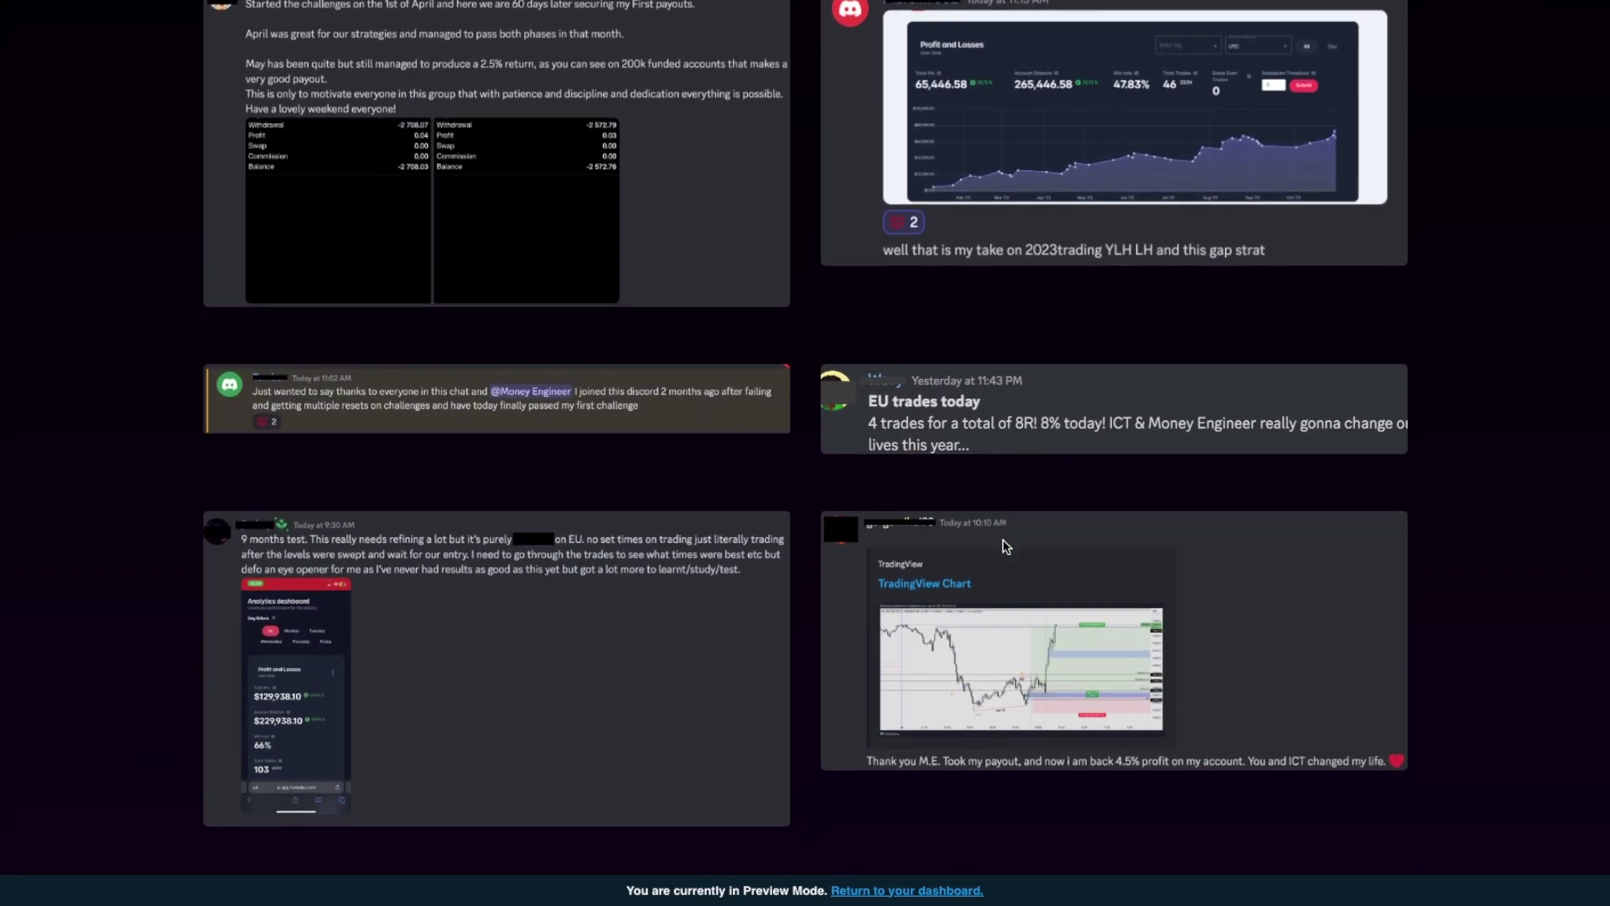
scroll(1003, 545, "down", 12)
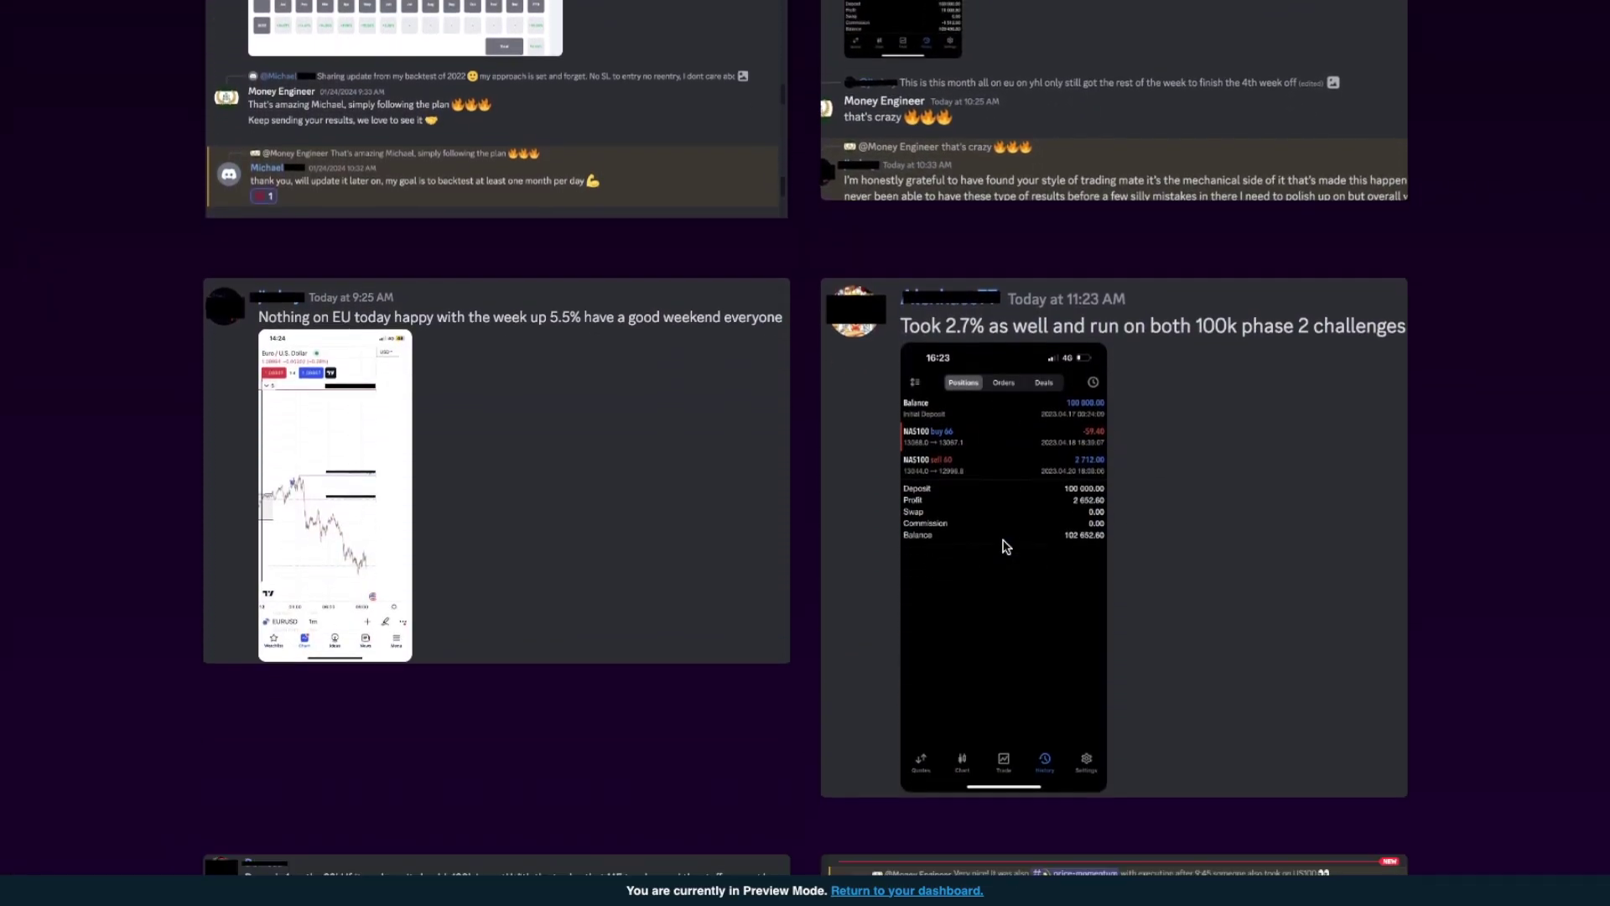
scroll(1004, 545, "down", 12)
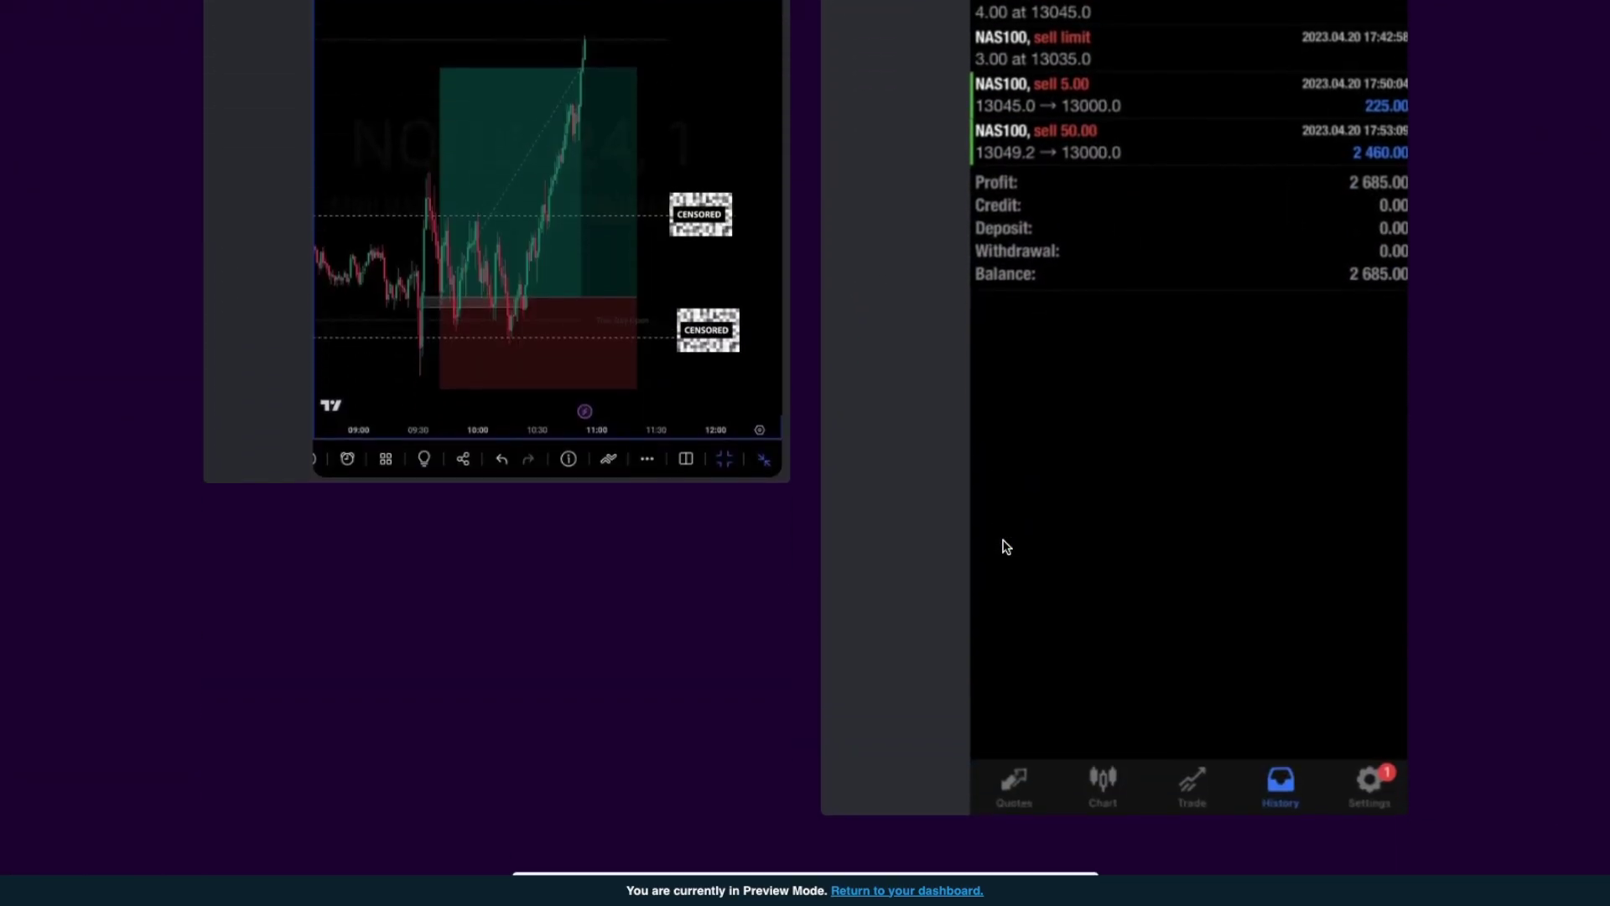
scroll(1006, 547, "down", 5)
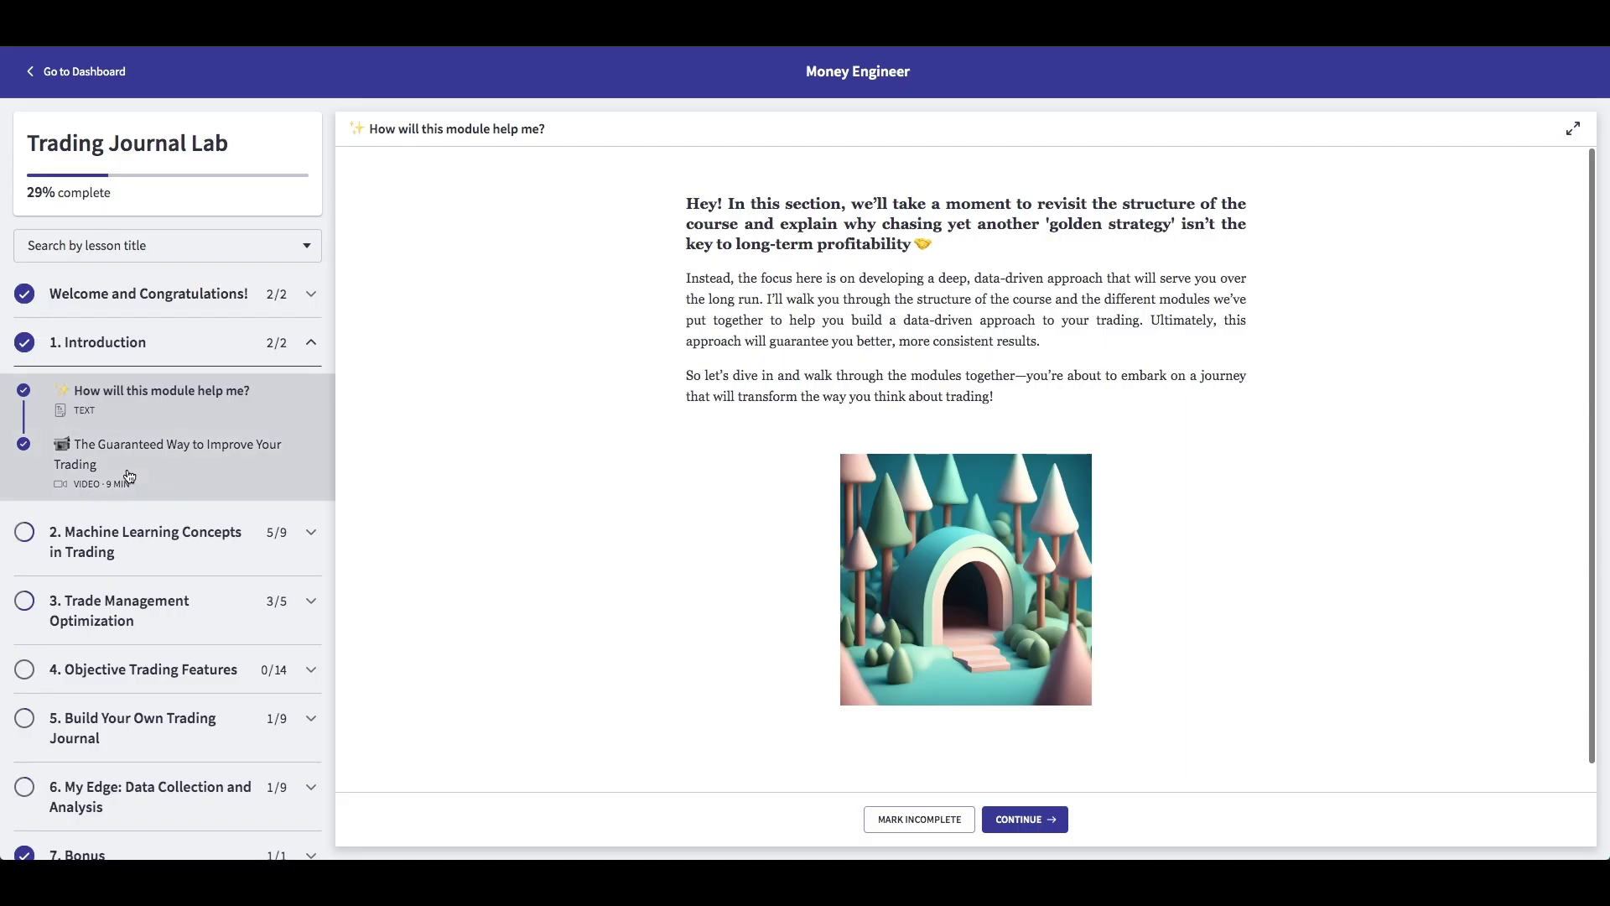
In the Trading Journal Lab course, view the Introduction lessons and open module 2's overview and the 2.1 Feature Engineering video.
left_click(128, 477)
left_click(145, 541)
left_click(150, 459)
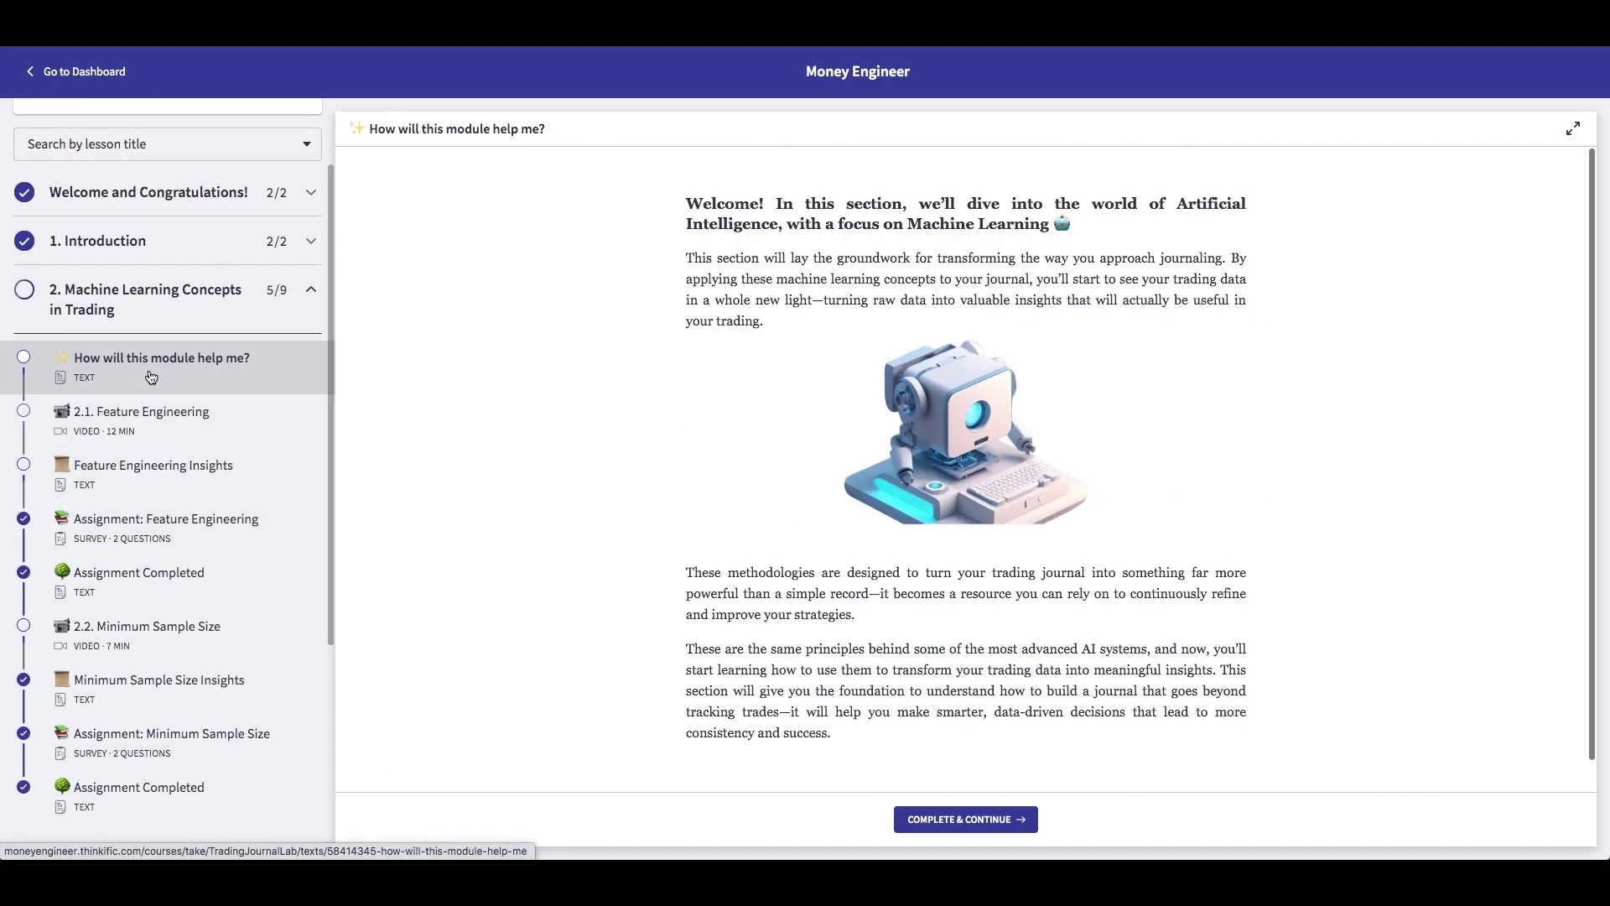
scroll(143, 434, "down", 2)
left_click(138, 370)
scroll(172, 568, "down", 2)
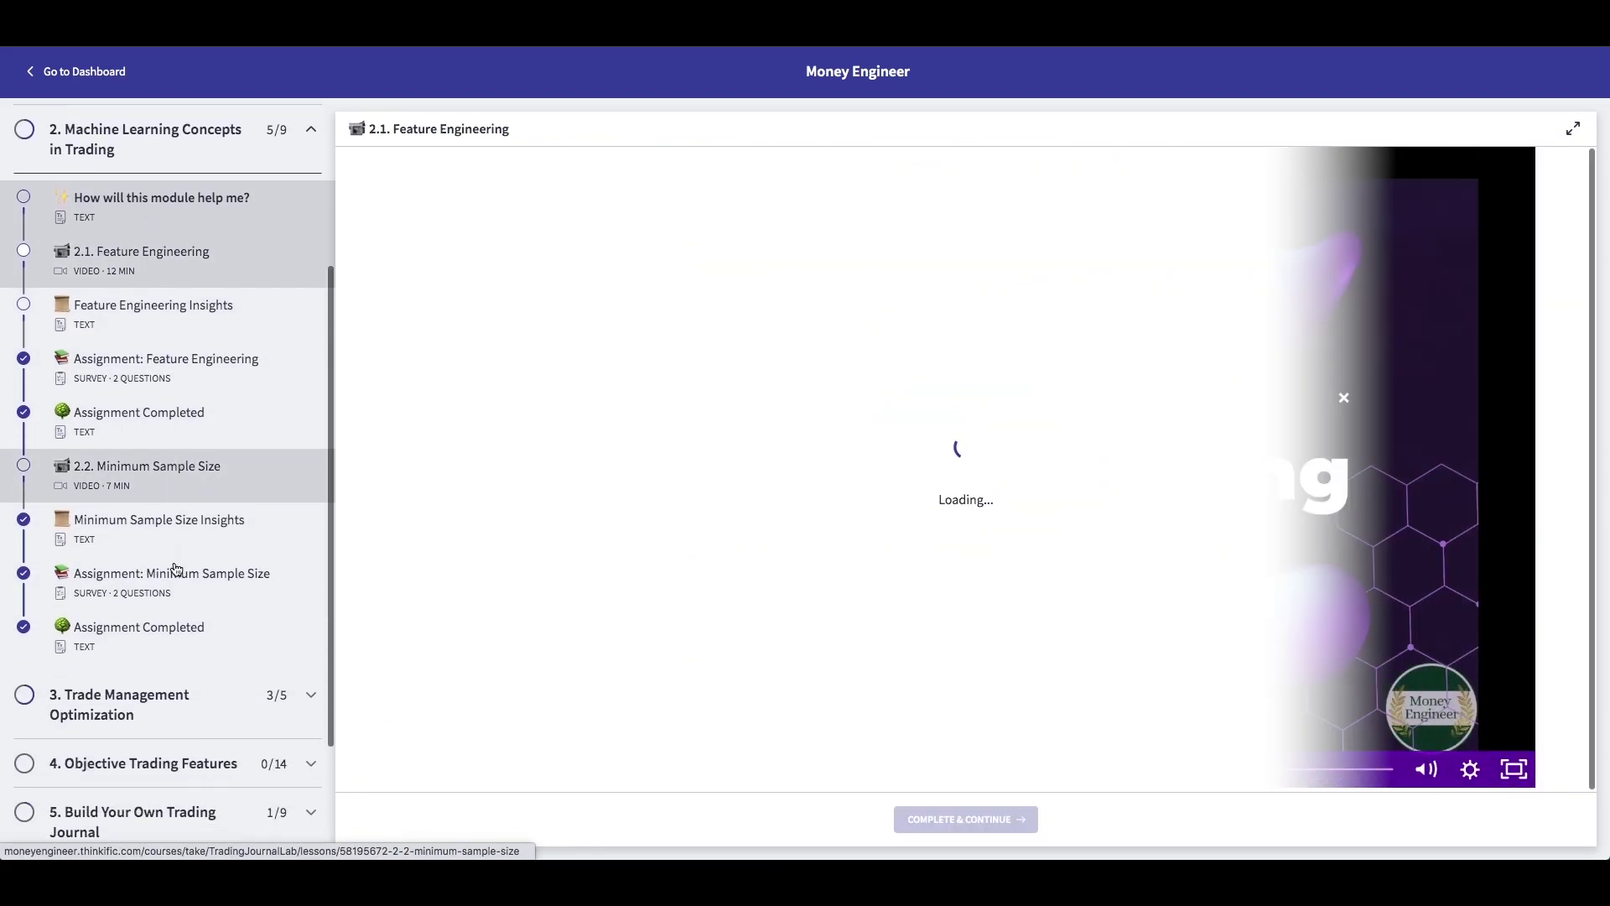
View the overviews of modules 3, Trade Management Optimization, and 4, Objective Trading Features, and look through module 4's lesson list.
left_click(157, 661)
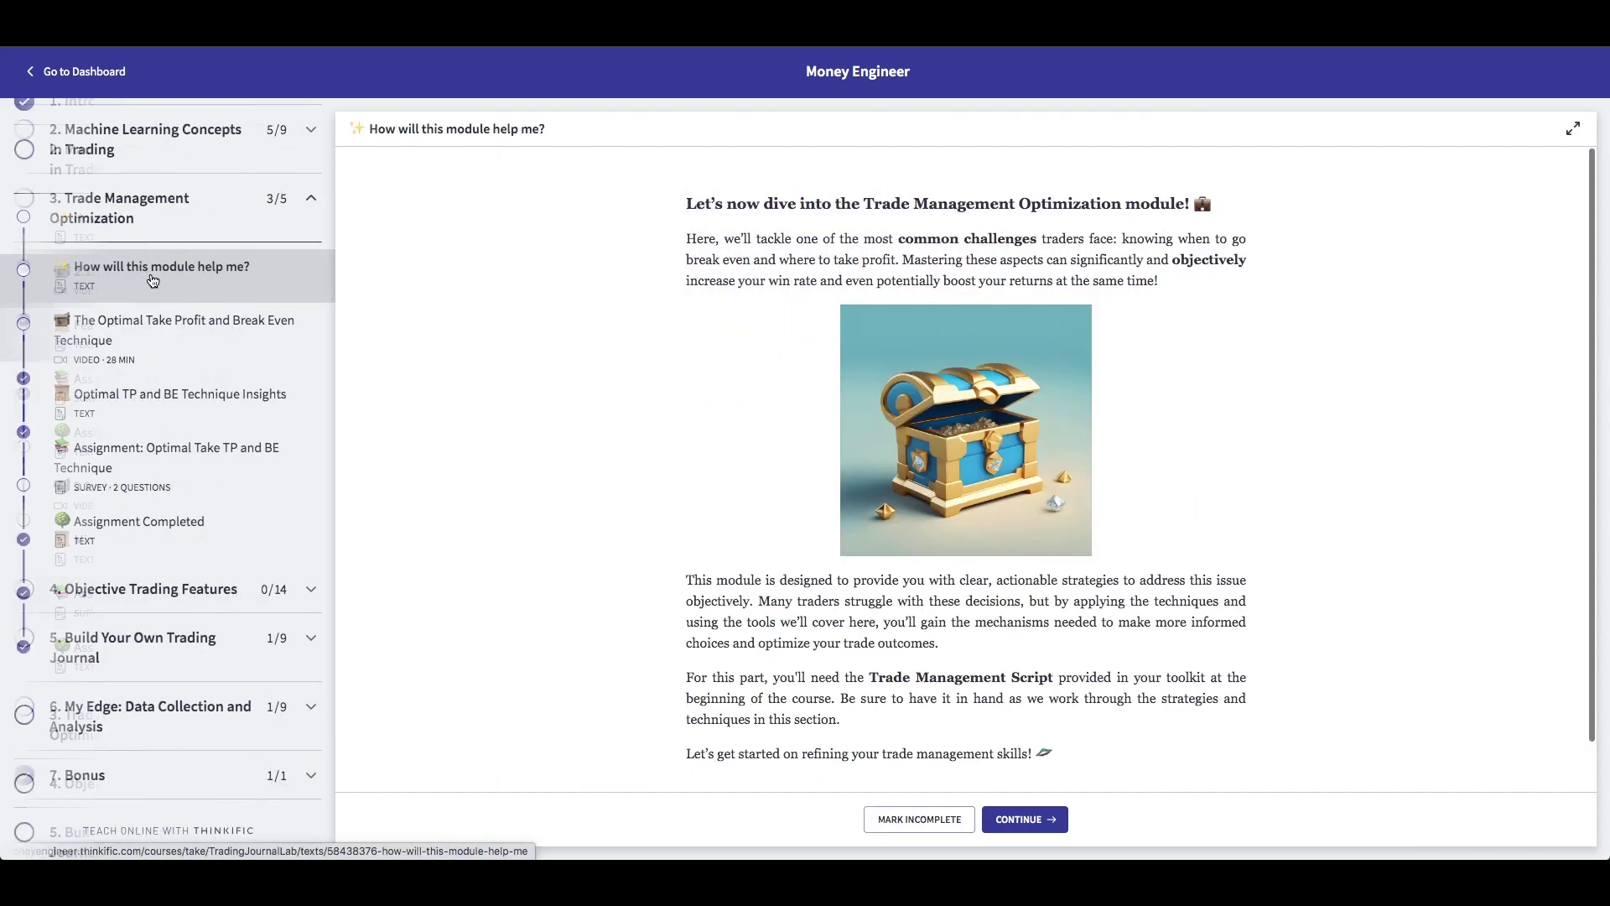
left_click(231, 502)
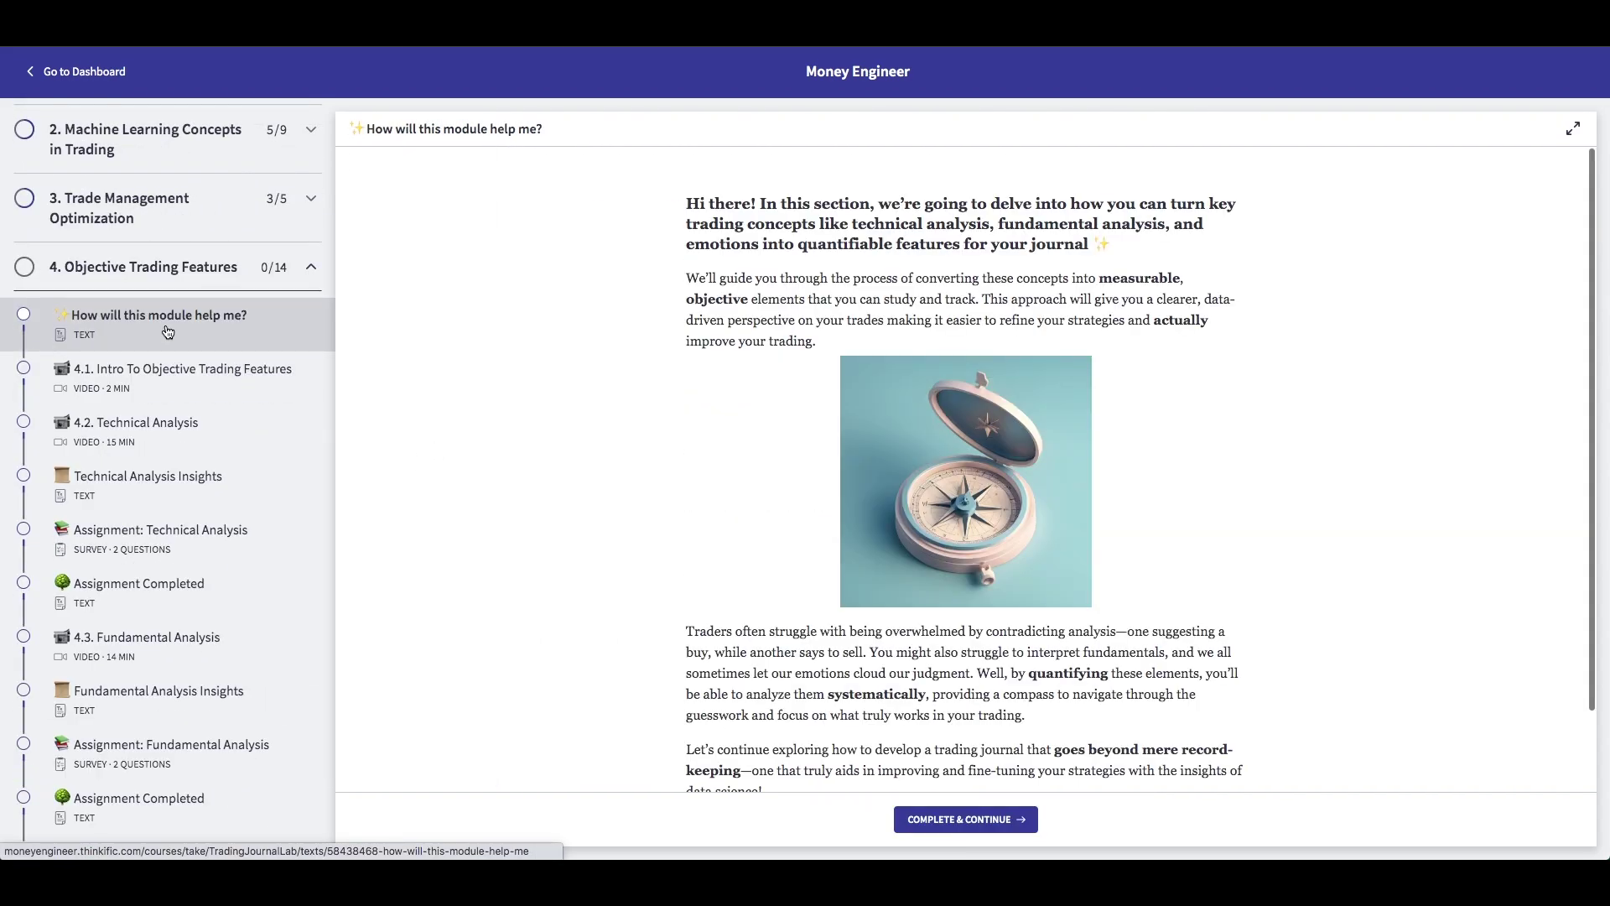
scroll(168, 487, "down", 3)
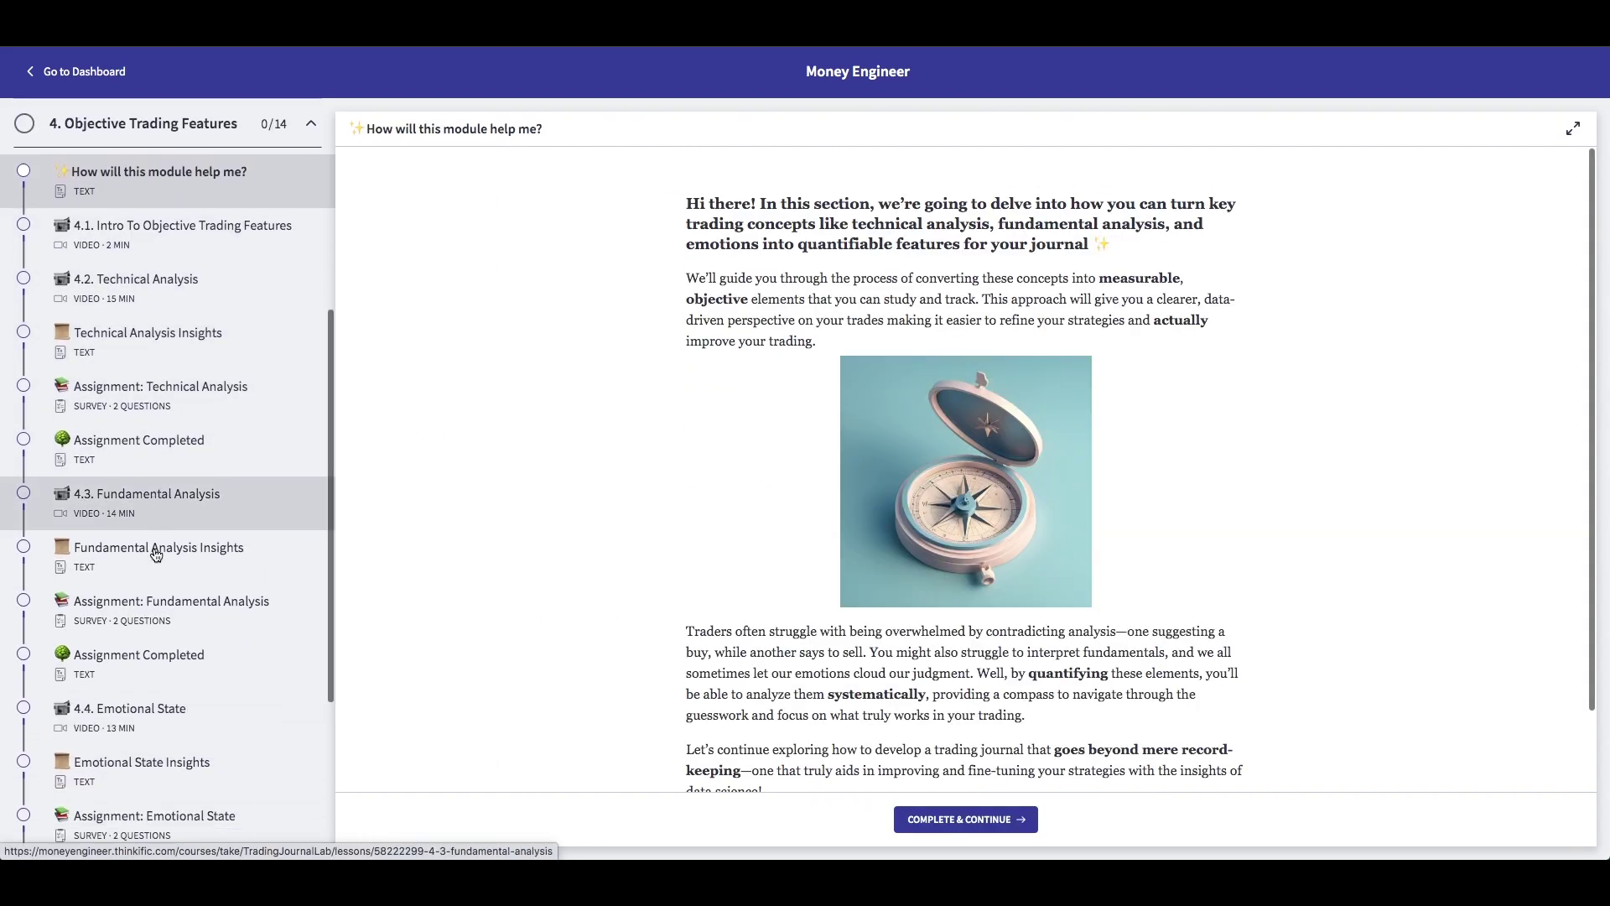
scroll(172, 604, "down", 2)
Expand module 5, Build Your Own Trading Journal, and view its overview and Notion Trading Journal Insights.
left_click(175, 625)
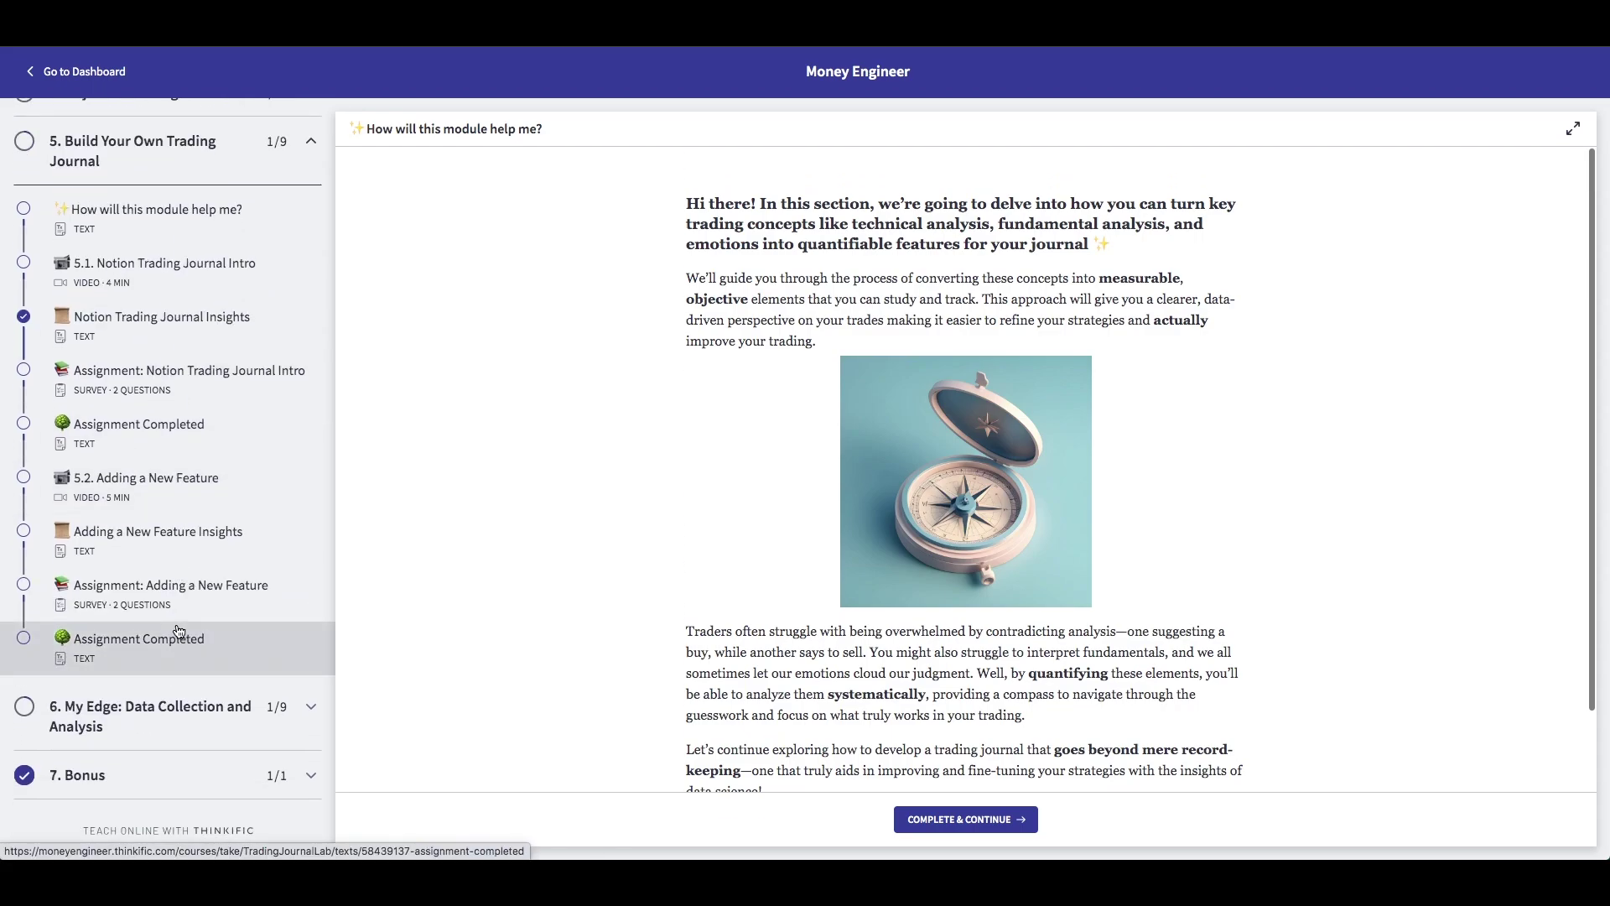
left_click(174, 226)
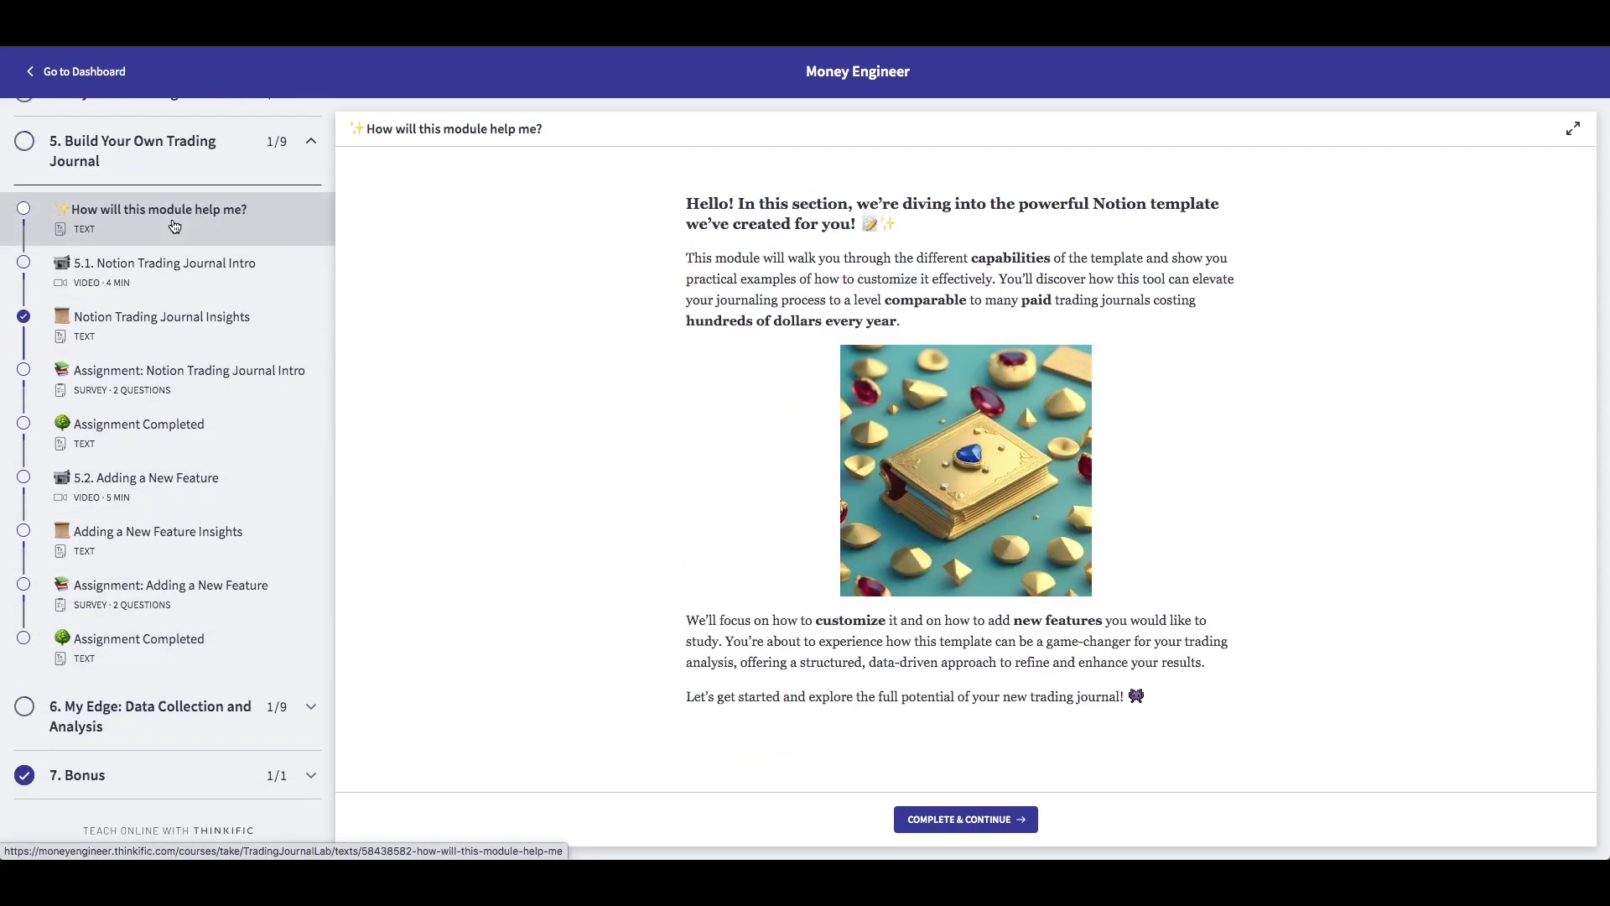
left_click(160, 333)
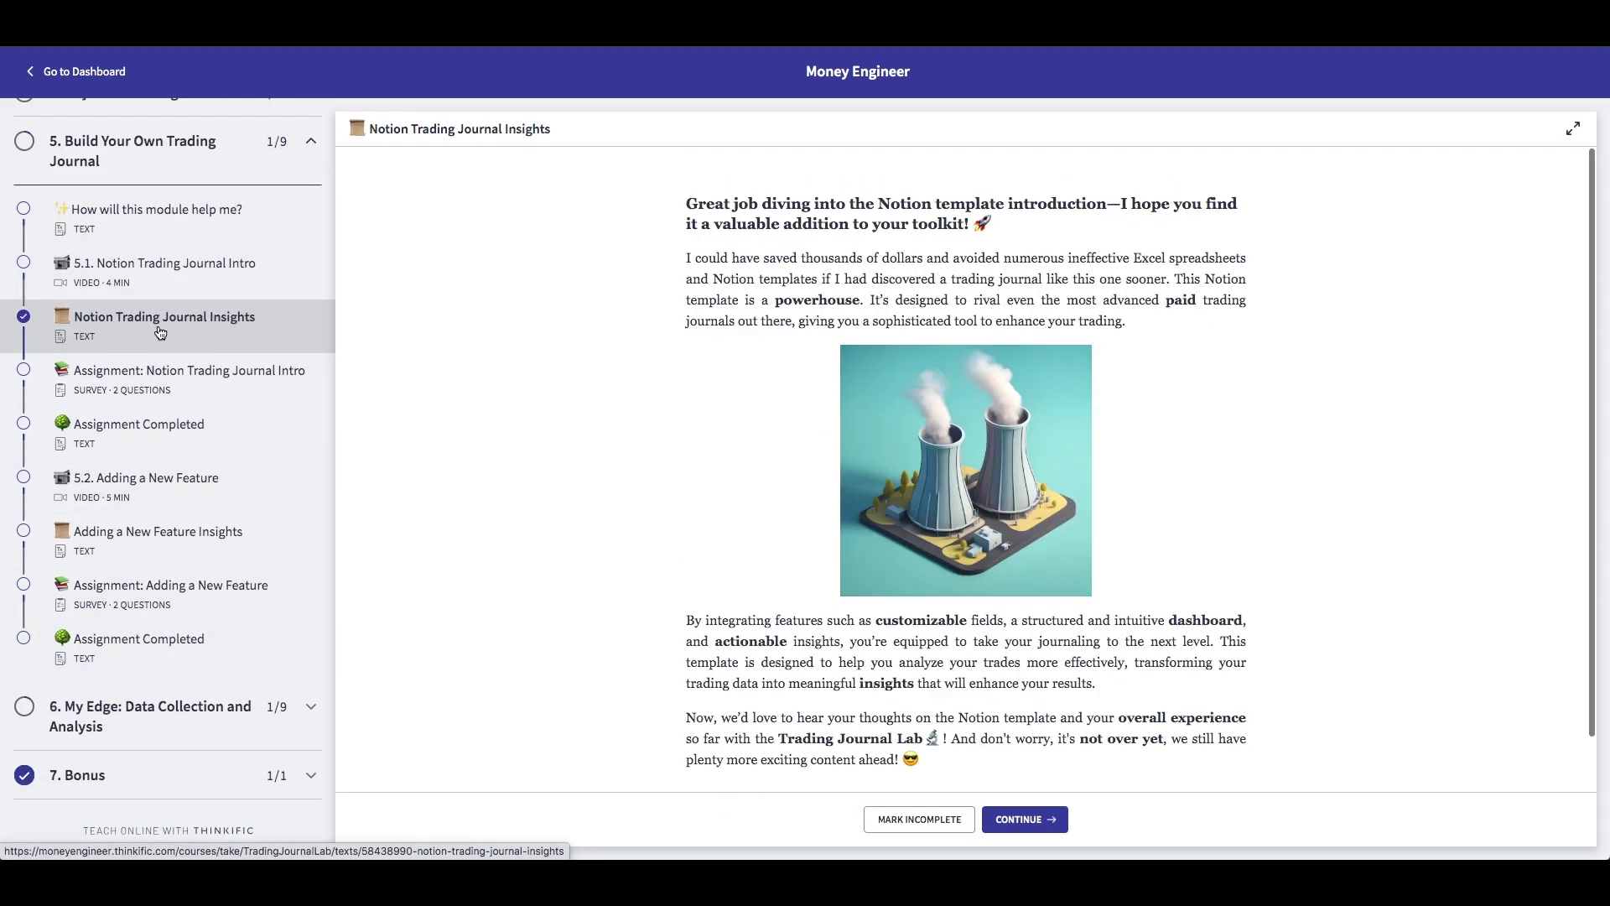
Expand module 6, My Edge: Data Collection and Analysis, and view its overview, the 6.1 Data Collection video and Data Collection Insights.
left_click(156, 723)
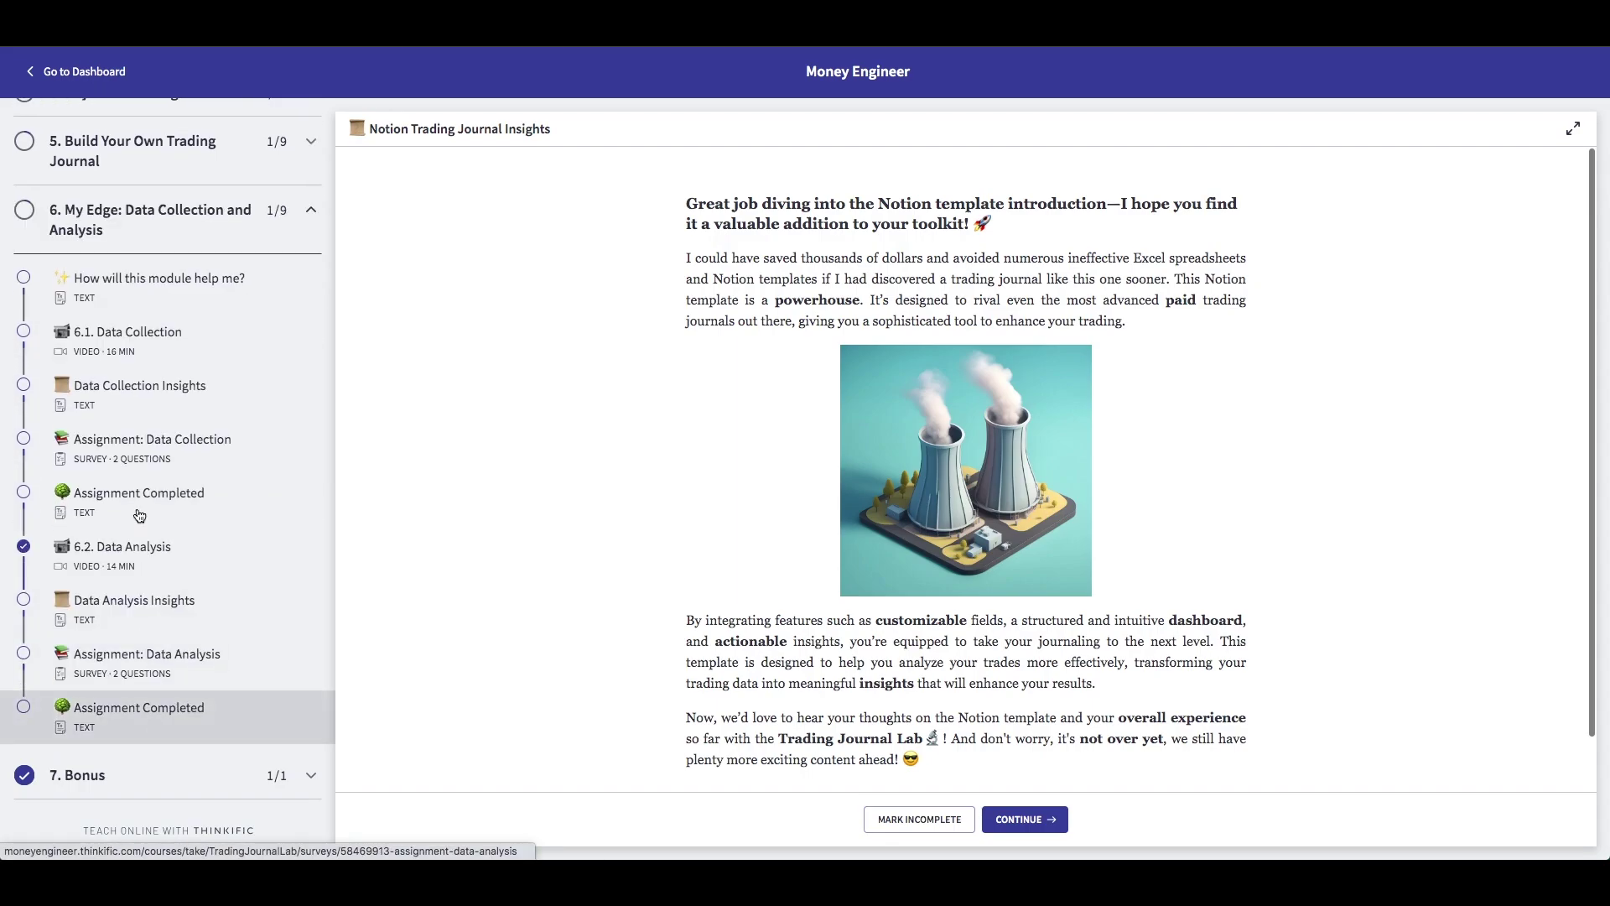
left_click(146, 290)
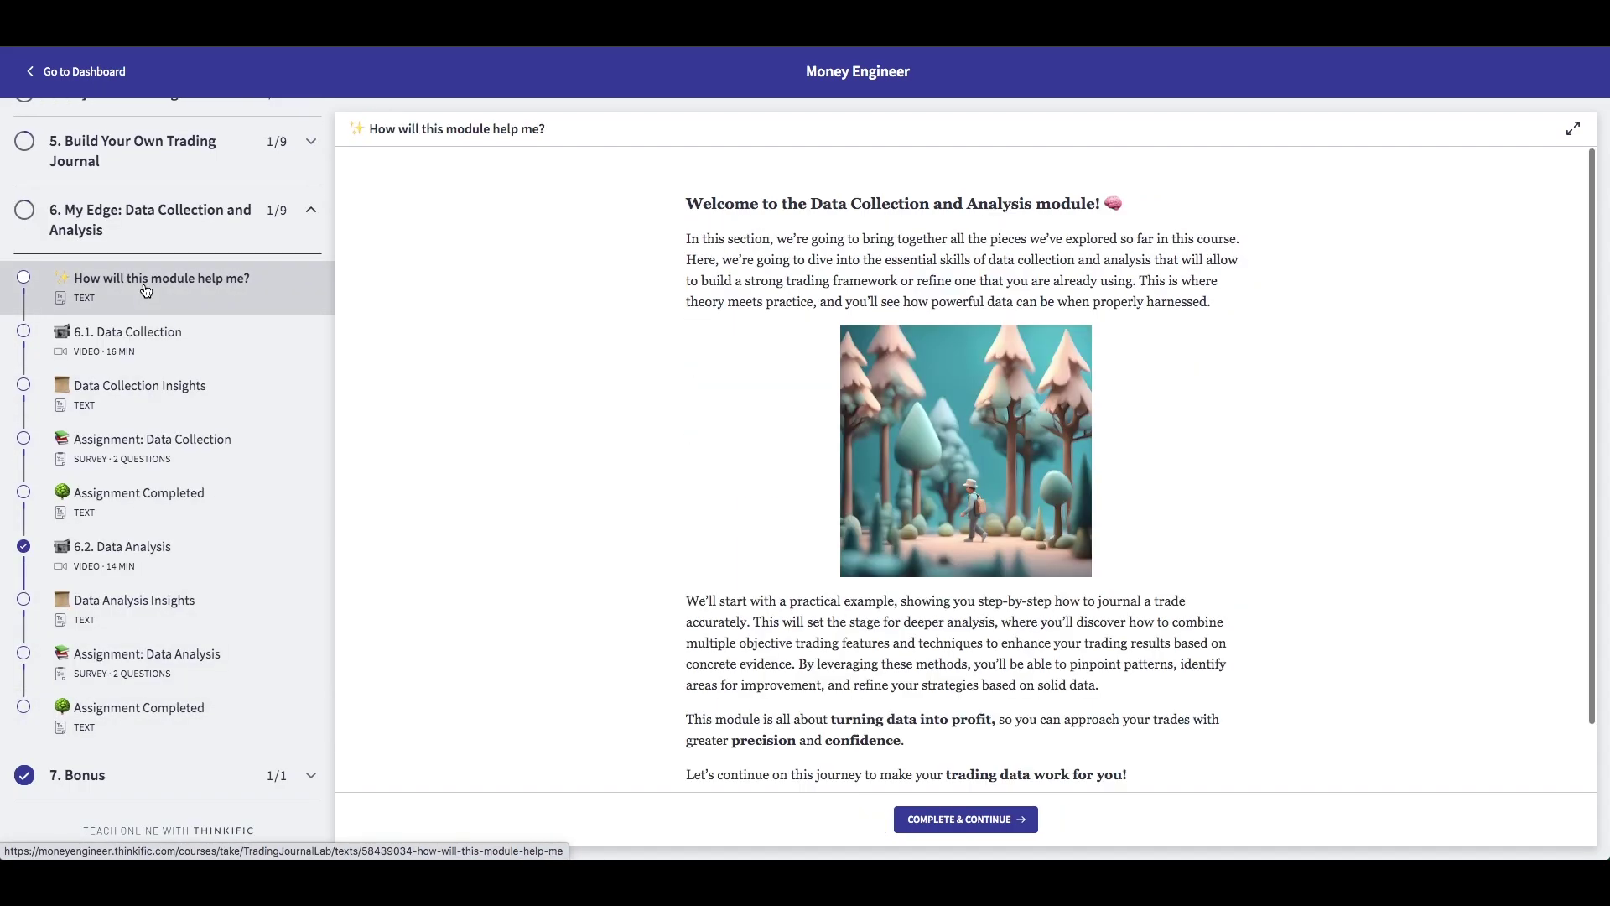
left_click(148, 346)
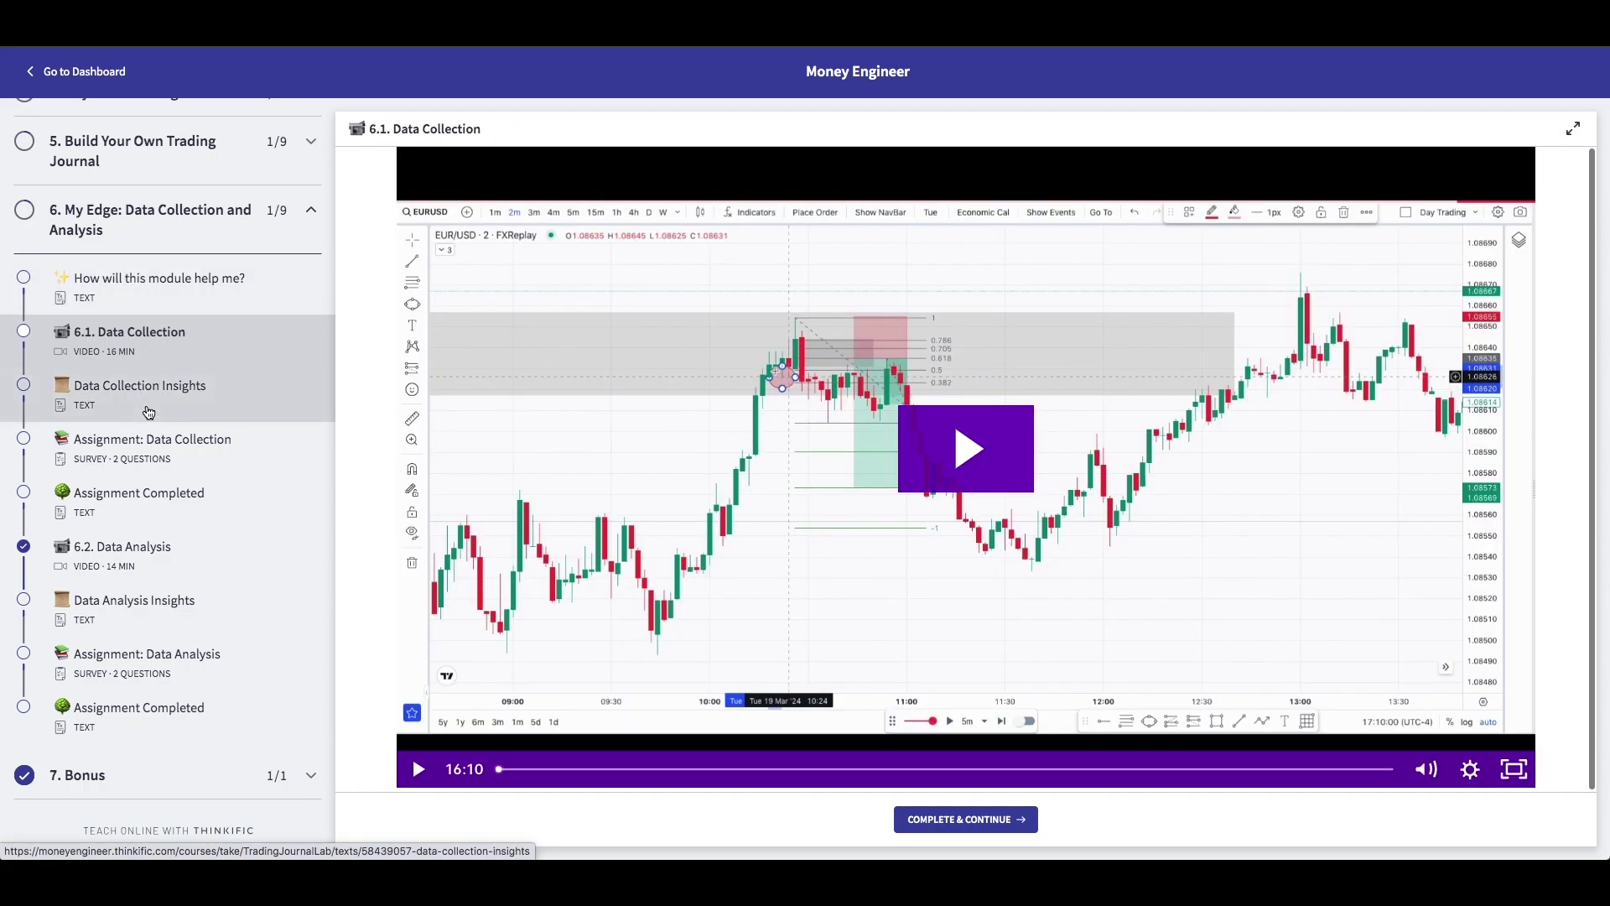
left_click(151, 413)
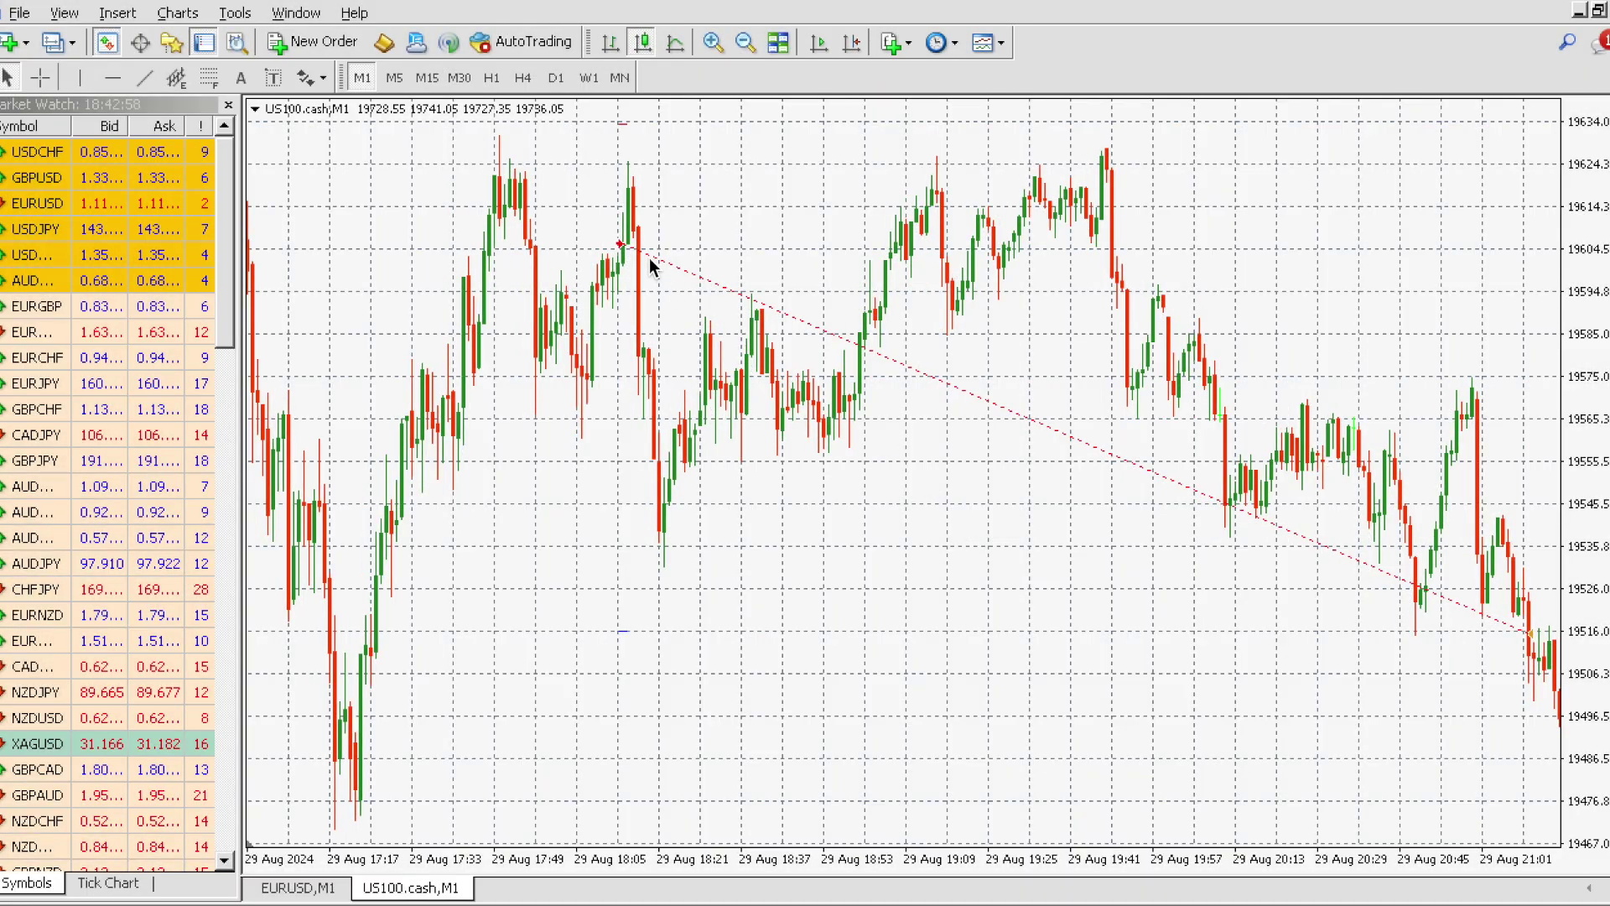
Switch to the US100.cash M1 chart in MetaTrader and examine the short trade's entry and exit and the price movement after it closed.
mouse_move(664, 259)
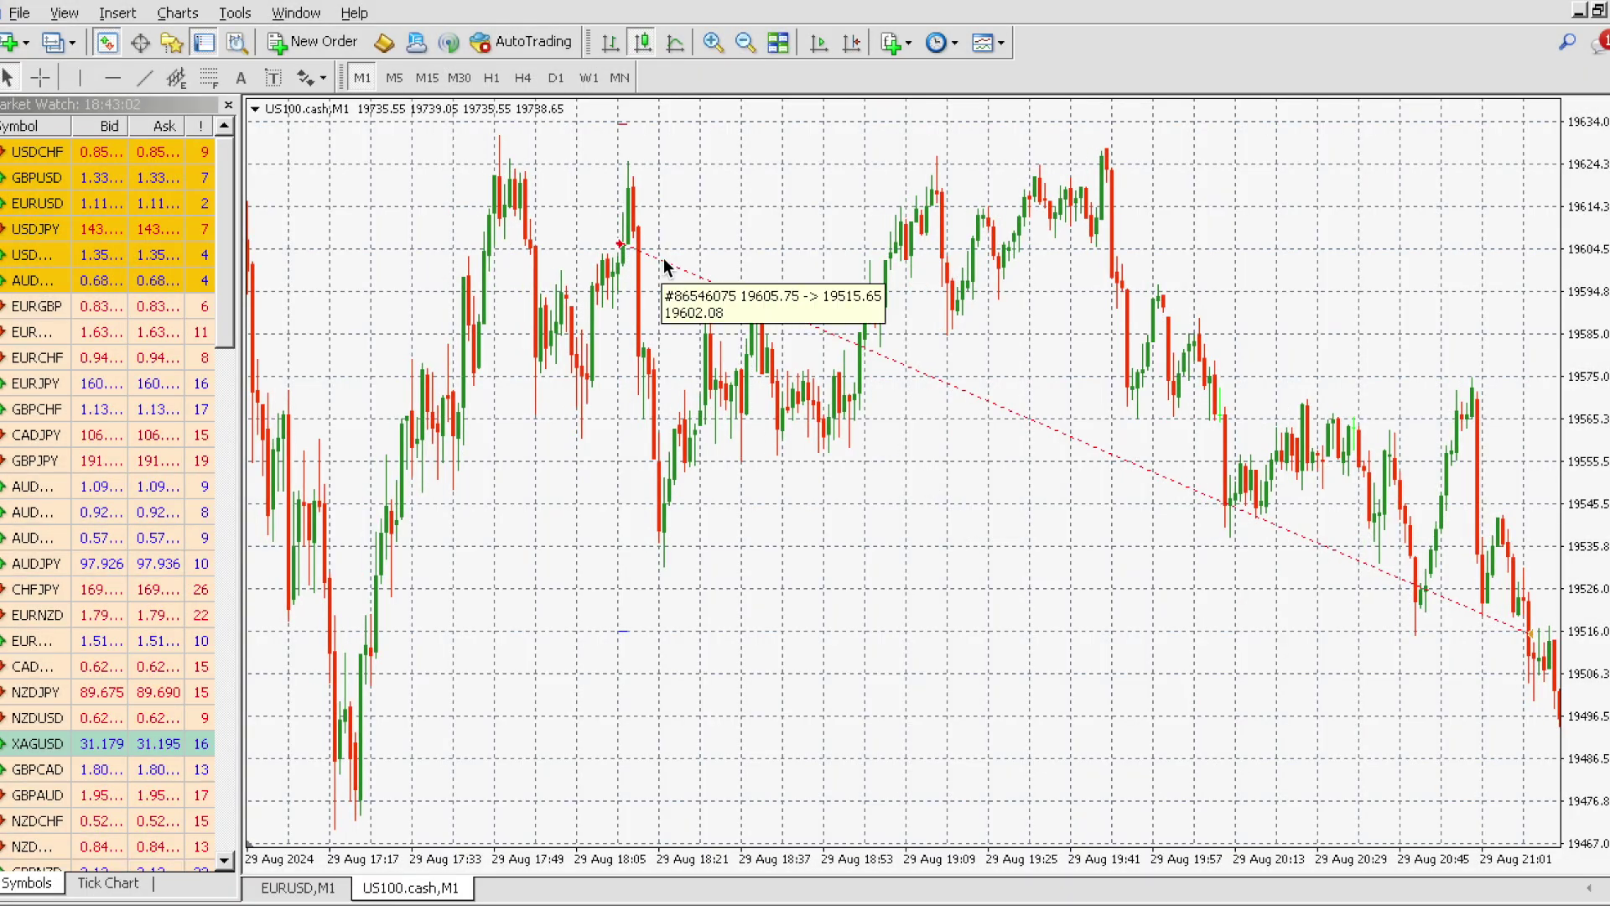
scroll(1023, 601, "down", 5)
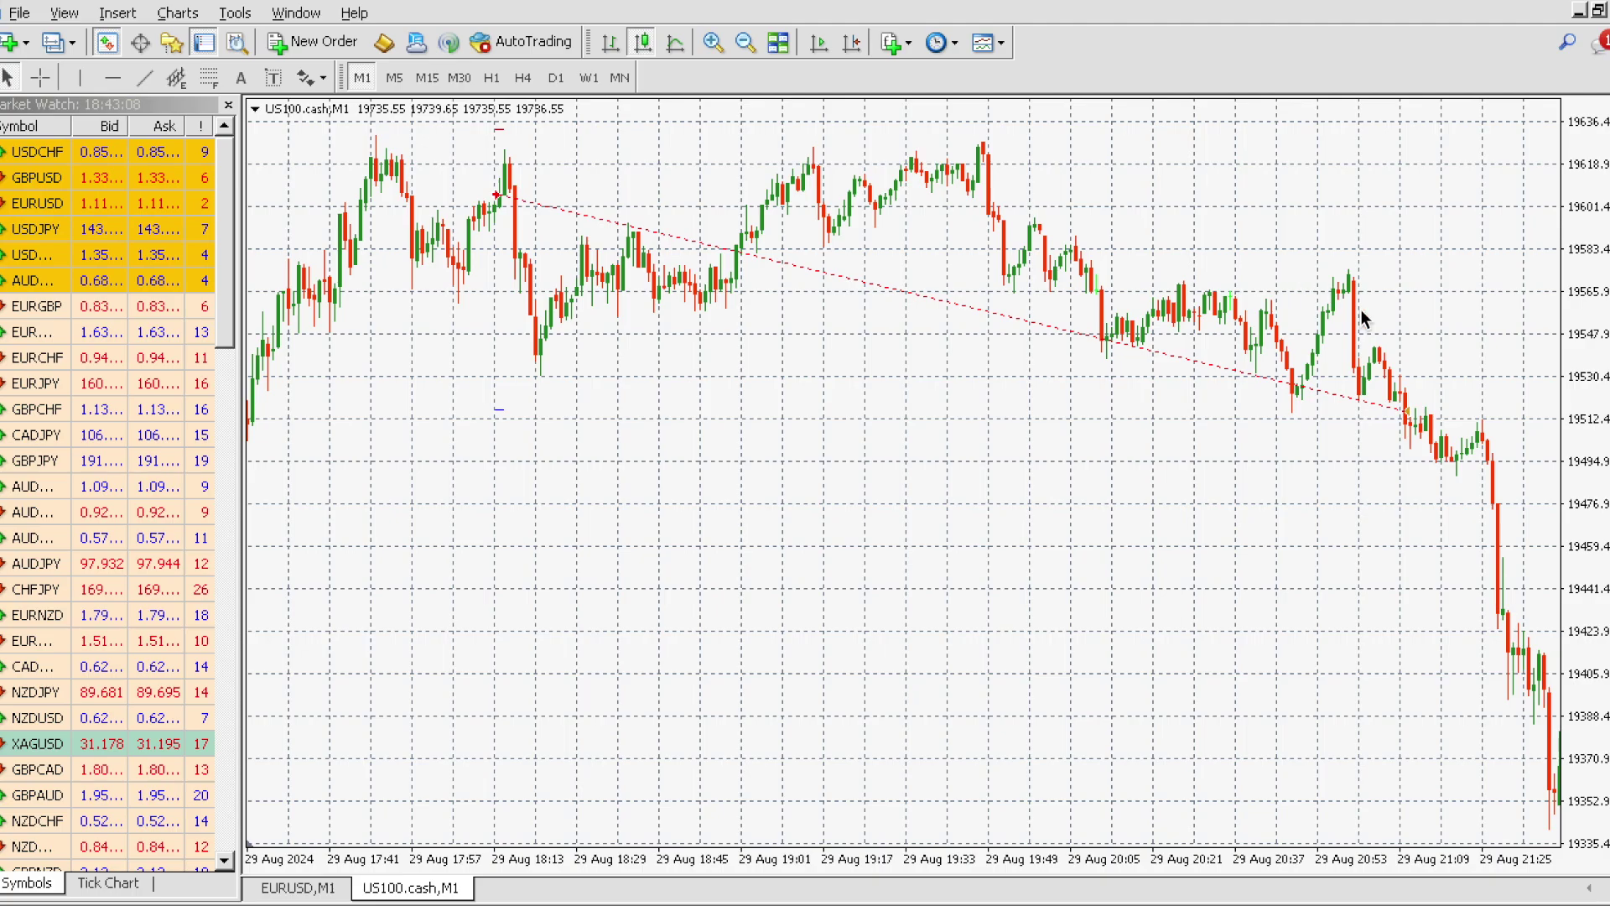
scroll(1211, 529, "down", 15)
scroll(1030, 466, "down", 20)
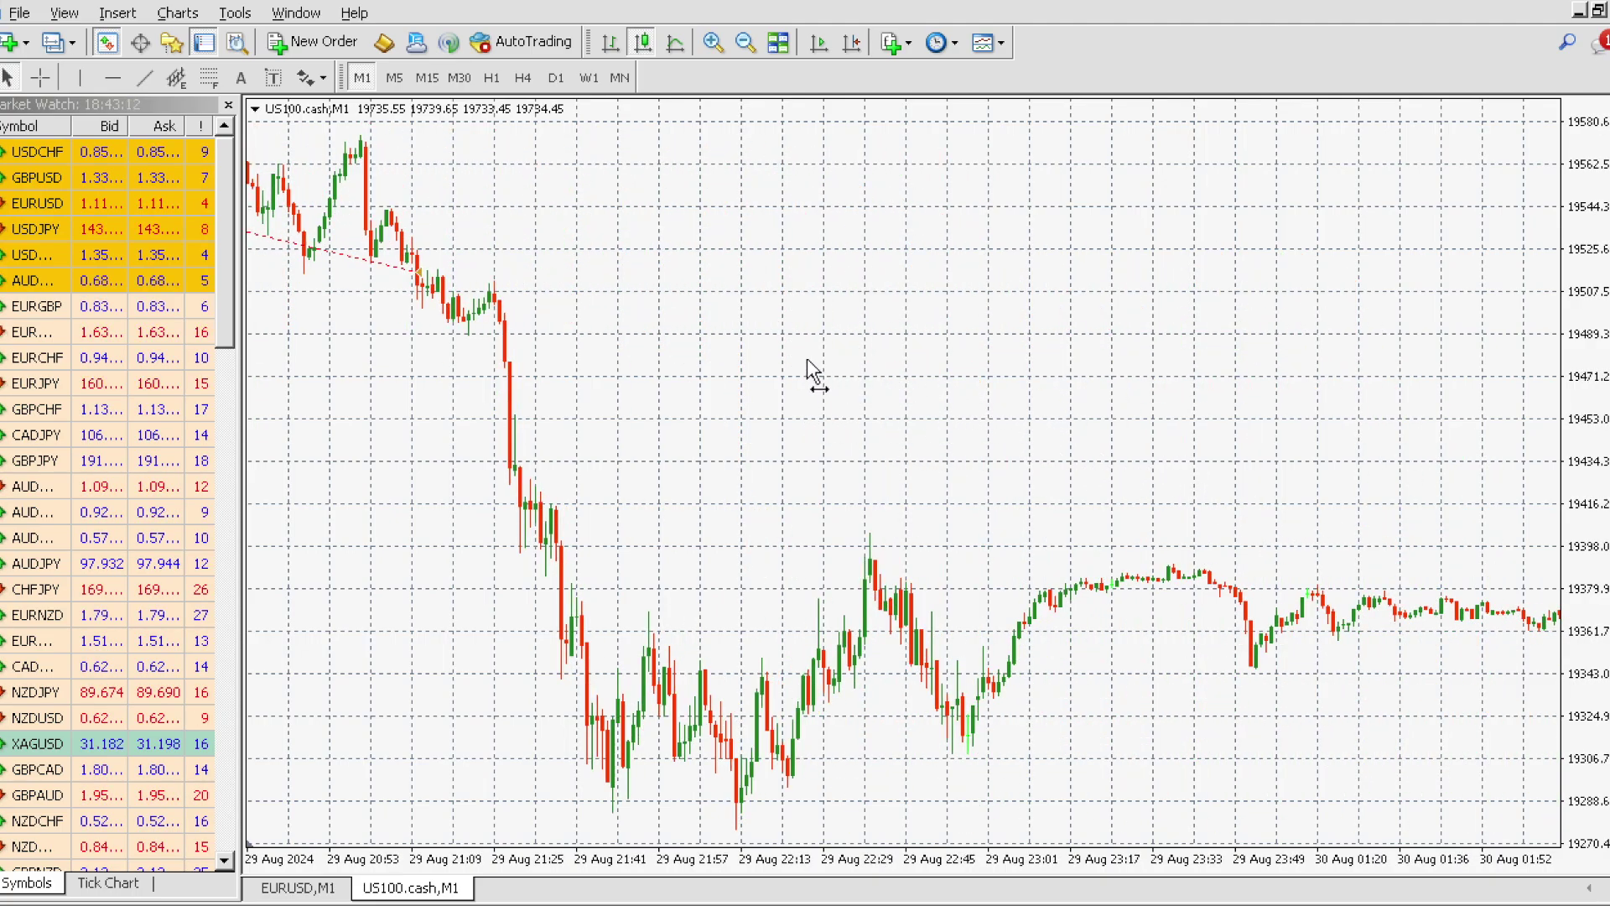
scroll(807, 359, "down", 1)
left_click_drag(807, 359, 1326, 415)
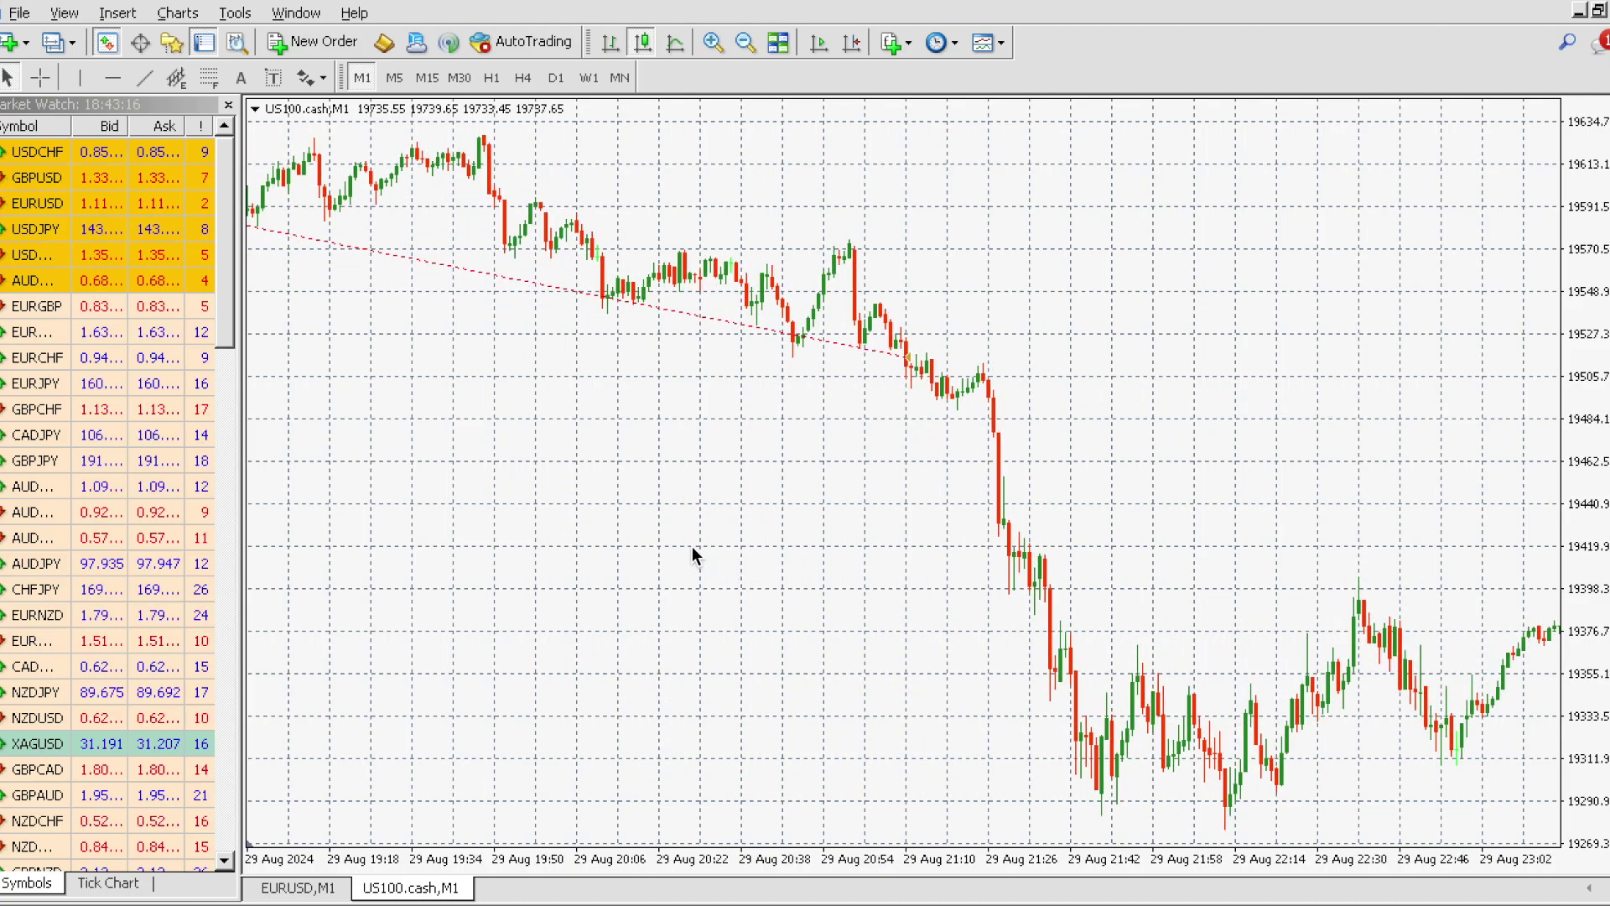